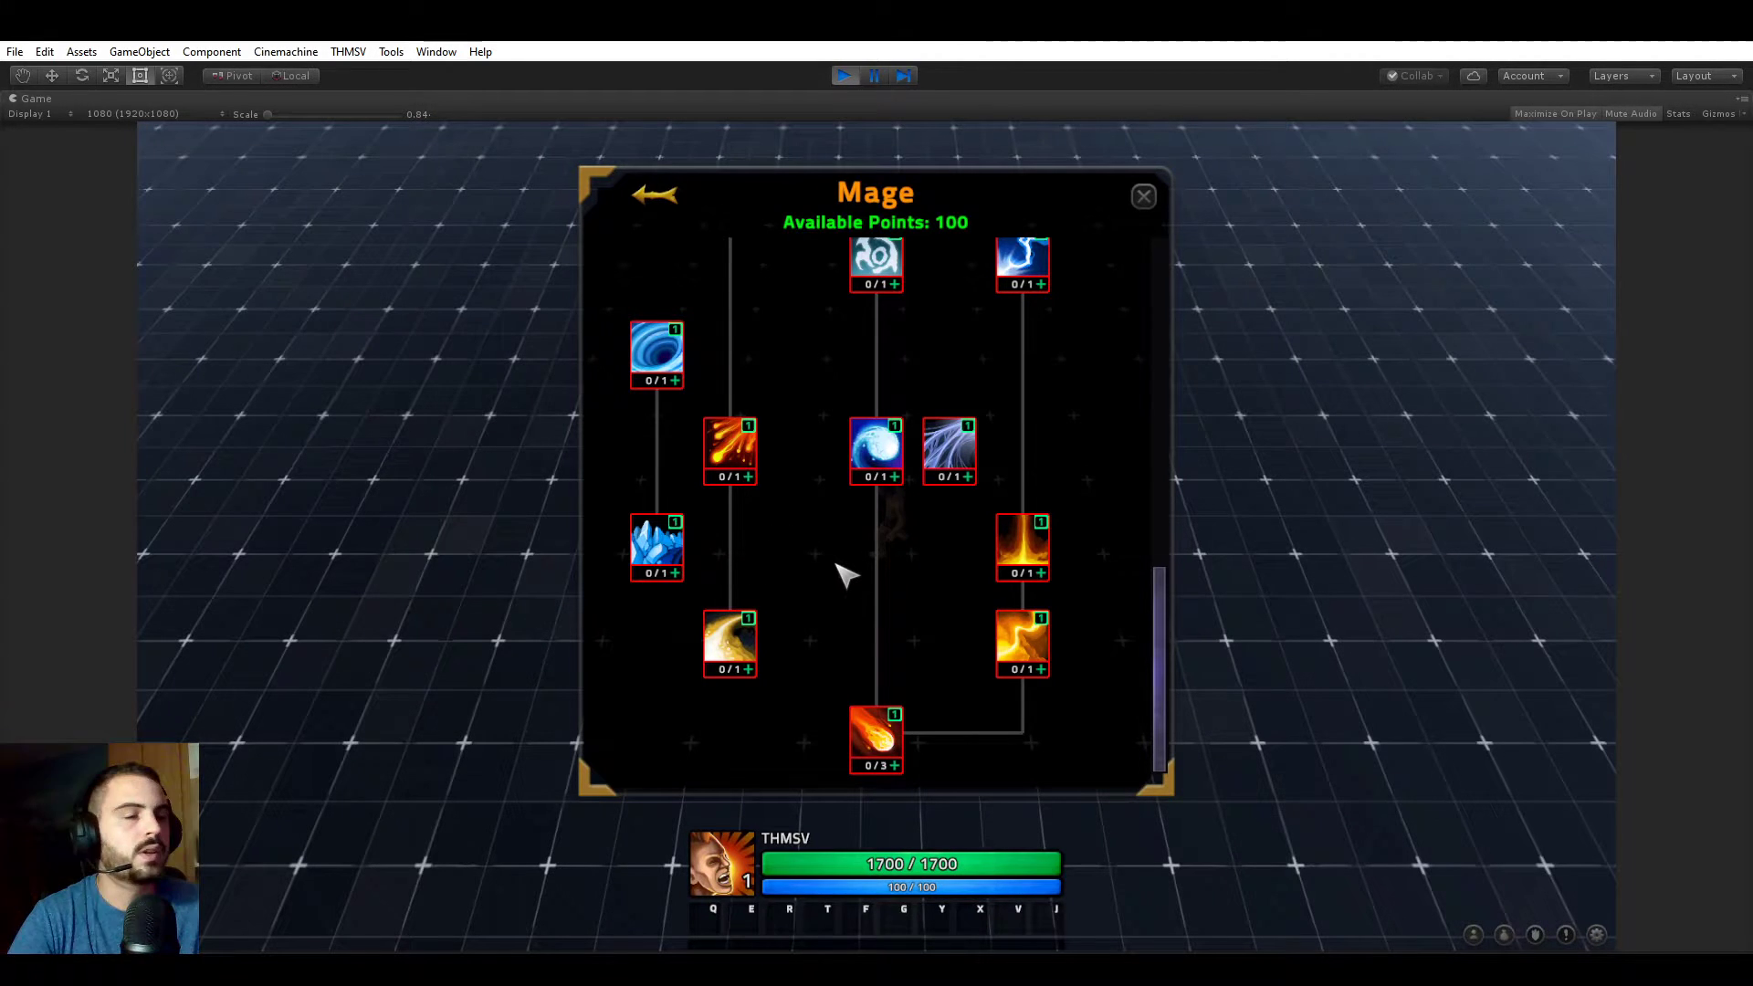
# - Open the Mage combat tree settings in the RPG Builder editor
pyautogui.scroll(3, 1166, 675)
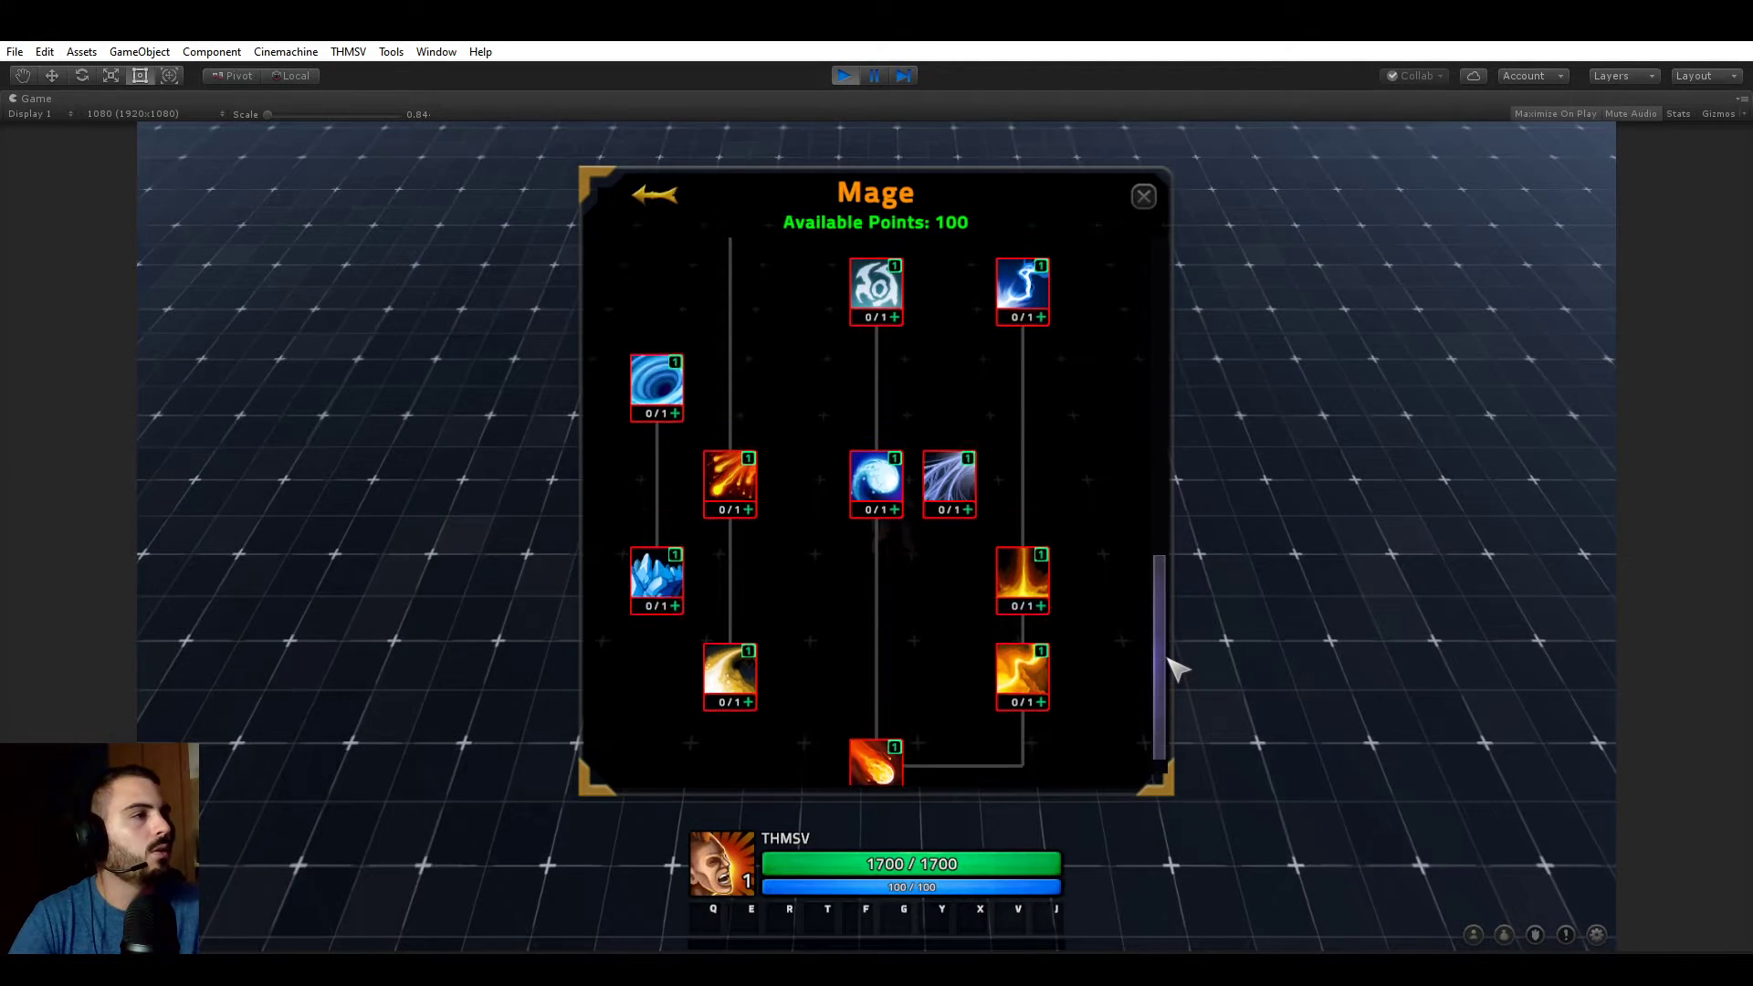
pyautogui.scroll(-3, 1166, 676)
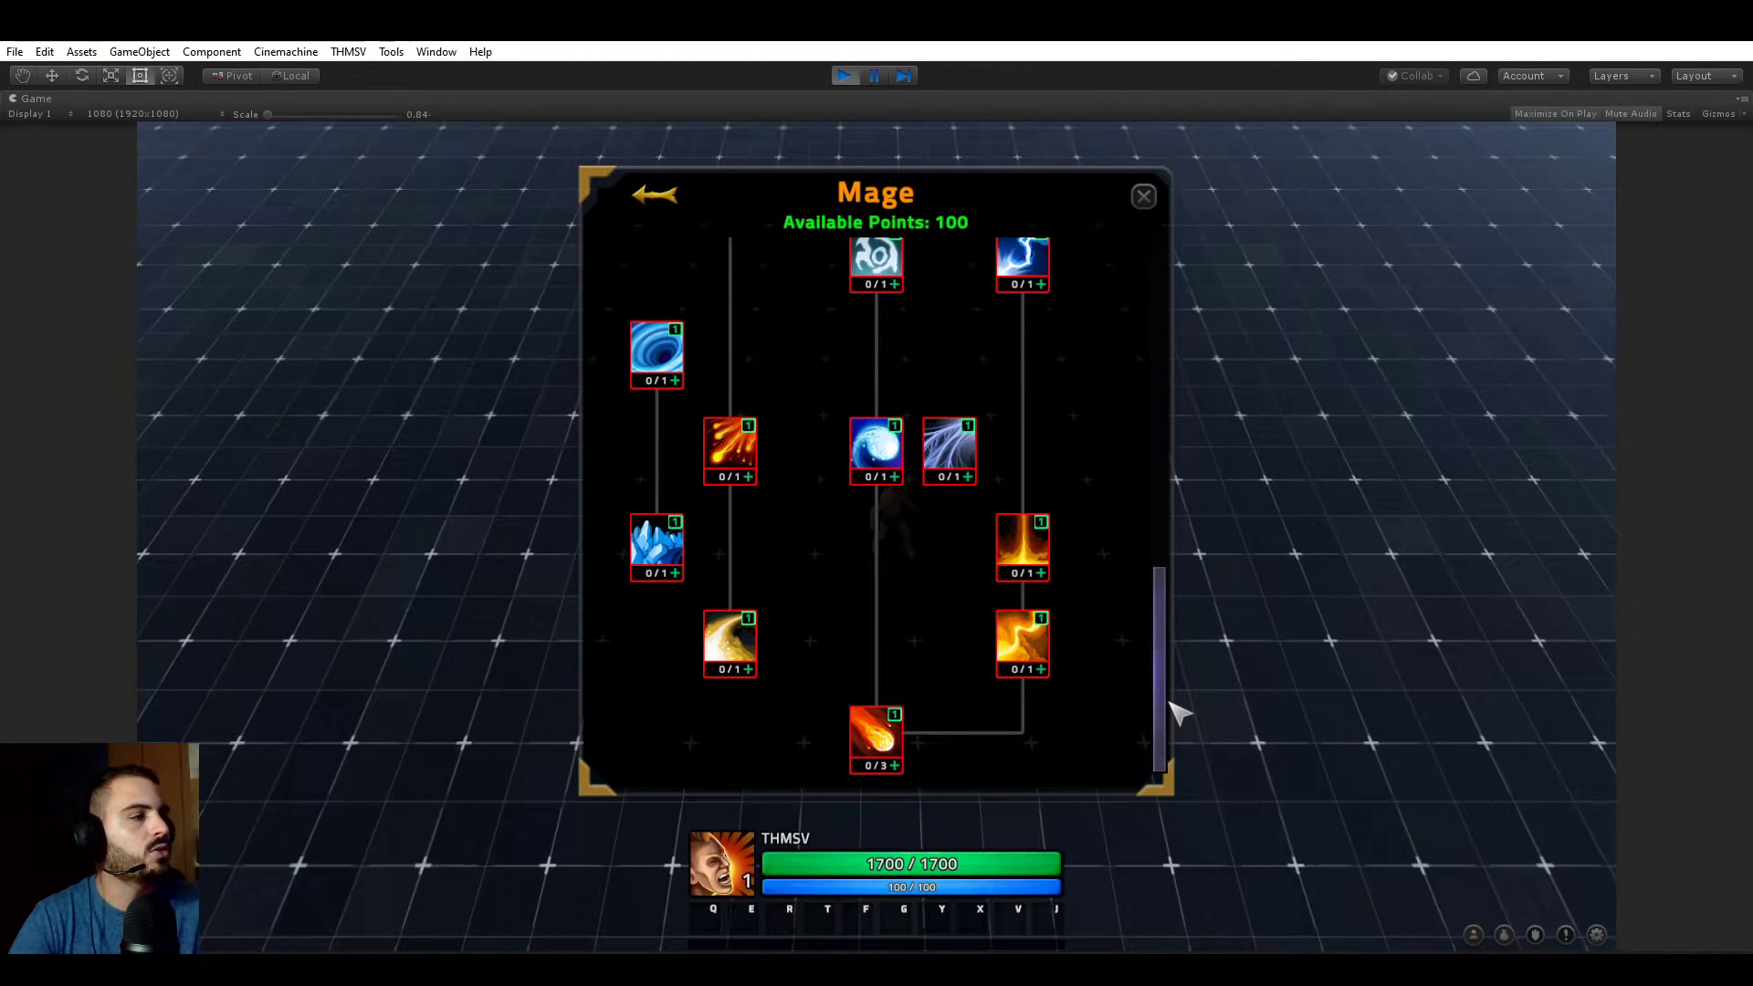
pyautogui.scroll(1, 1171, 714)
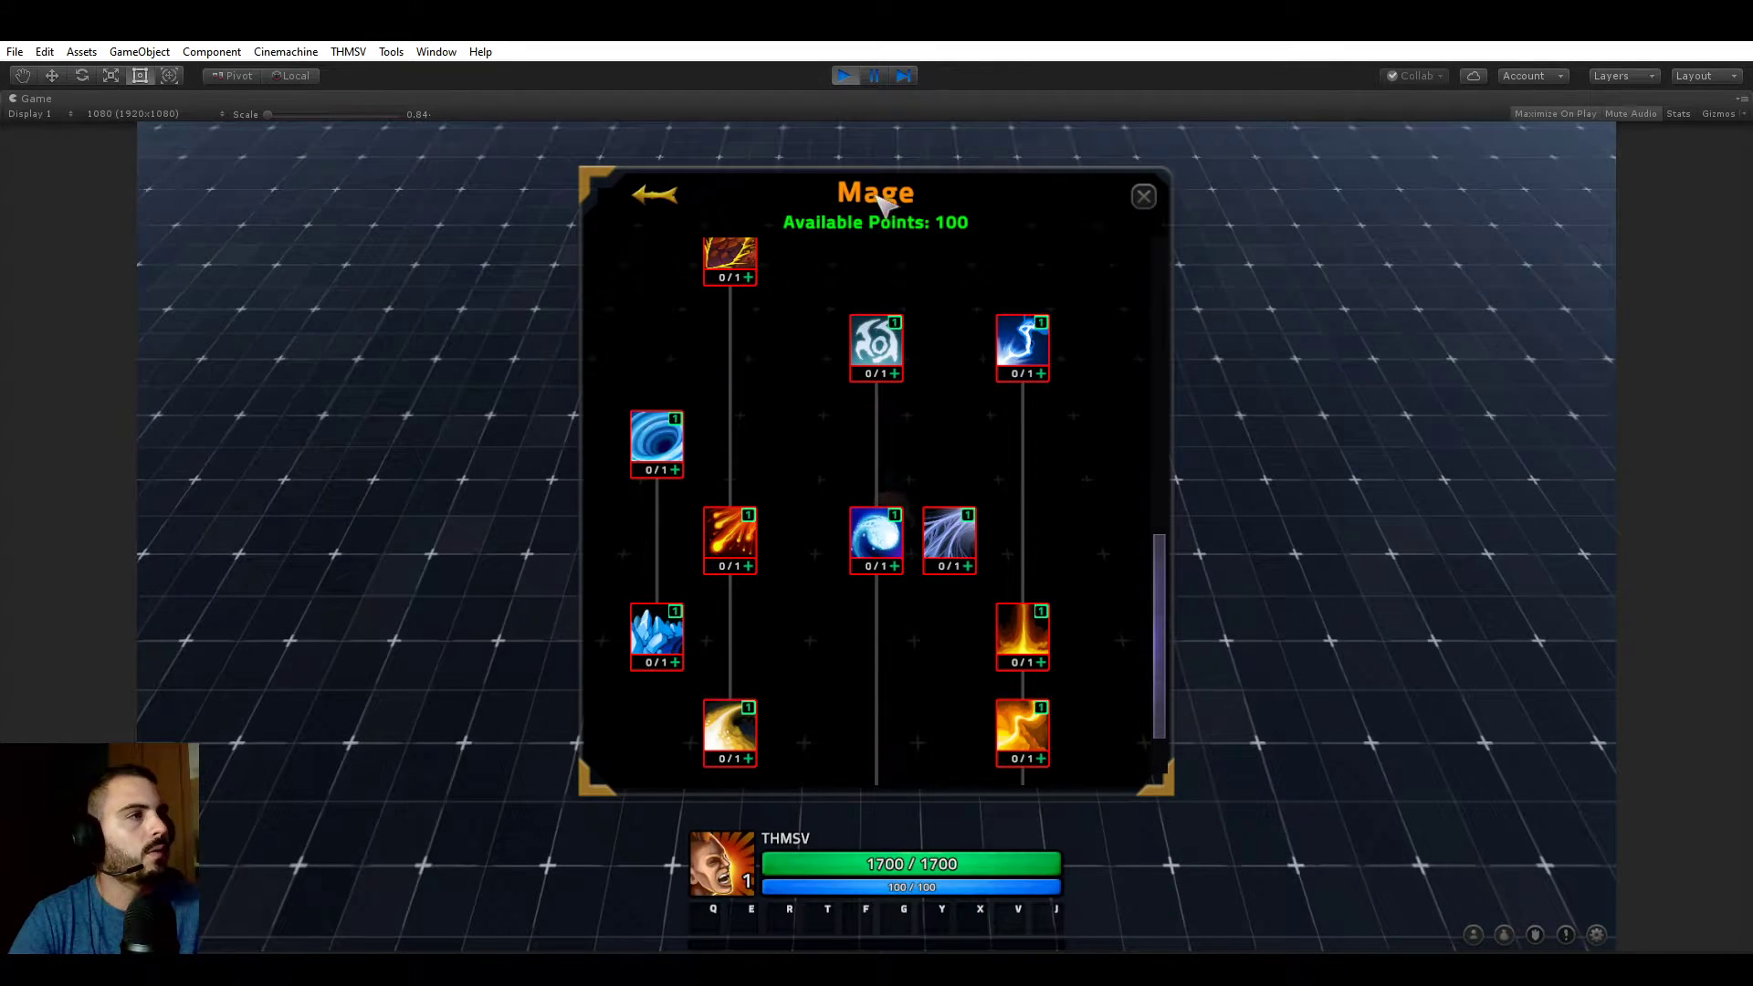
pyautogui.scroll(-1, 1158, 602)
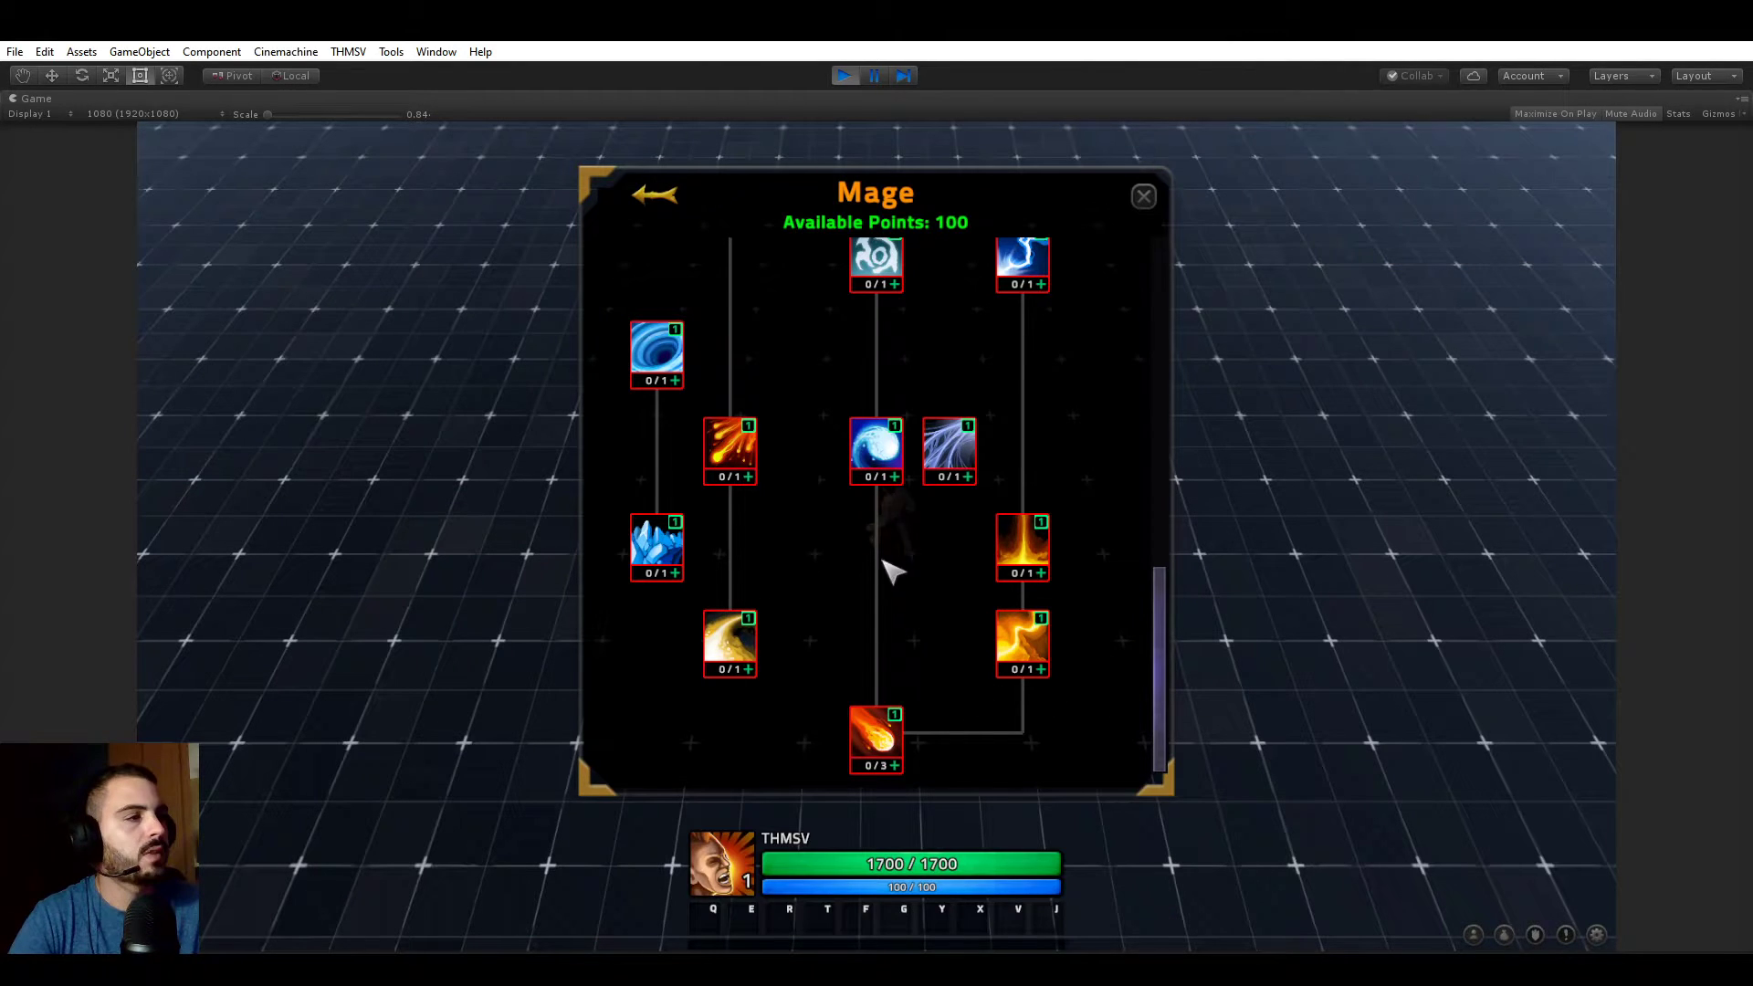
pyautogui.moveTo(1174, 646)
pyautogui.mouseDown()
pyautogui.moveTo(1174, 571)
pyautogui.moveTo(1182, 677)
pyautogui.mouseUp()
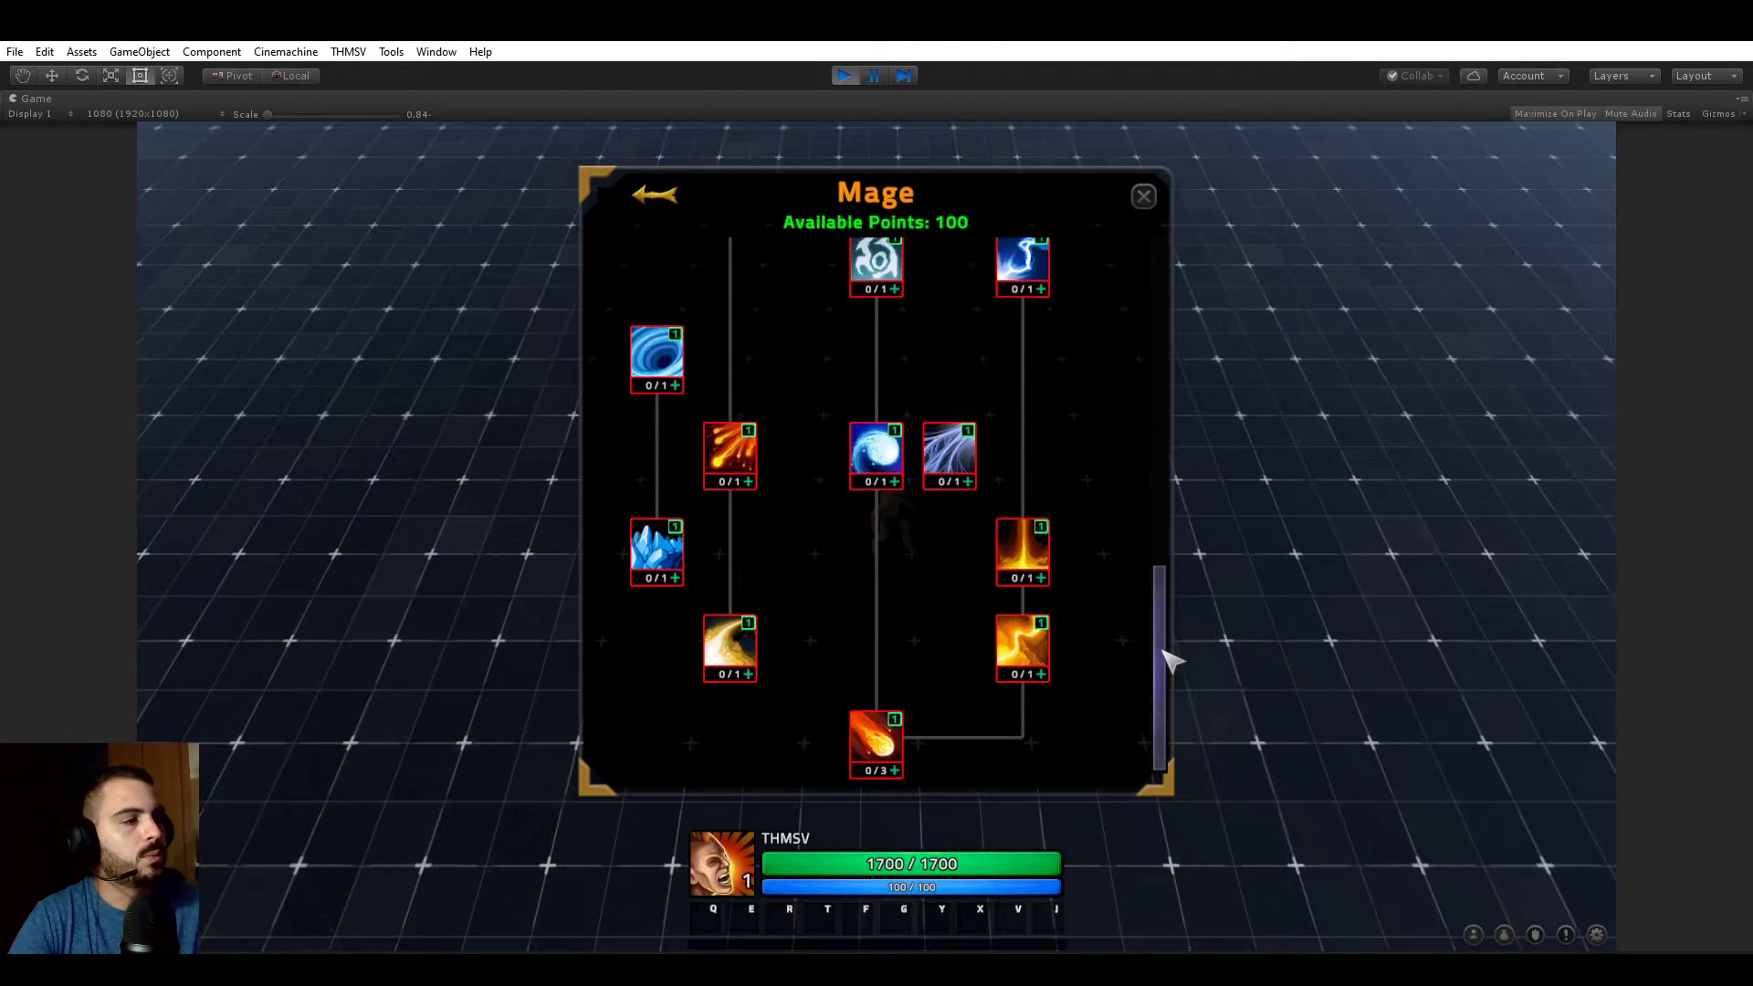
pyautogui.moveTo(1164, 657); pyautogui.dragTo(1171, 694)
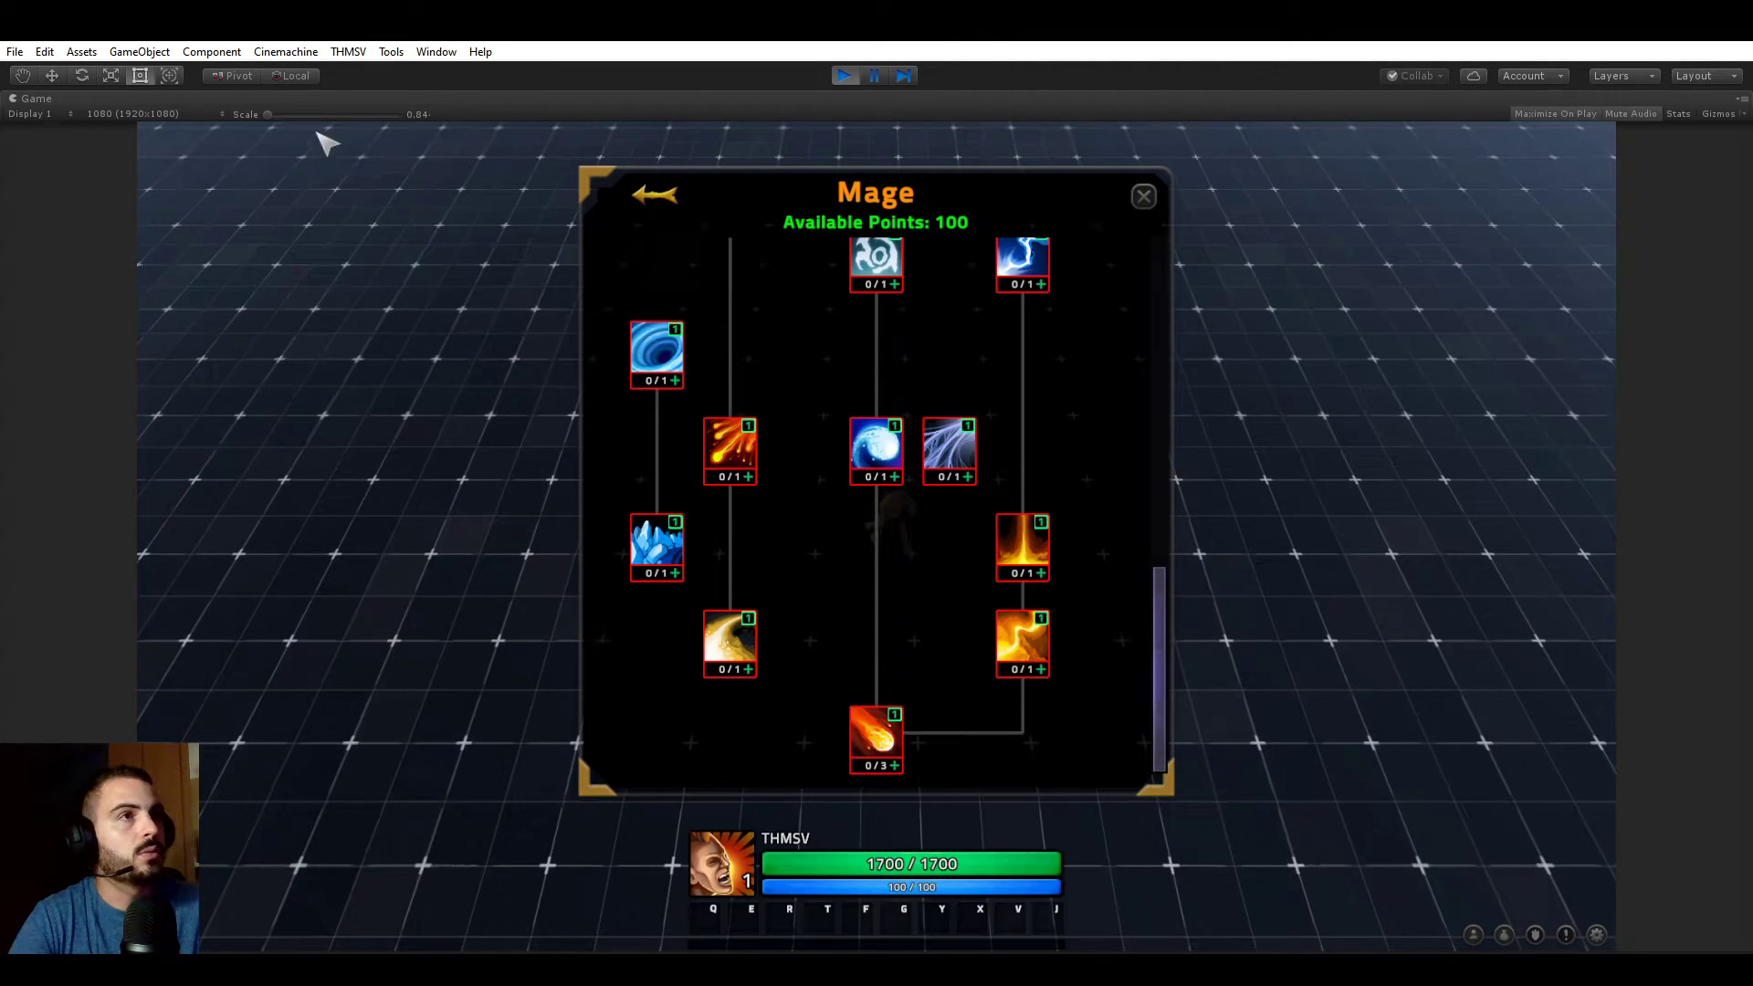
pyautogui.click(345, 51)
pyautogui.click(376, 67)
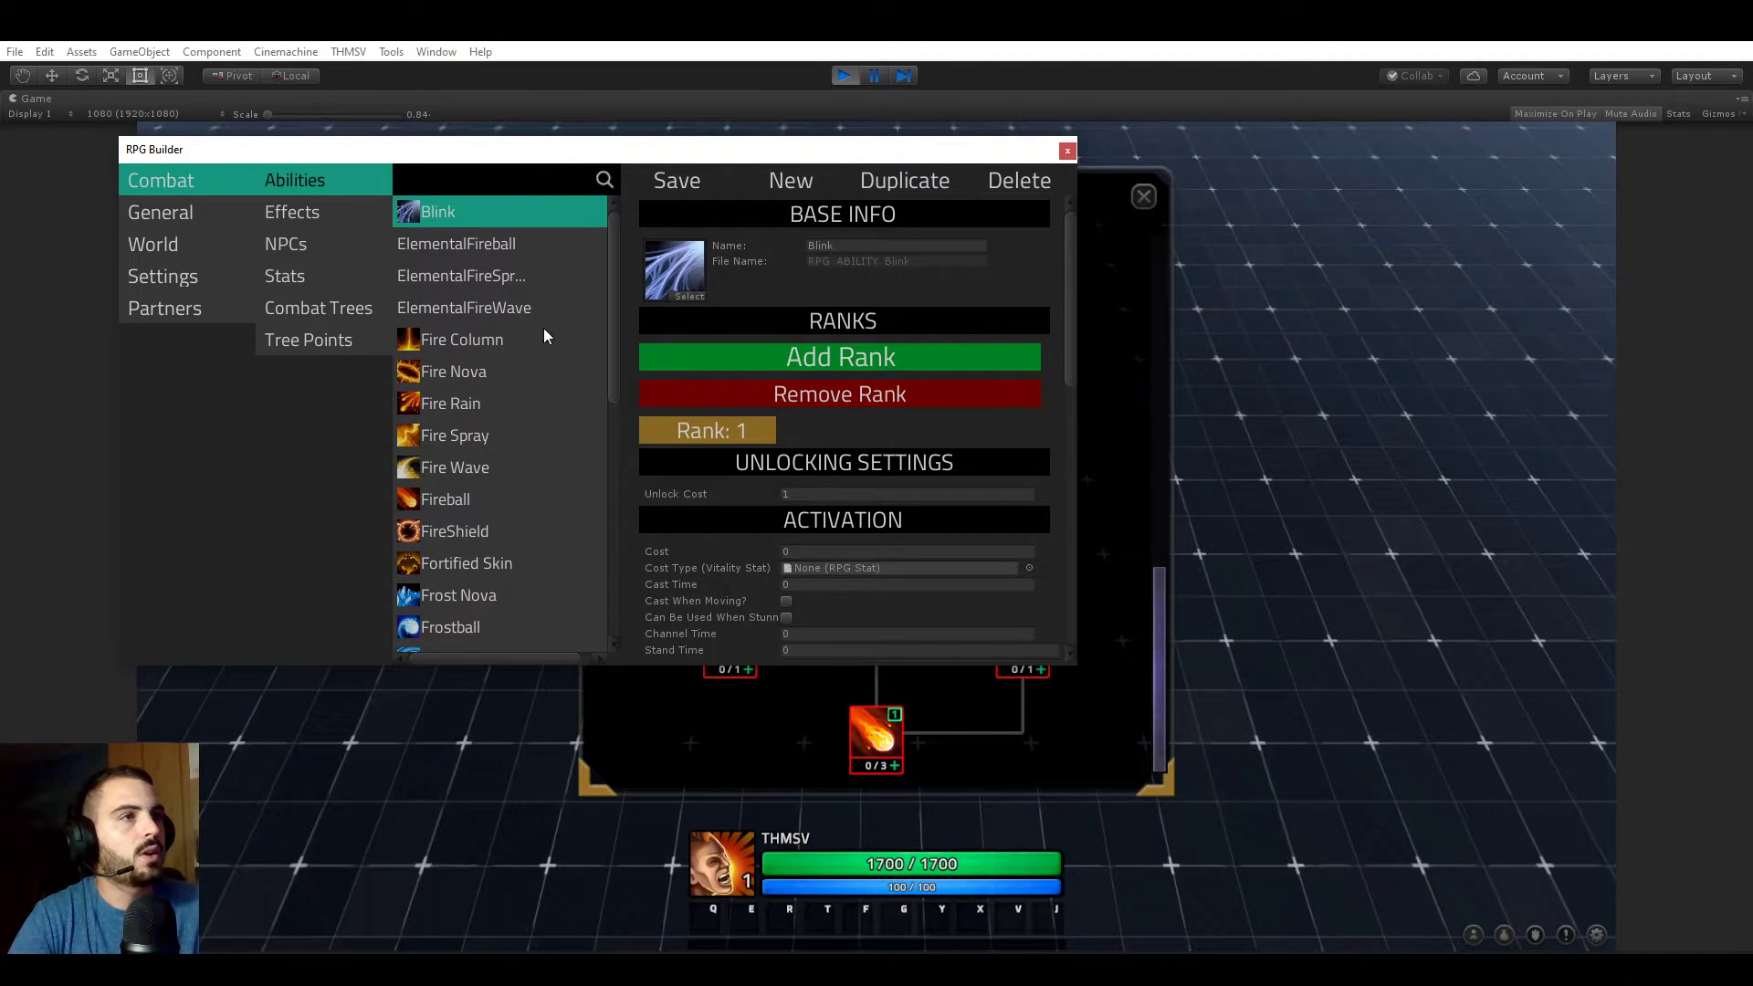
pyautogui.click(312, 301)
pyautogui.click(451, 245)
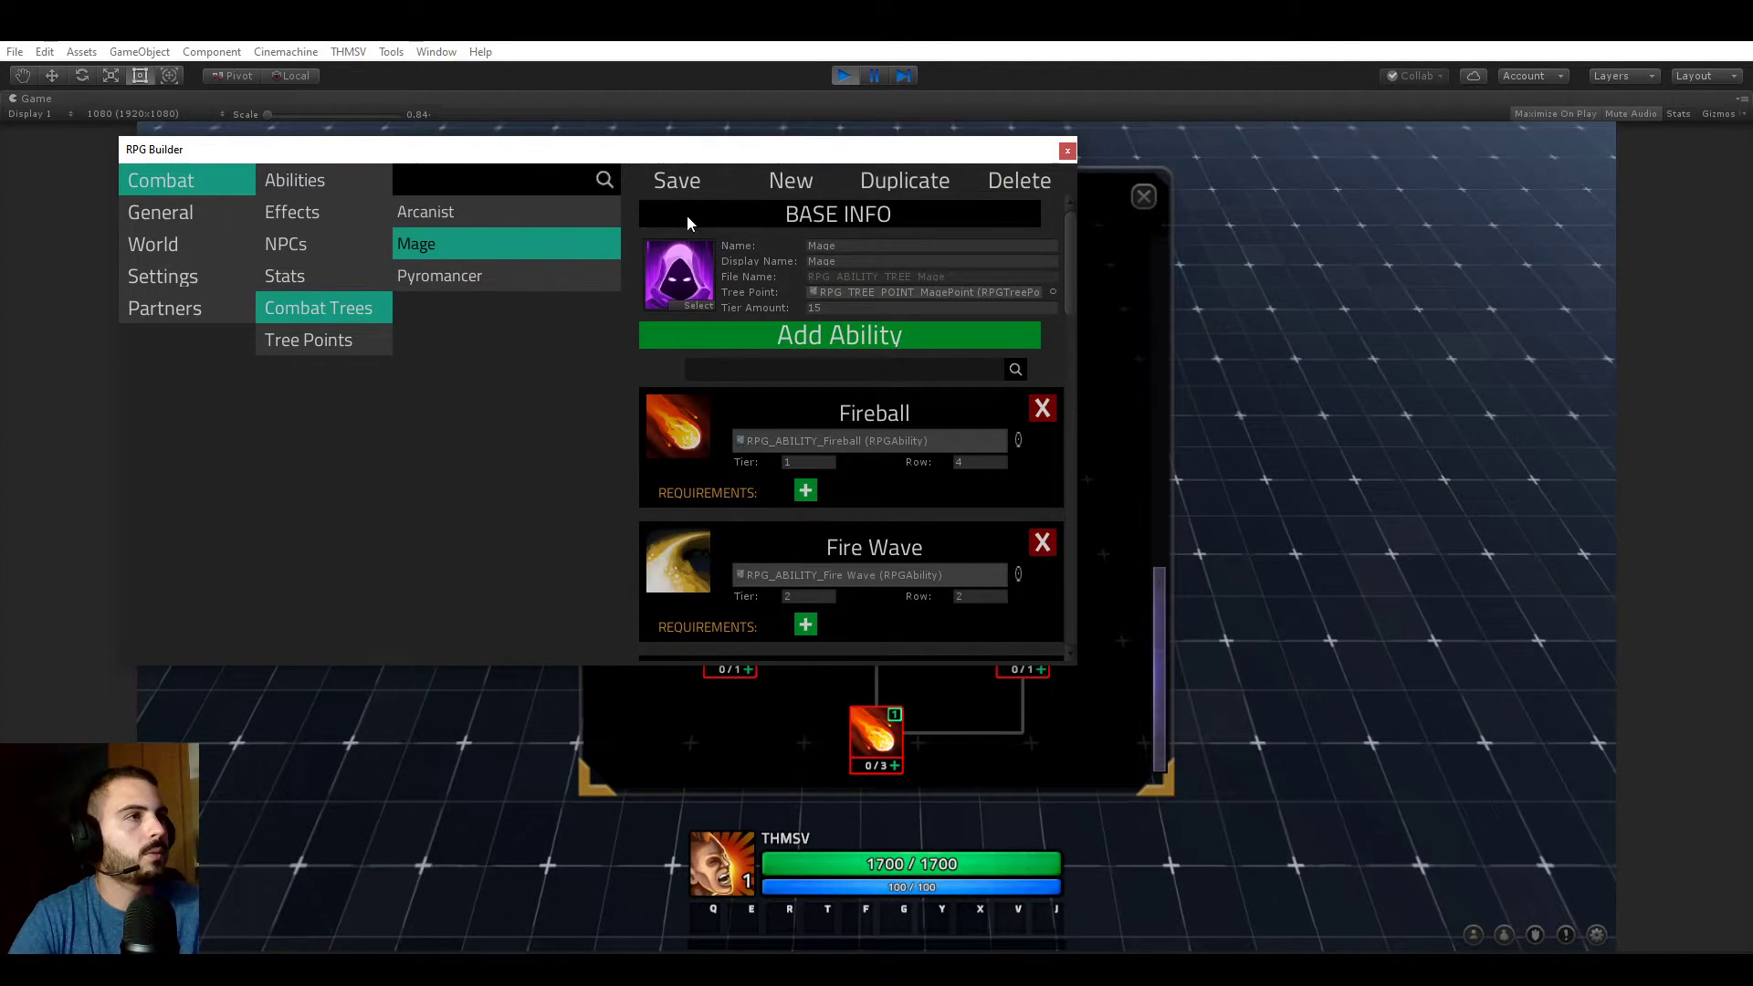
# - Change Fireball's tier from 1 to 2 in the Mage tree and save
pyautogui.moveTo(651, 148); pyautogui.dragTo(844, 240)
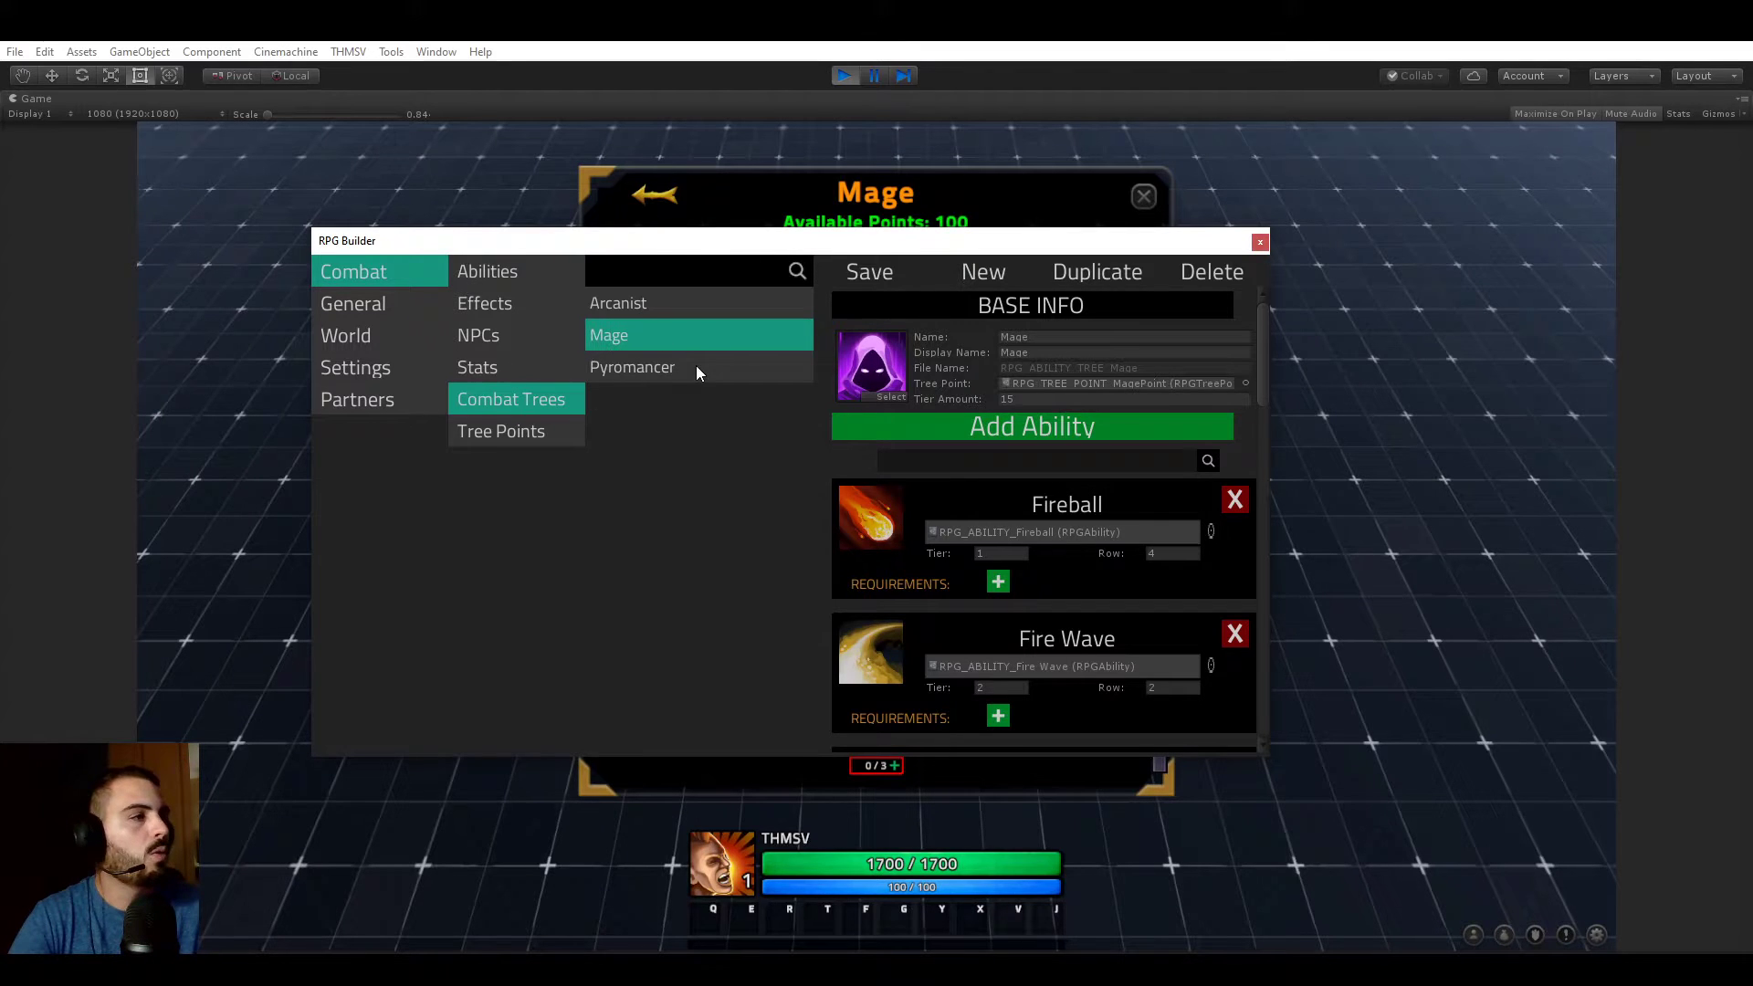
pyautogui.moveTo(773, 253); pyautogui.dragTo(757, 337)
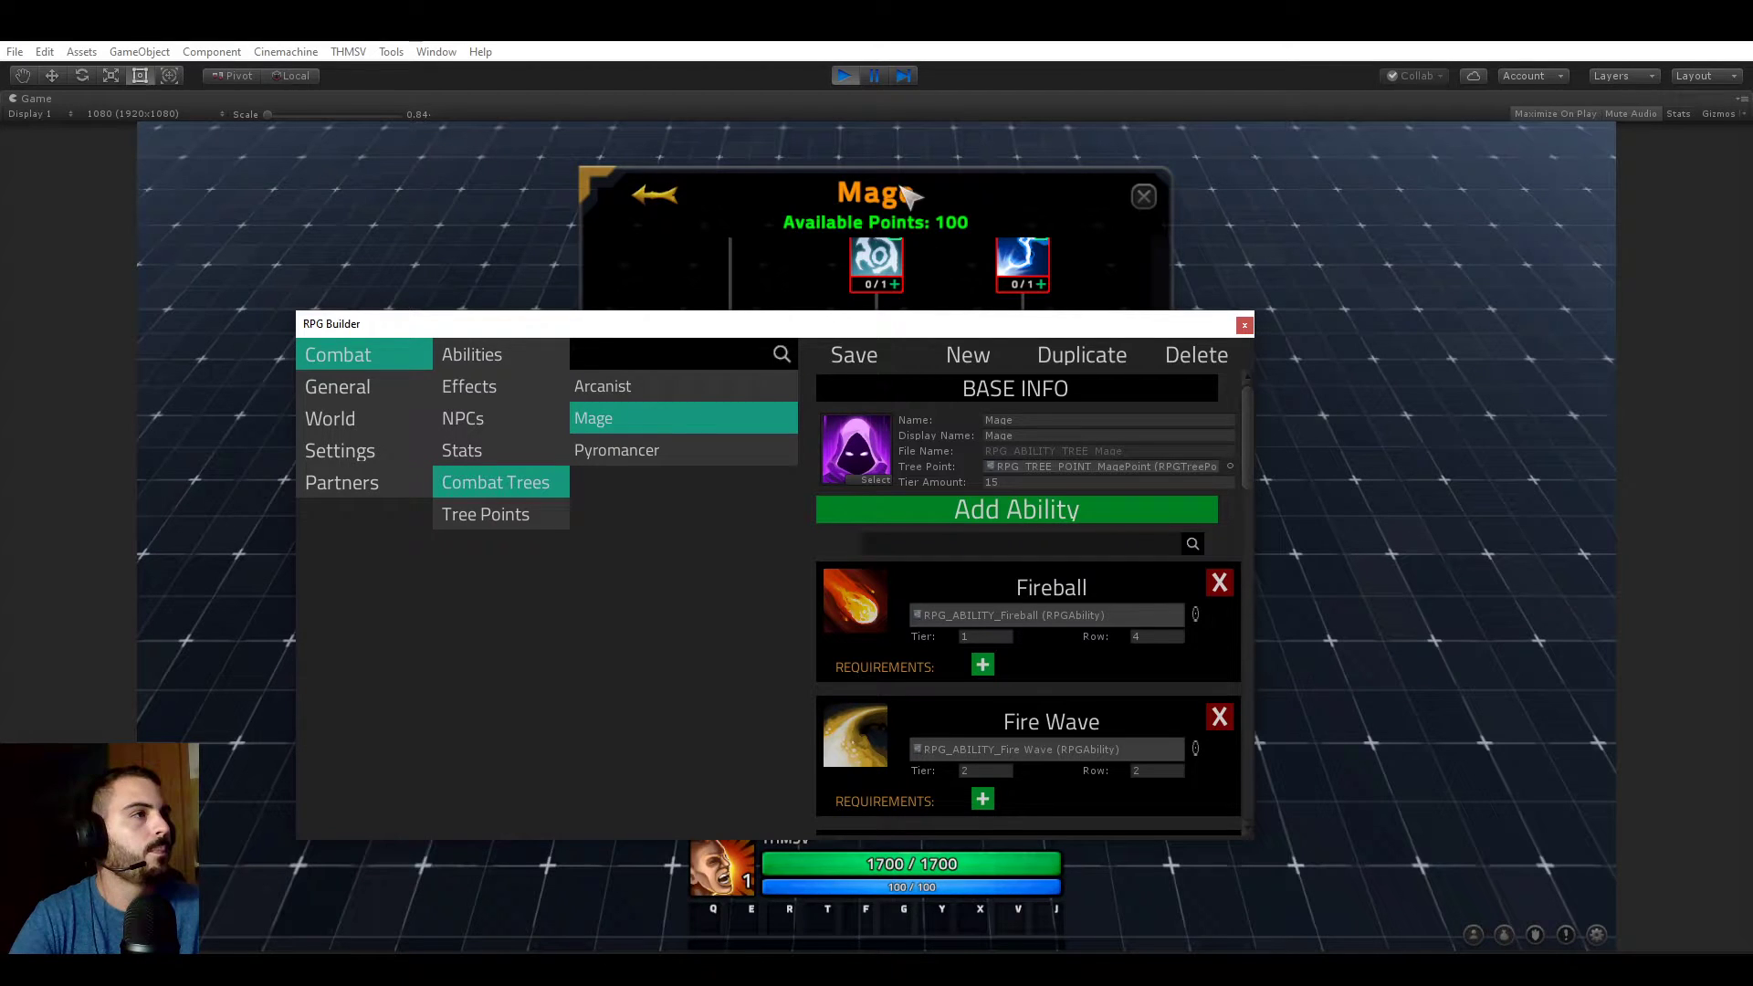
pyautogui.moveTo(1137, 324); pyautogui.dragTo(1038, 170)
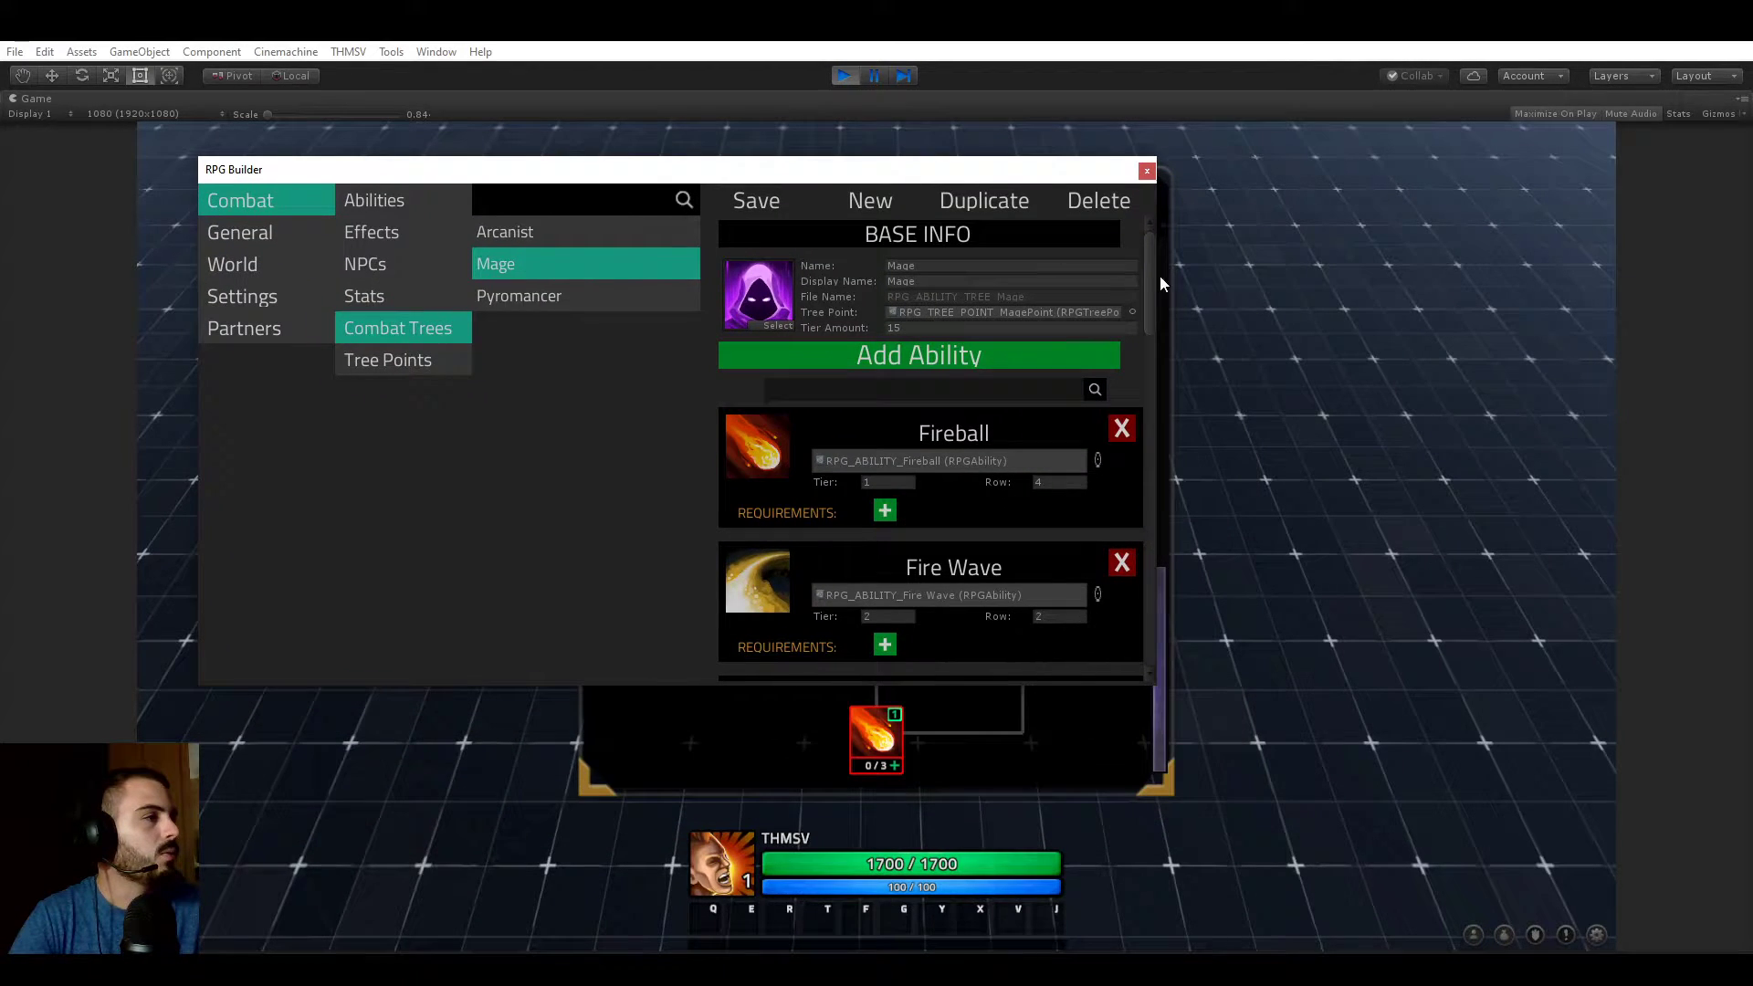
pyautogui.moveTo(1150, 263)
pyautogui.mouseDown()
pyautogui.moveTo(1158, 654)
pyautogui.moveTo(1157, 223)
pyautogui.mouseUp()
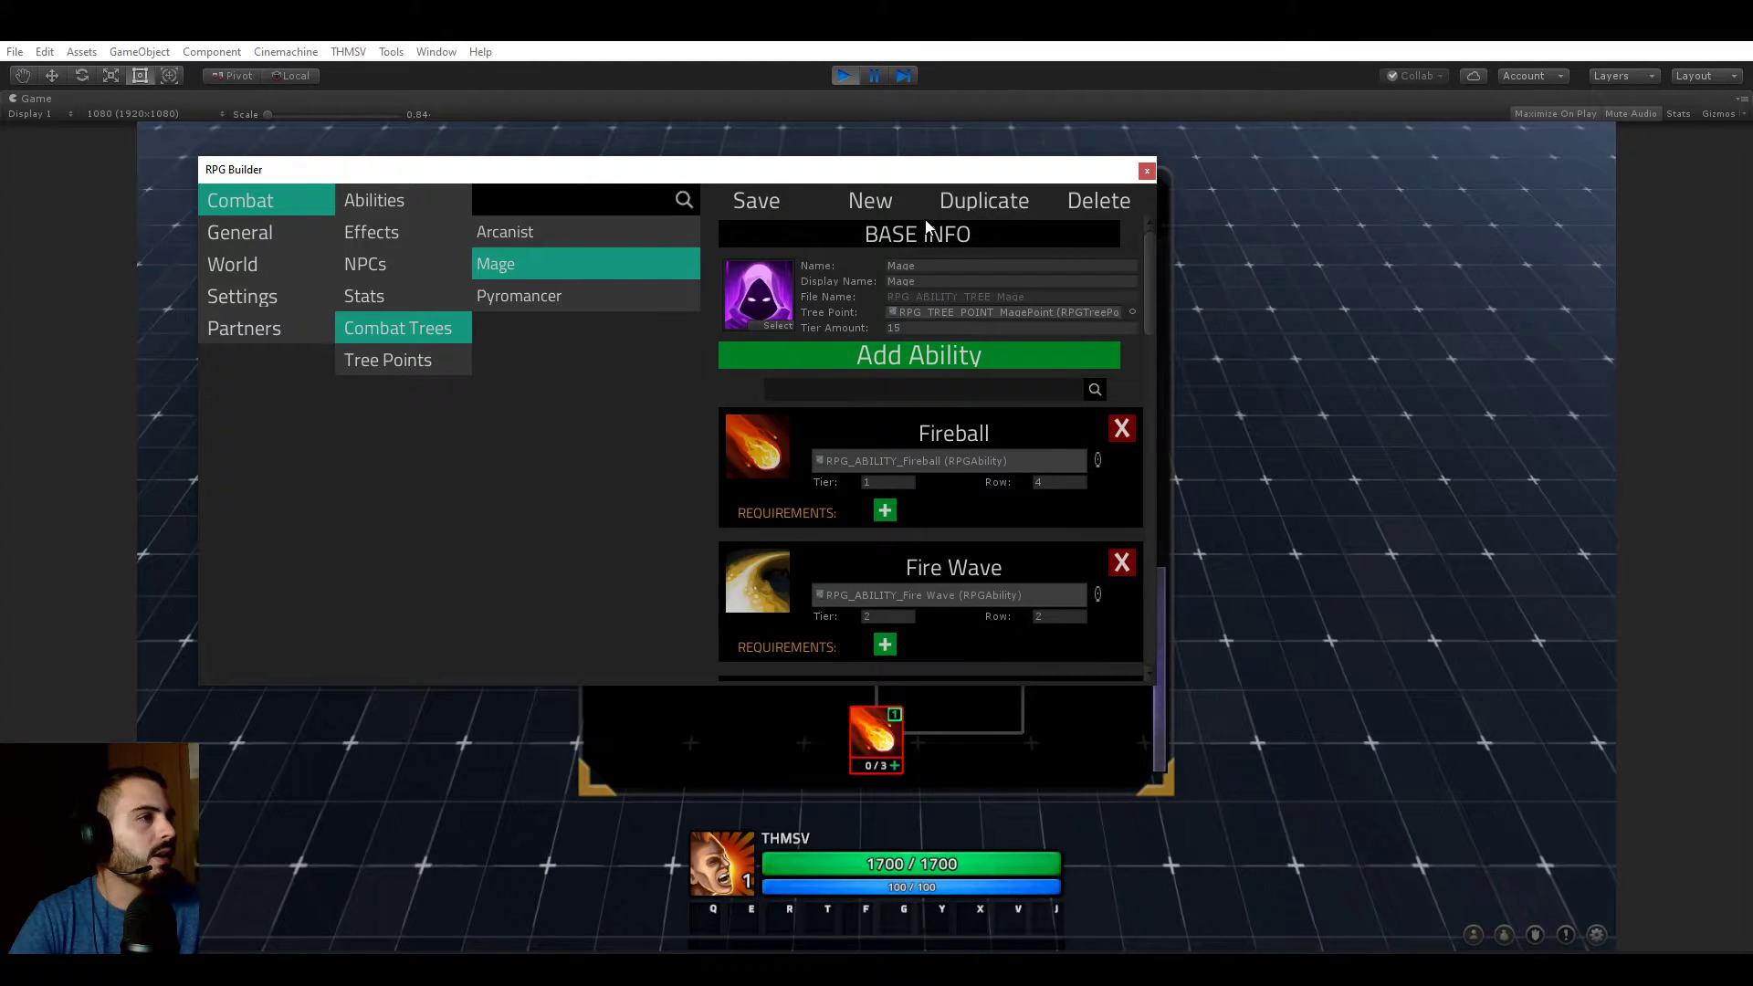
pyautogui.moveTo(727, 175); pyautogui.dragTo(651, 99)
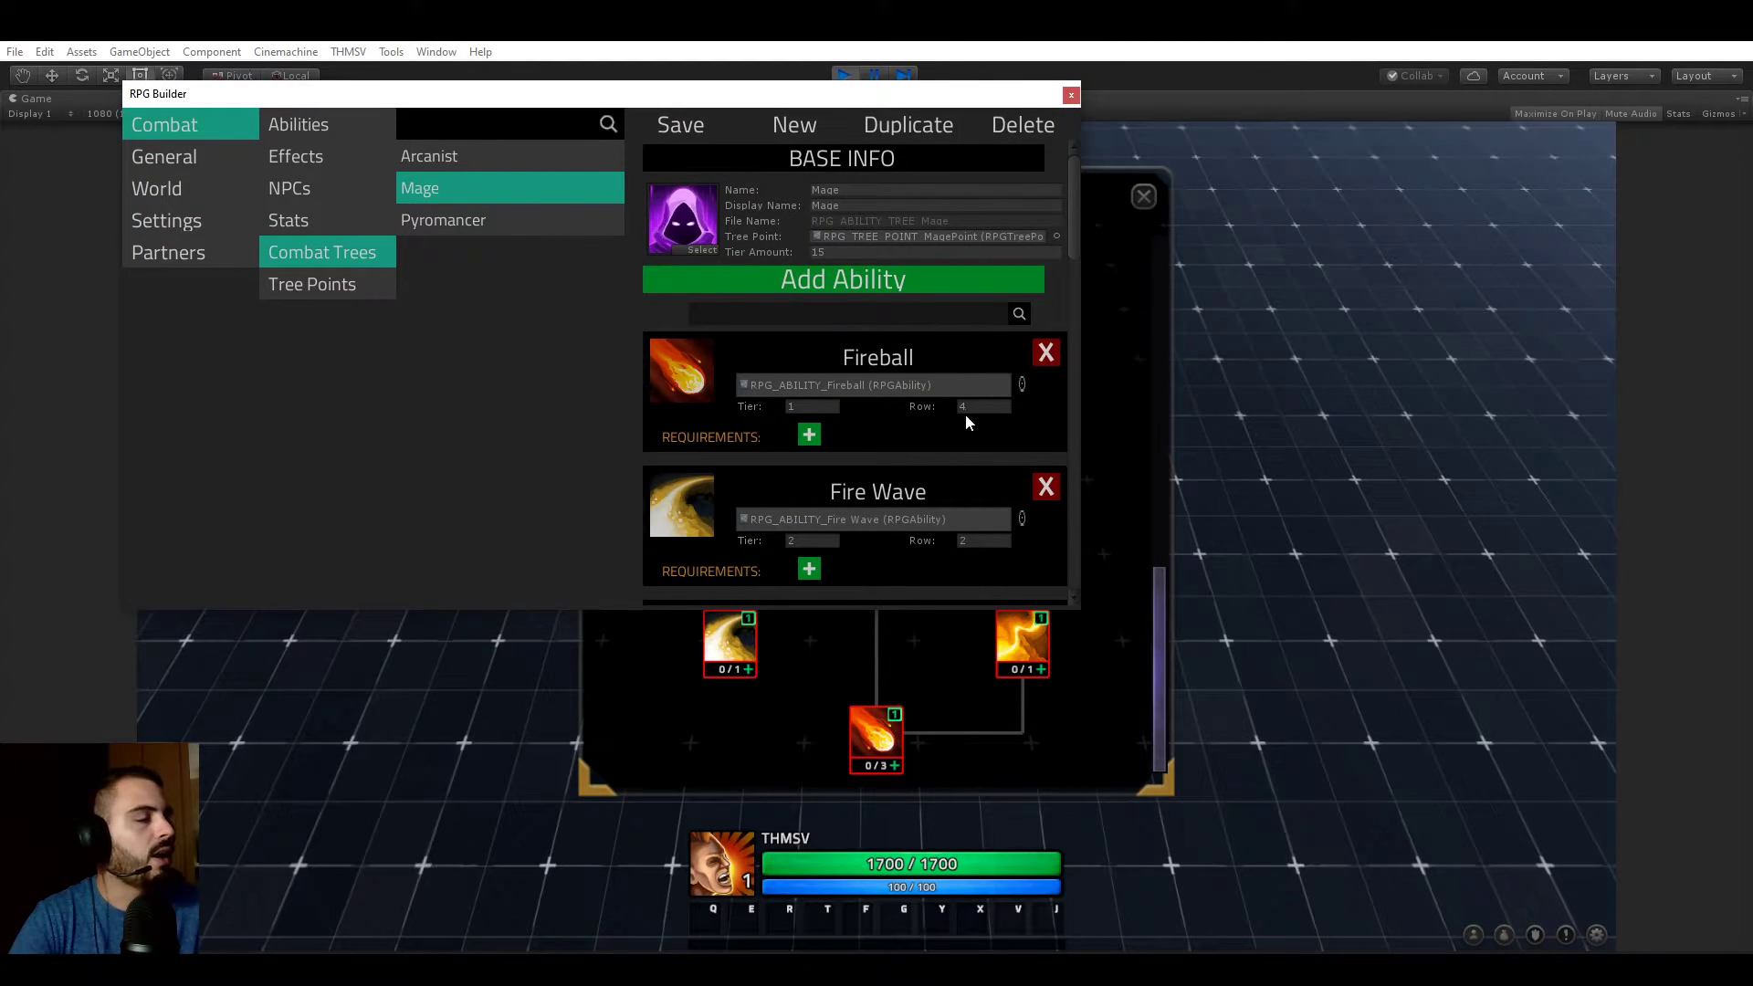
pyautogui.moveTo(511, 97); pyautogui.dragTo(656, 61)
pyautogui.click(910, 765)
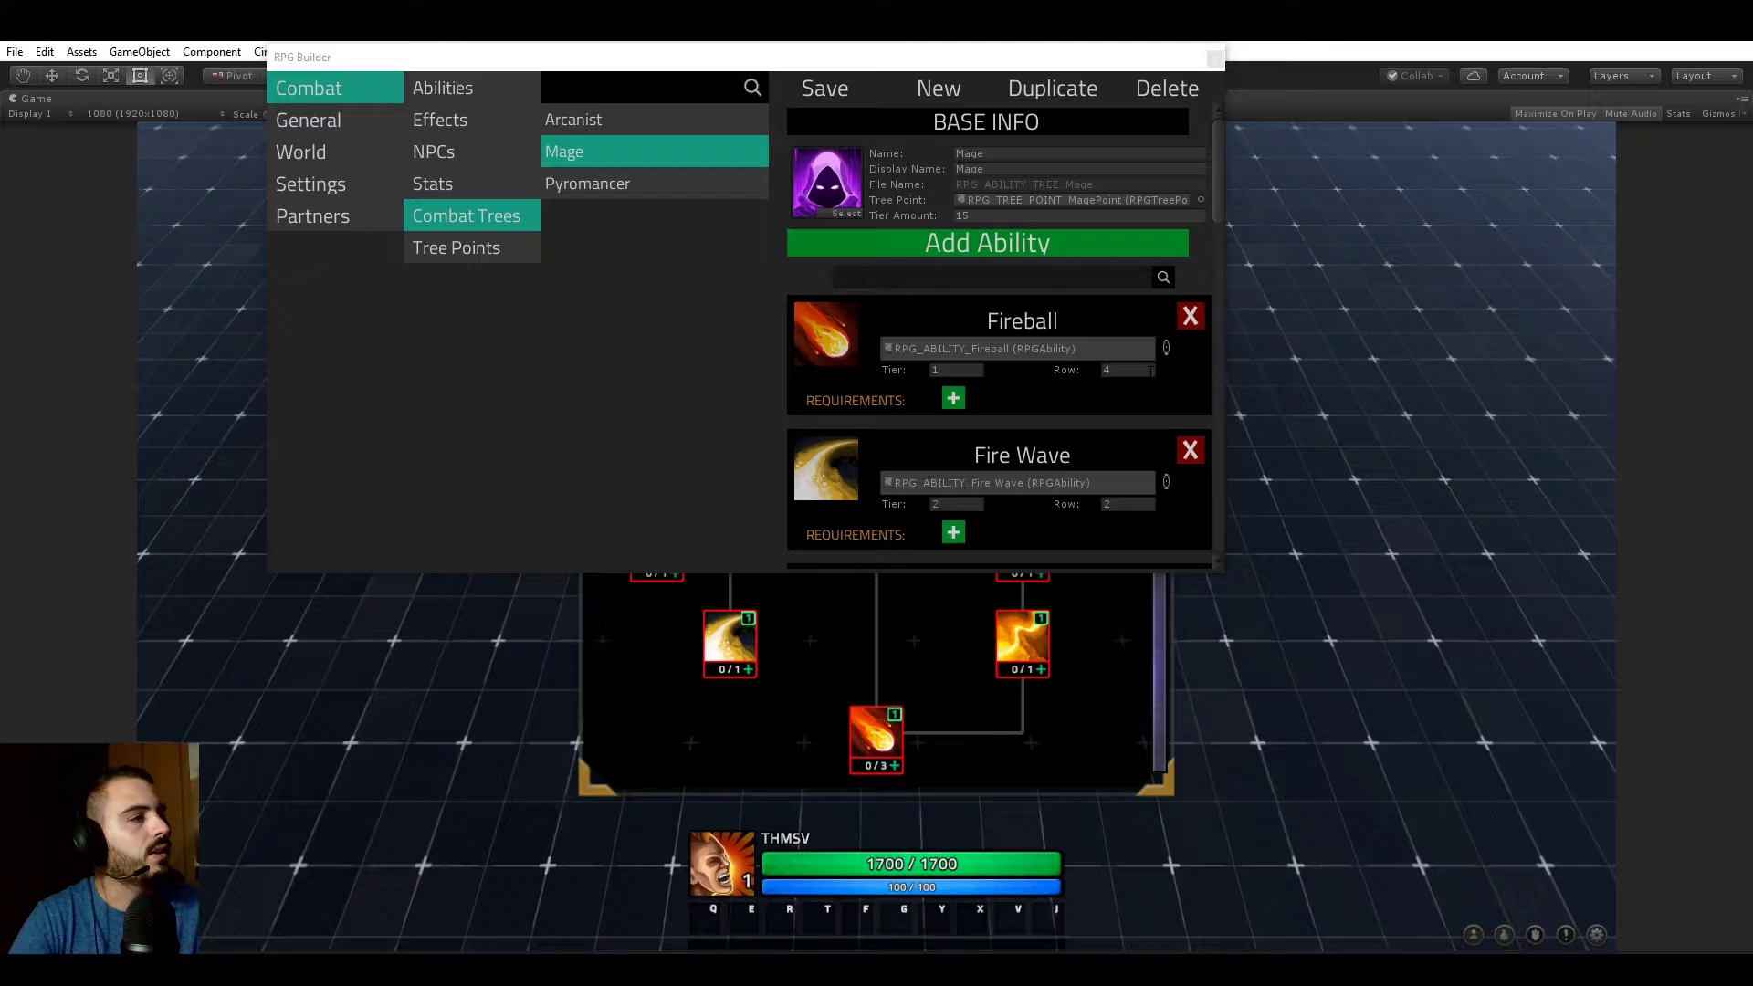
pyautogui.moveTo(650, 62); pyautogui.dragTo(1604, 94)
pyautogui.click(617, 757)
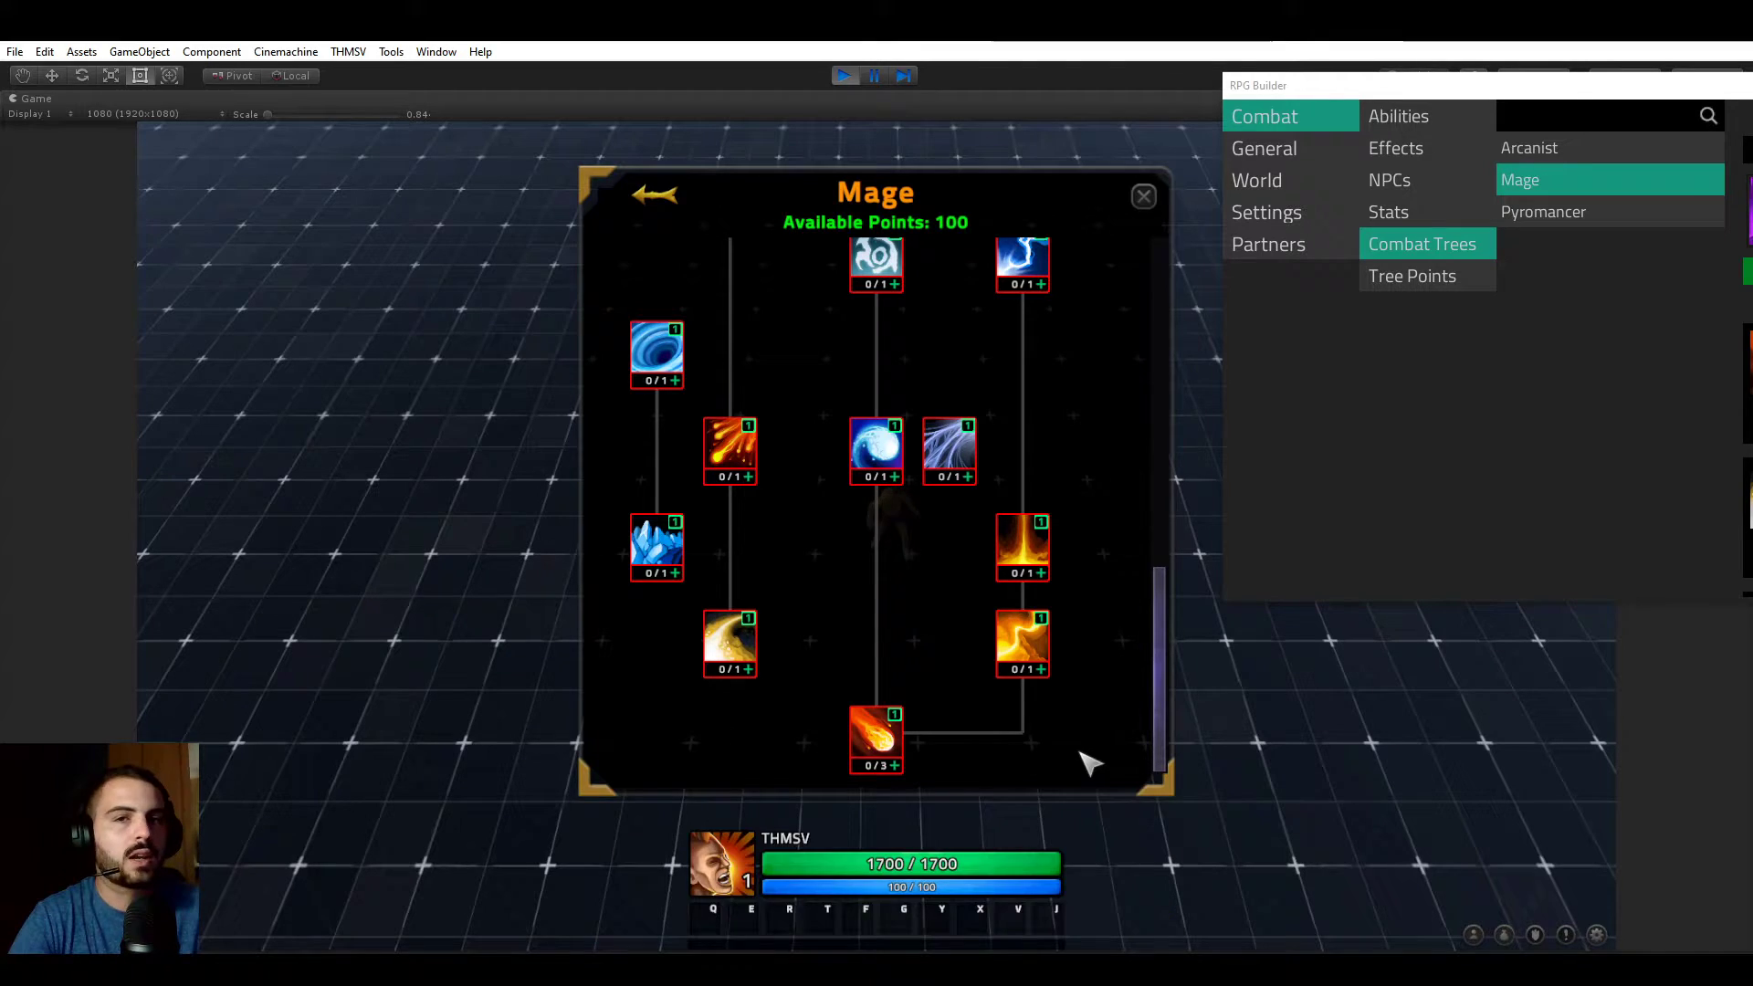
pyautogui.moveTo(865, 753)
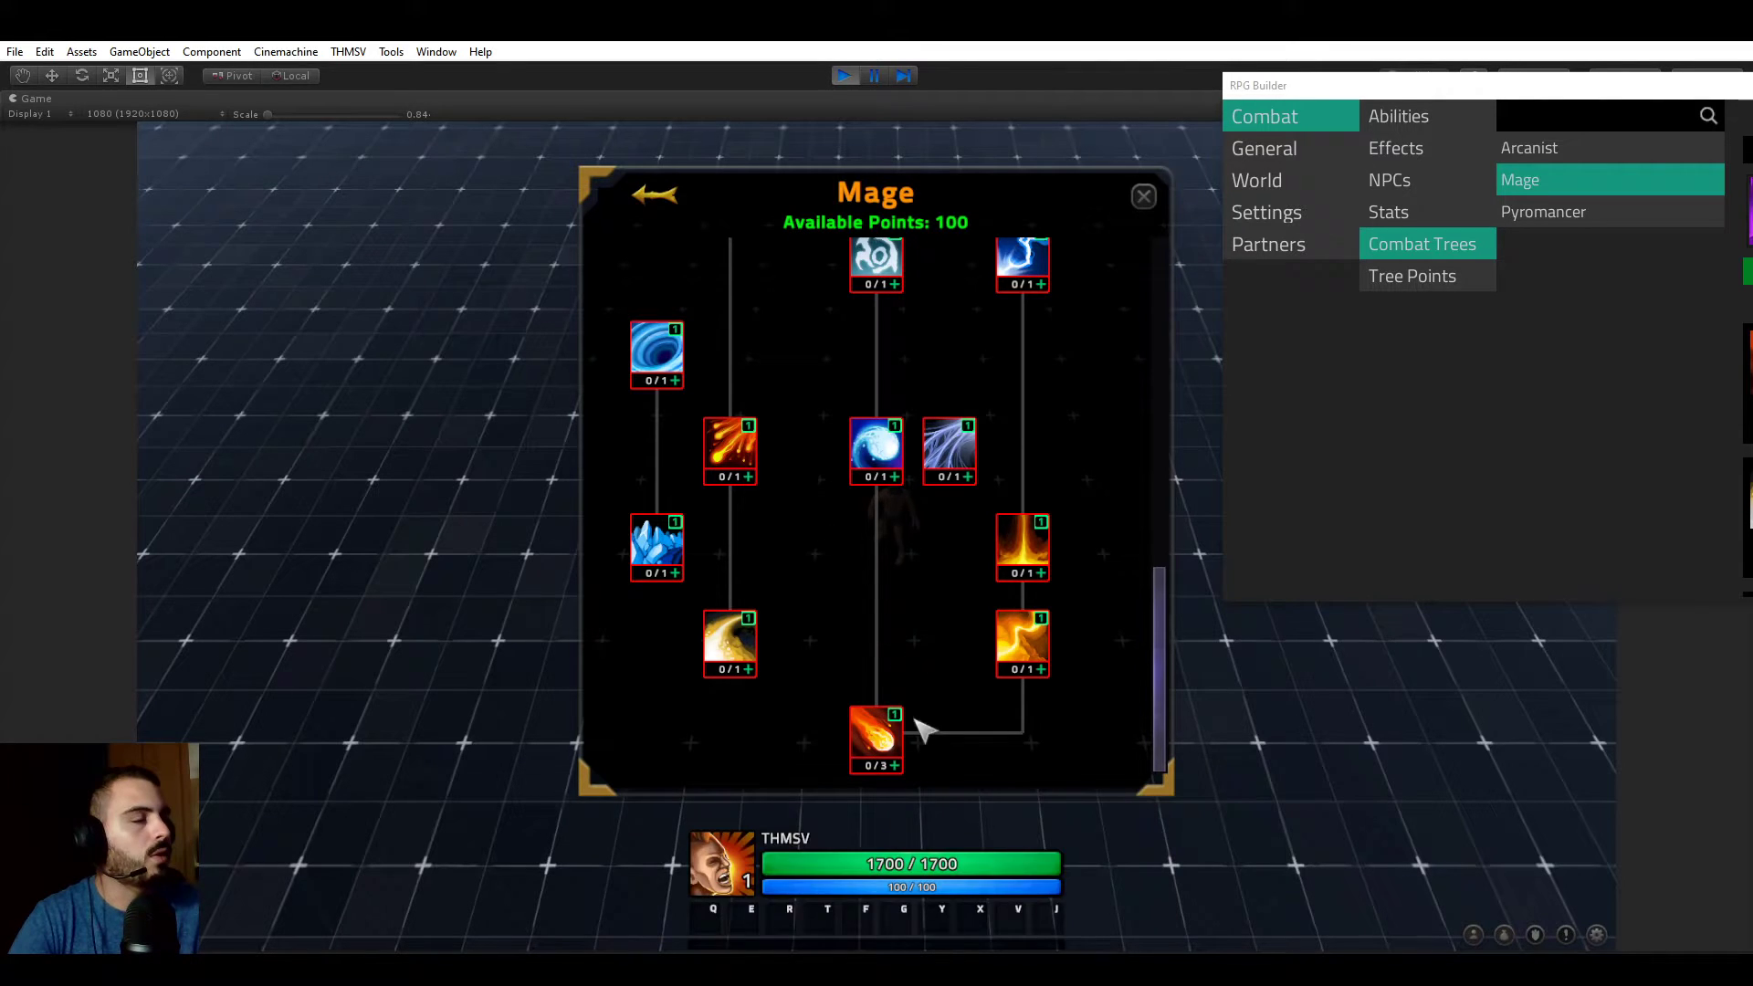
pyautogui.moveTo(1369, 94); pyautogui.dragTo(636, 156)
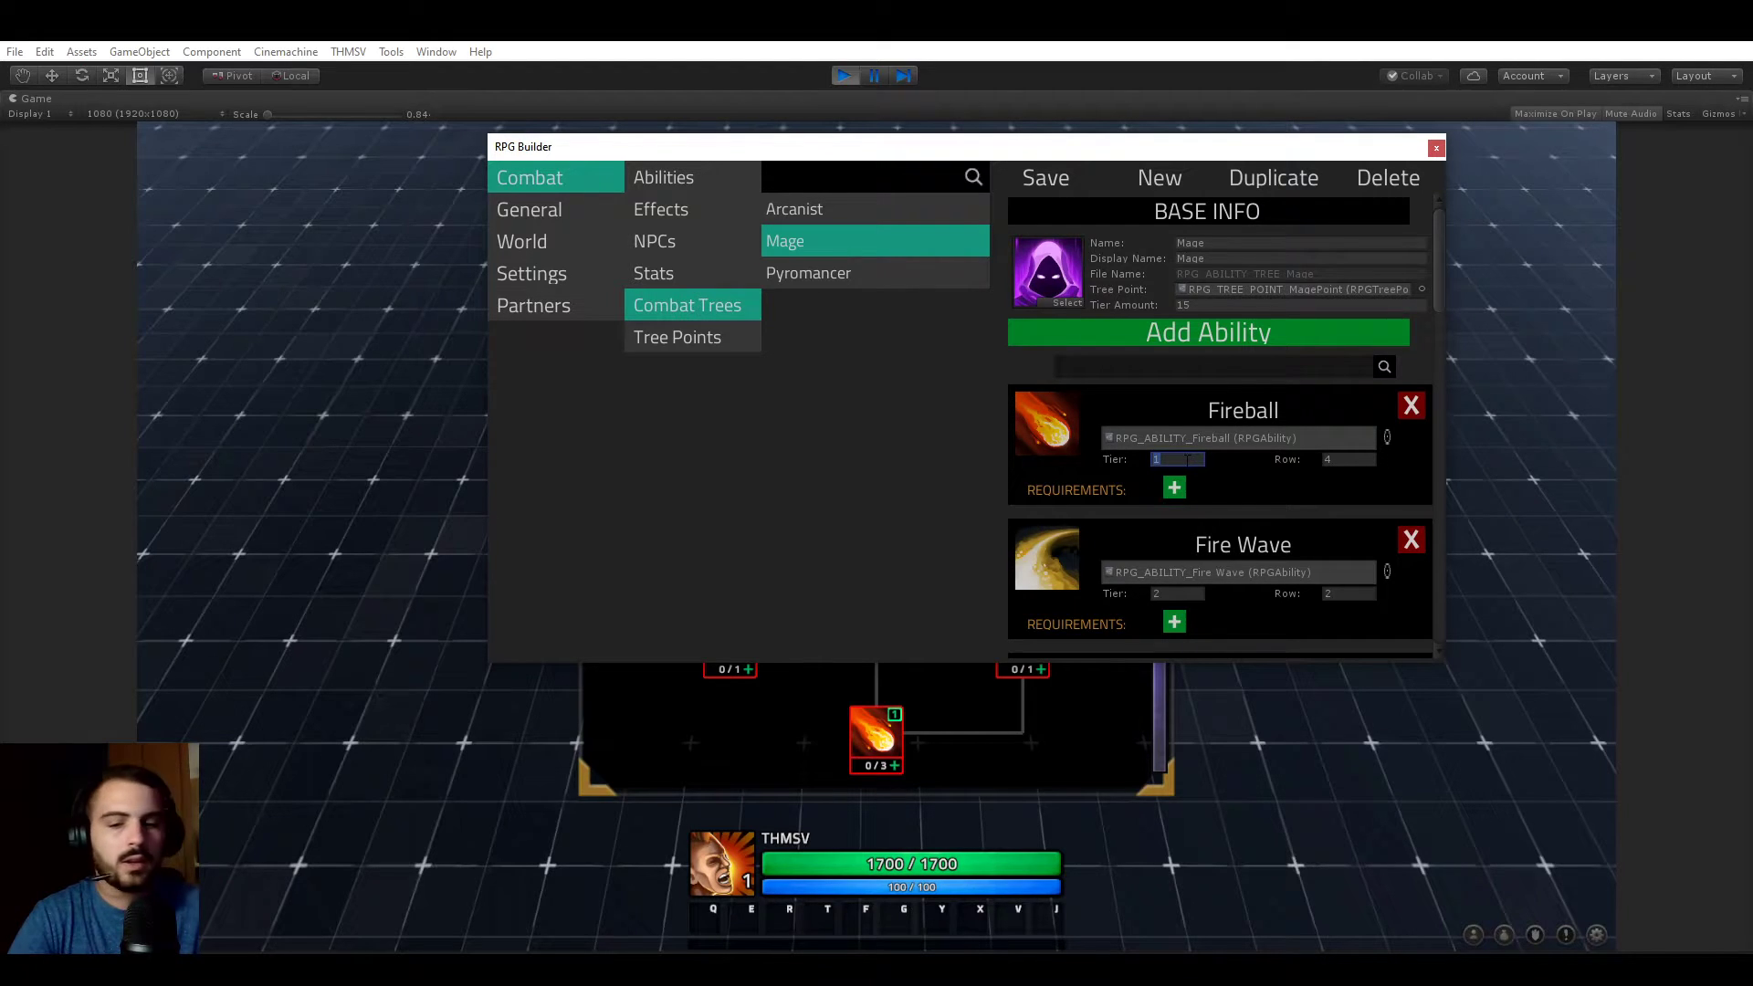
pyautogui.click(1037, 176)
# - Close RPG Builder and reopen the Mage talent tree to see Fireball's new position
pyautogui.click(1436, 147)
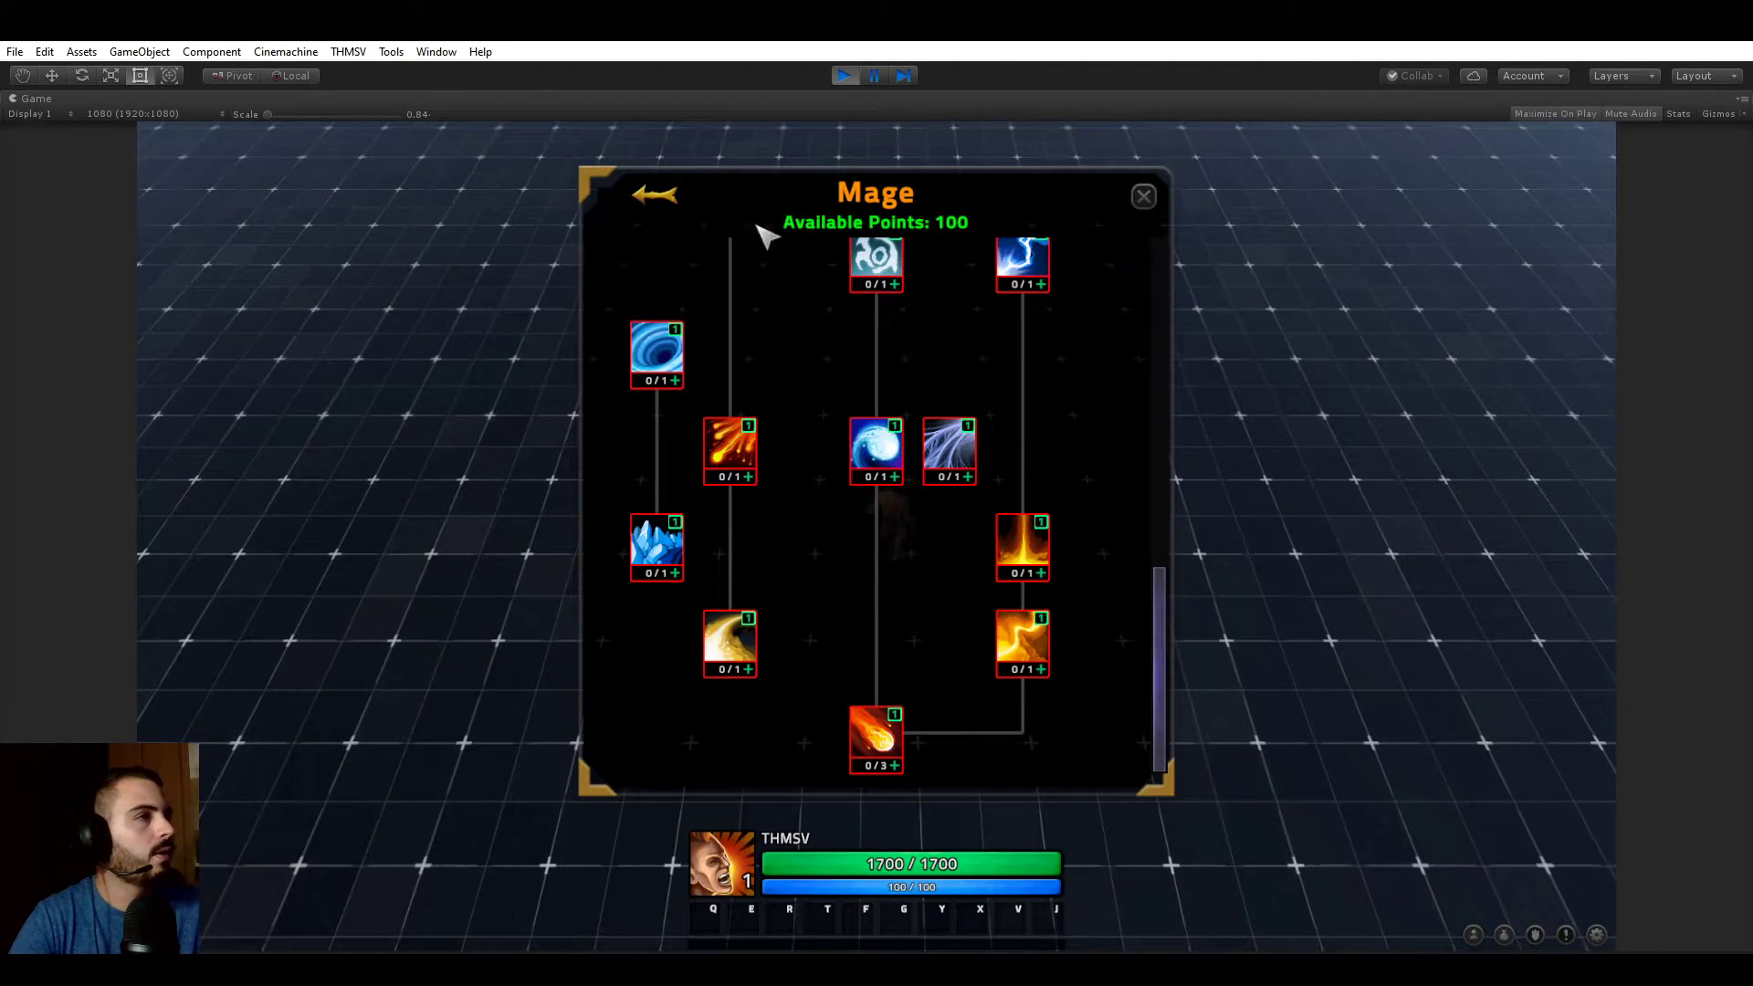
pyautogui.click(655, 203)
pyautogui.click(450, 286)
pyautogui.moveTo(878, 641)
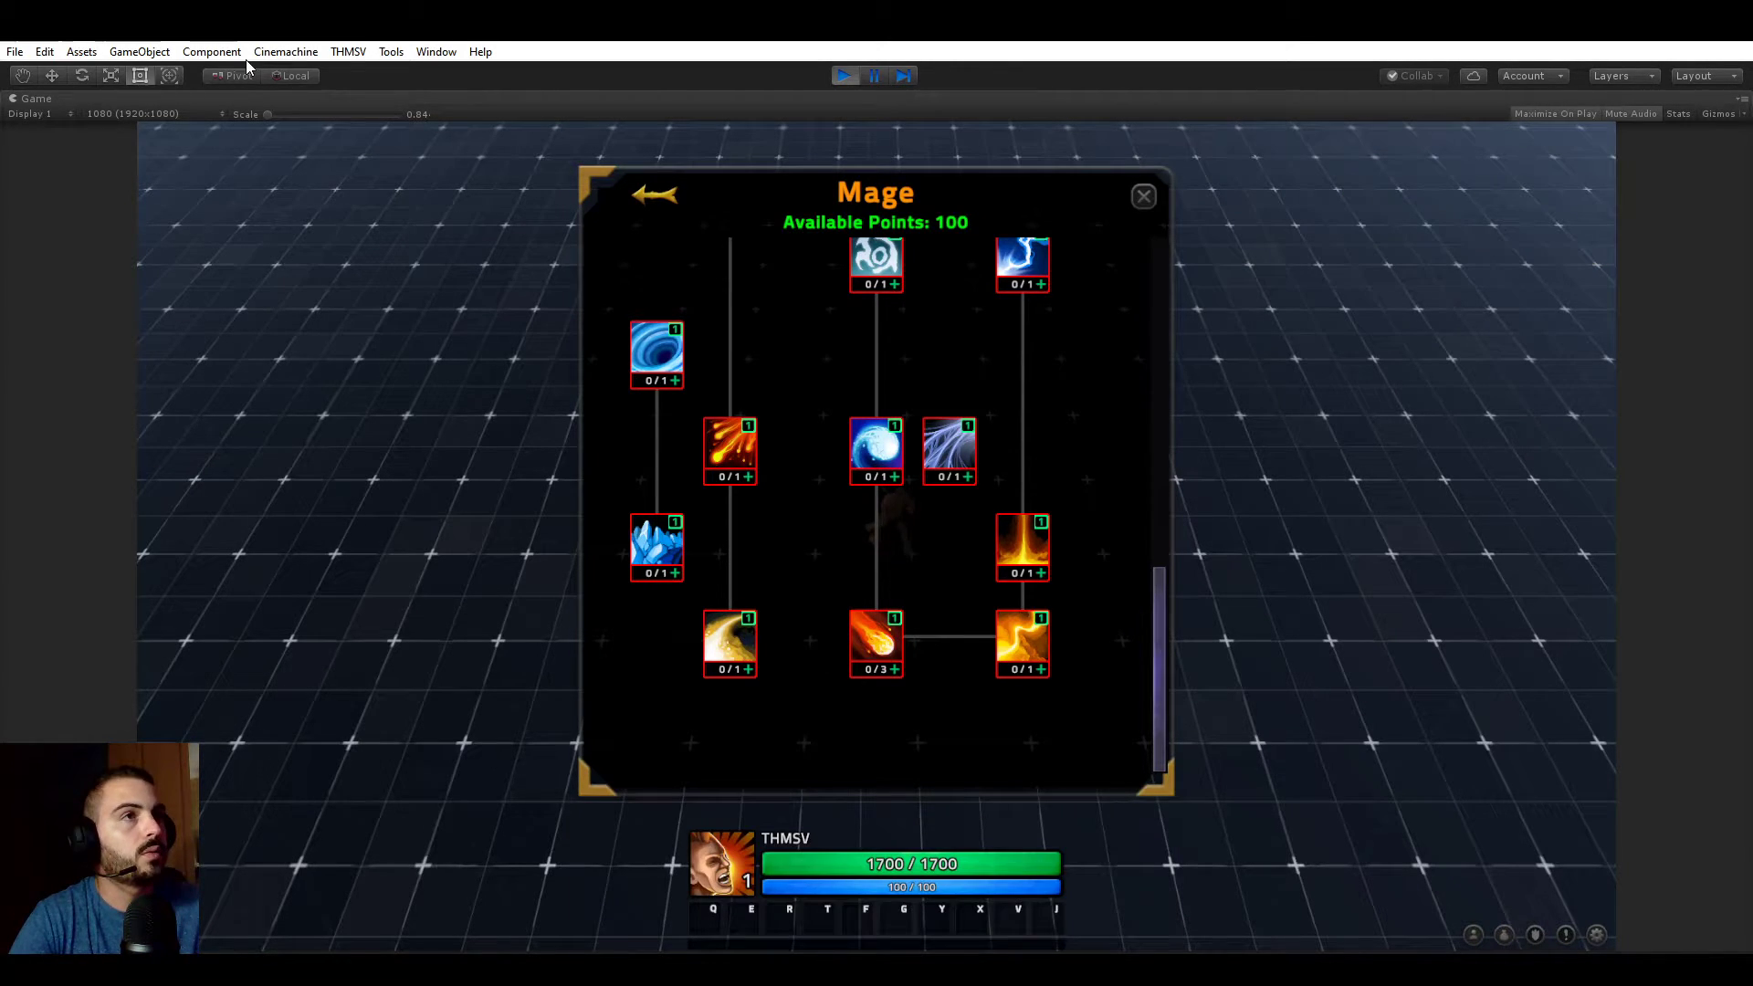
# - Open the Mage combat tree in the RPG Builder editor
pyautogui.click(350, 52)
pyautogui.click(375, 69)
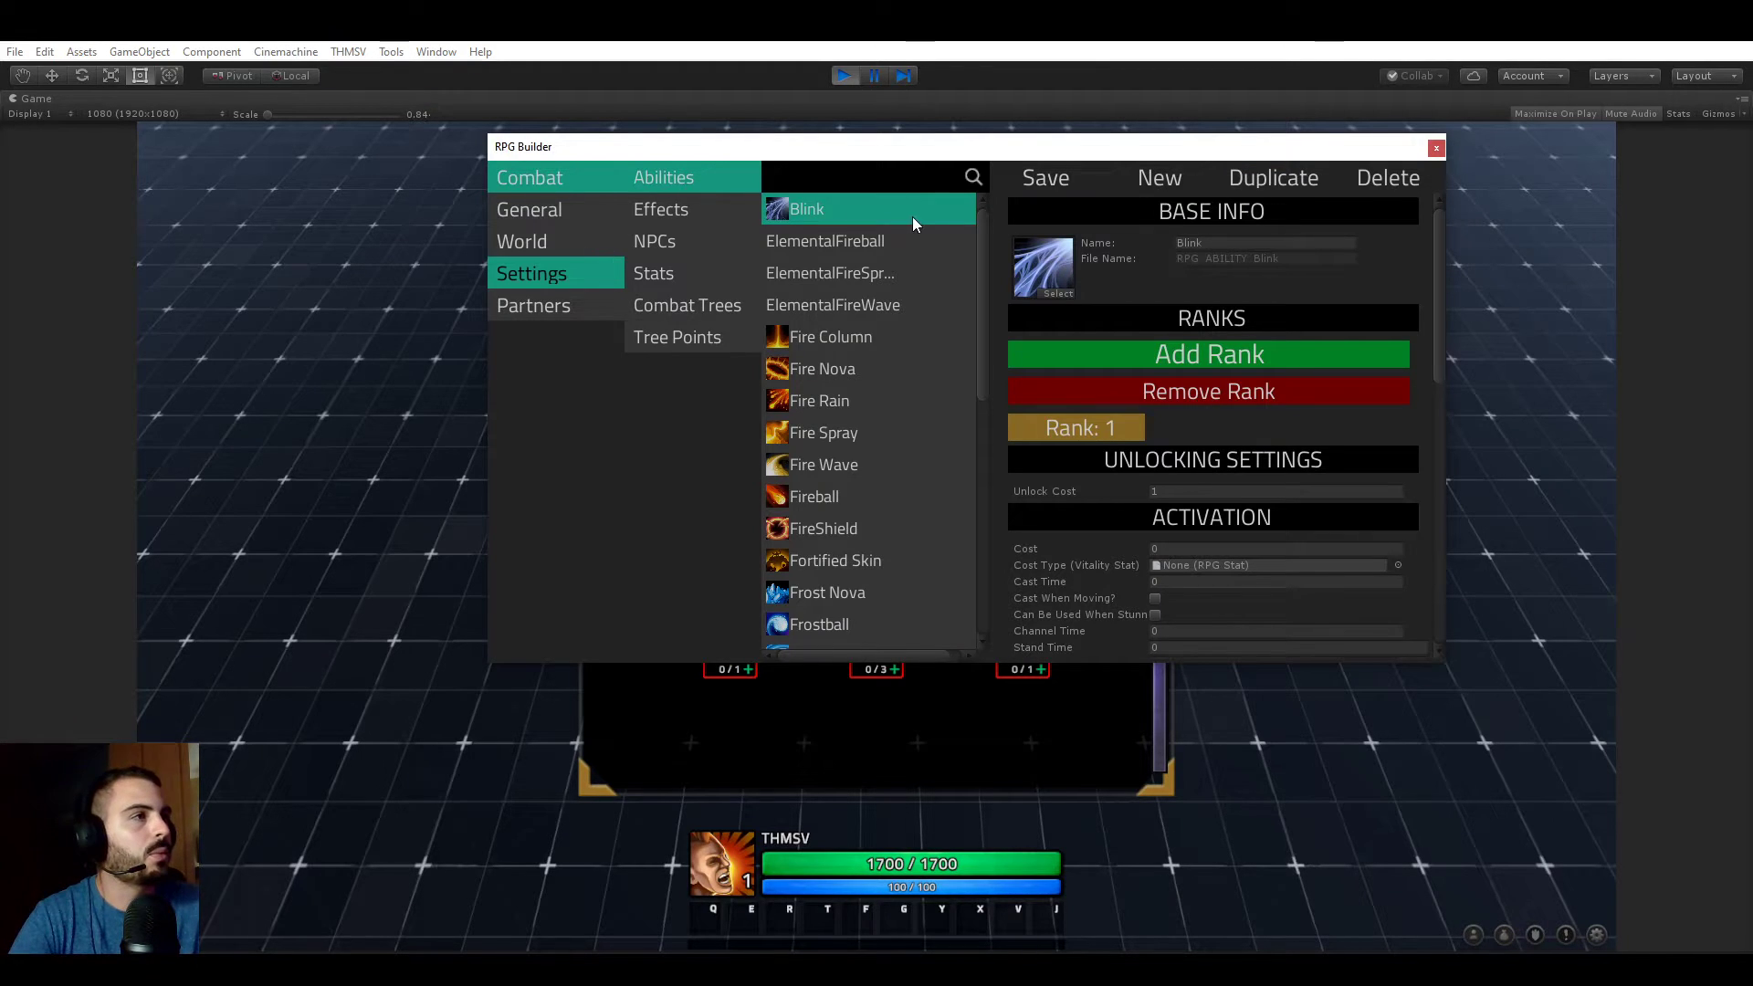
pyautogui.click(677, 219)
pyautogui.click(711, 310)
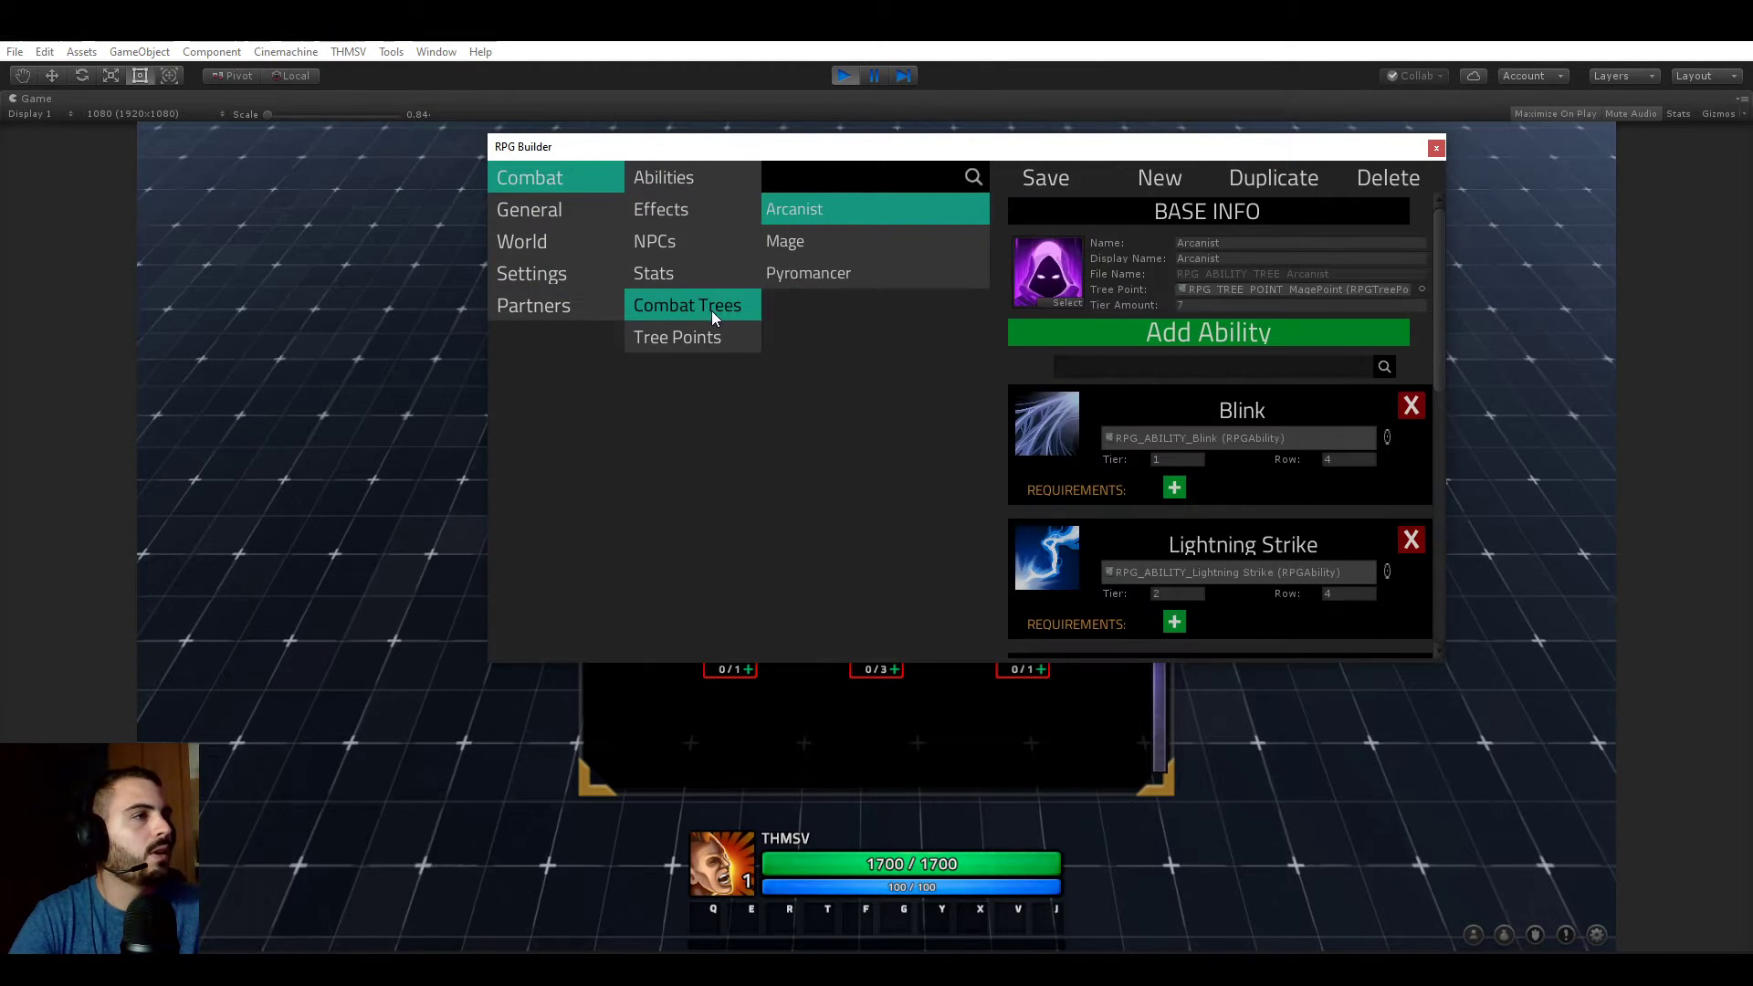
pyautogui.click(862, 234)
pyautogui.moveTo(777, 154); pyautogui.dragTo(602, 117)
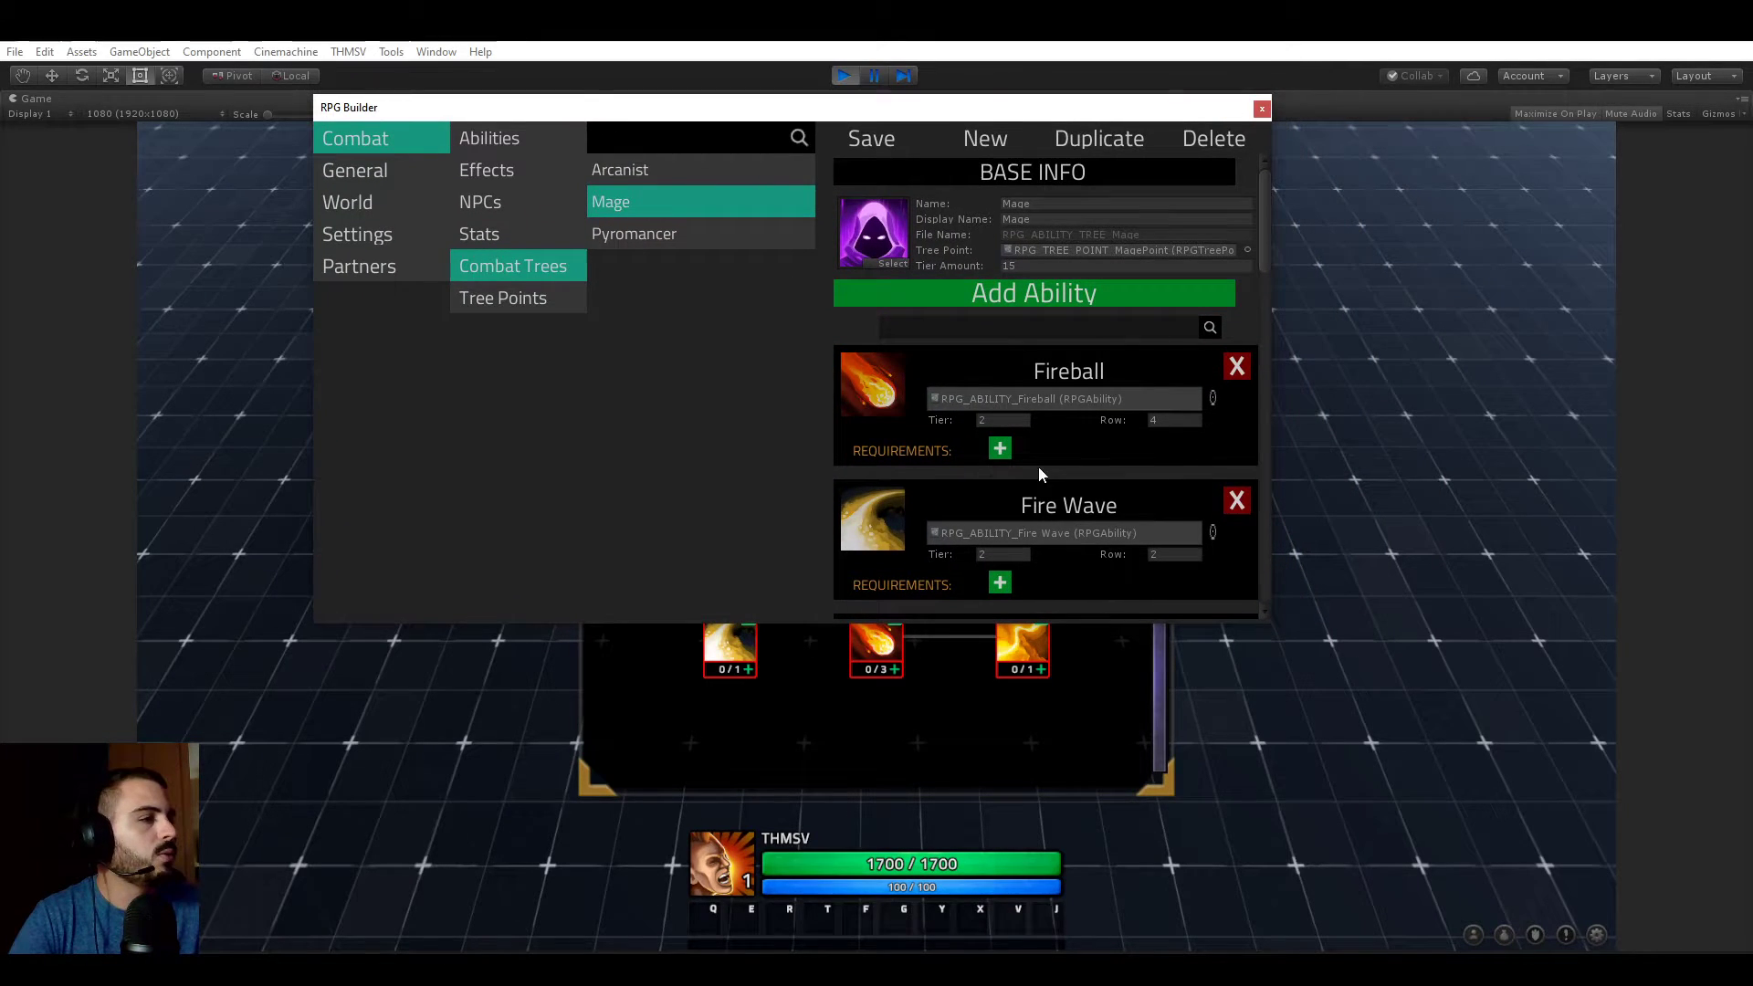
pyautogui.moveTo(781, 114); pyautogui.dragTo(771, 73)
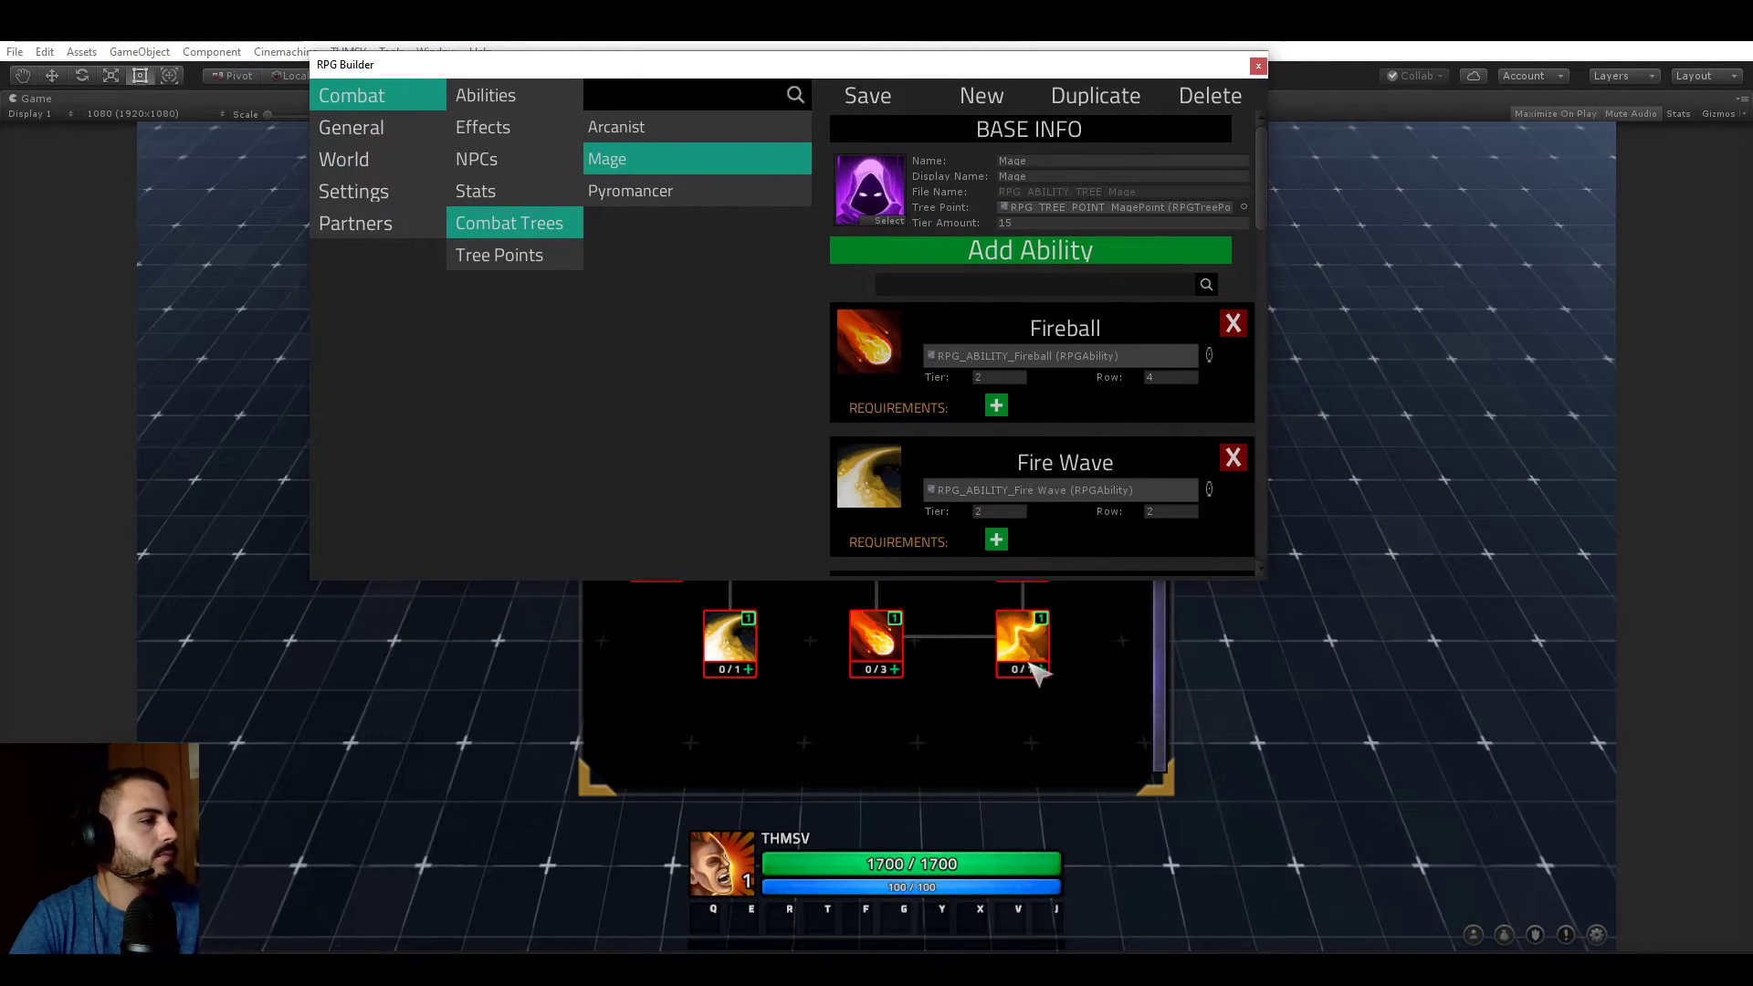
# - Delete Fire Spray's Fireball requirement, then close the editor and reopen the Mage tree
pyautogui.click(1112, 647)
pyautogui.moveTo(1031, 650)
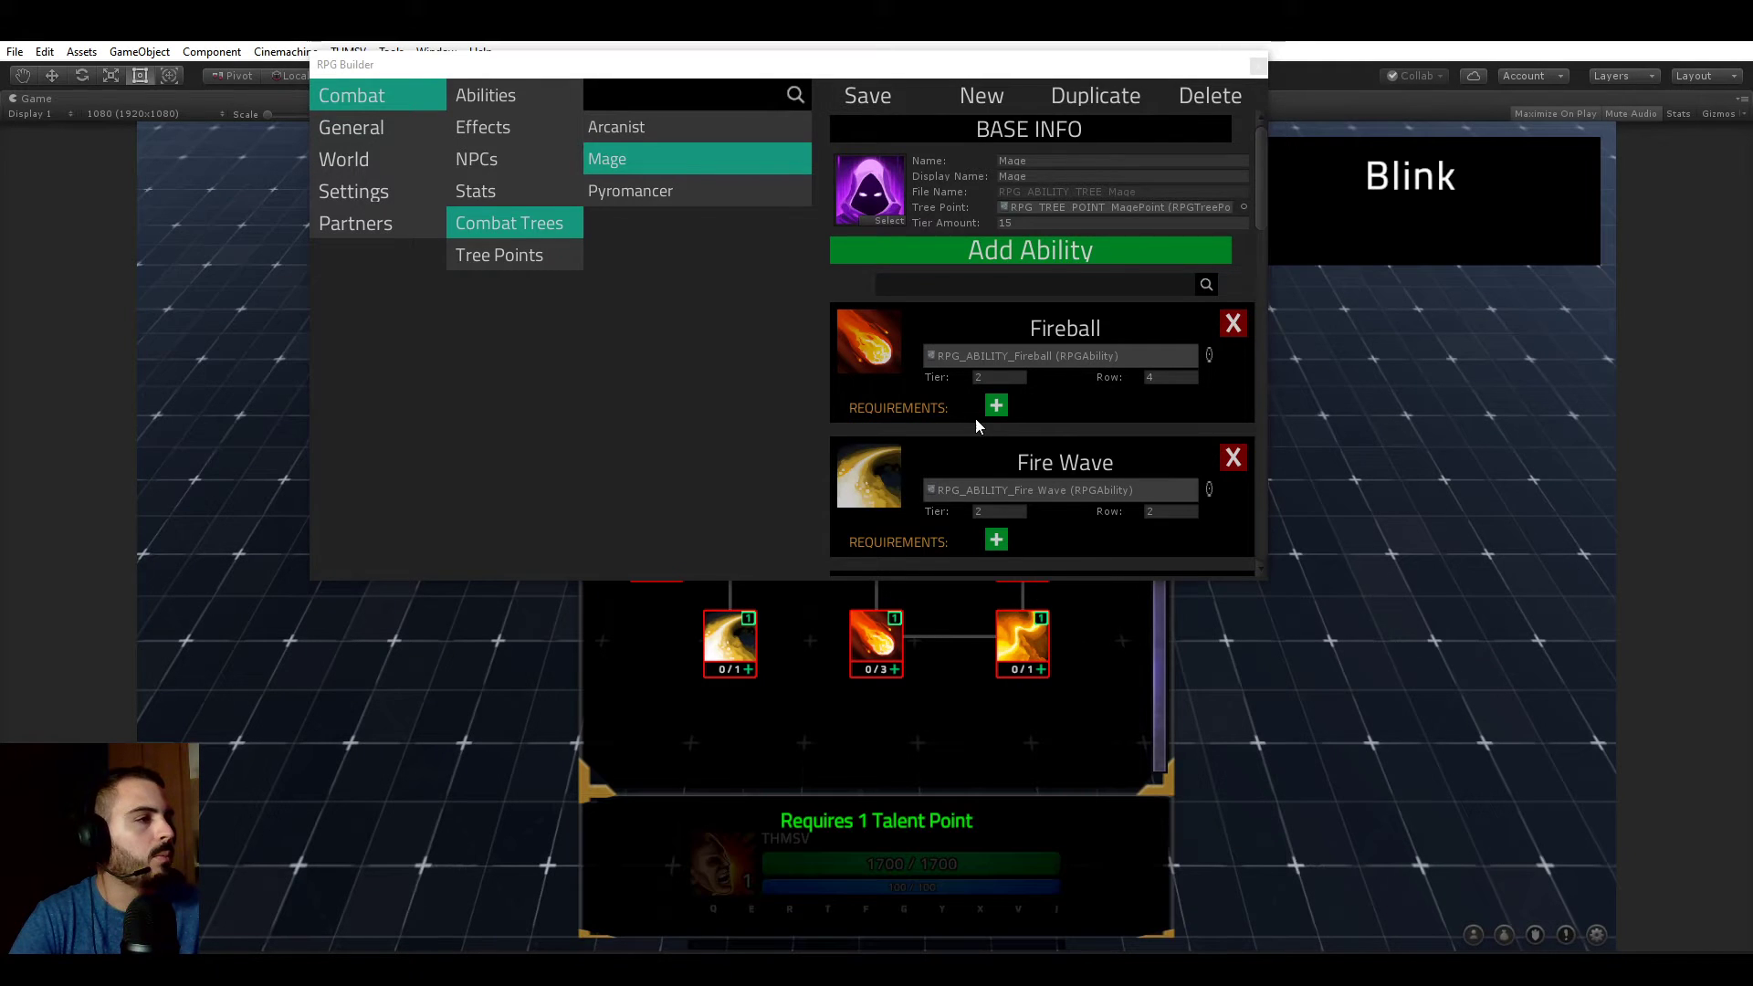
pyautogui.scroll(-8, 975, 419)
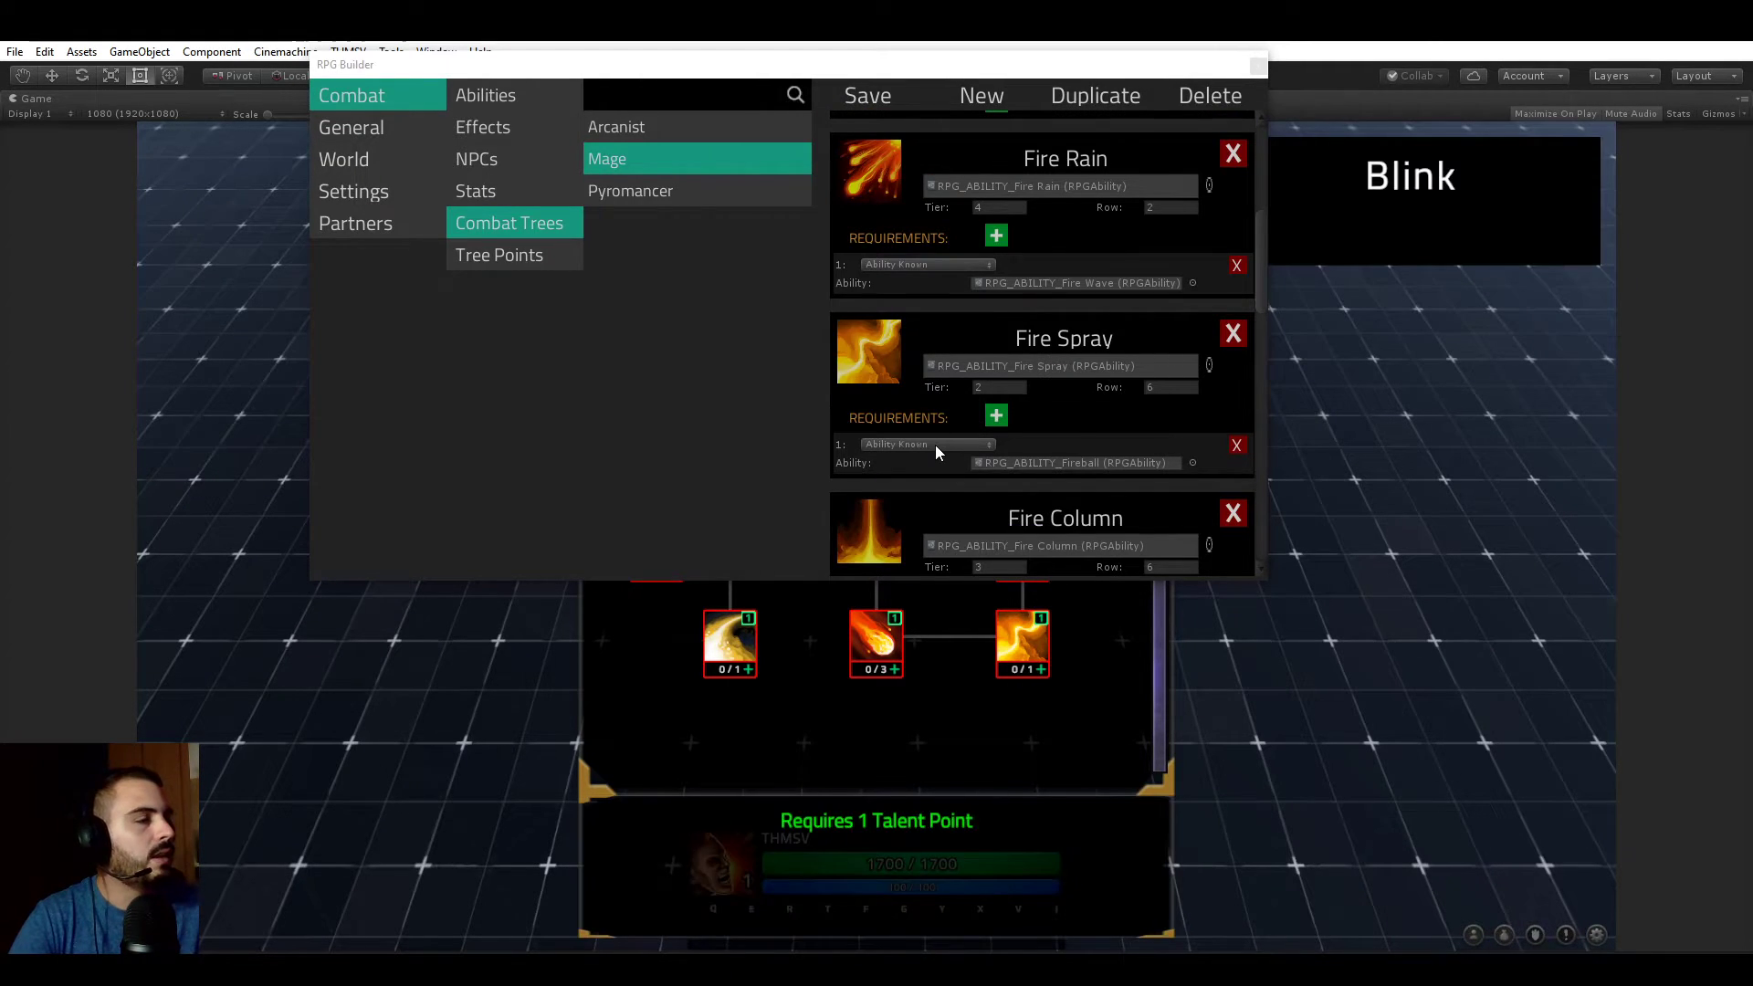
pyautogui.click(1237, 446)
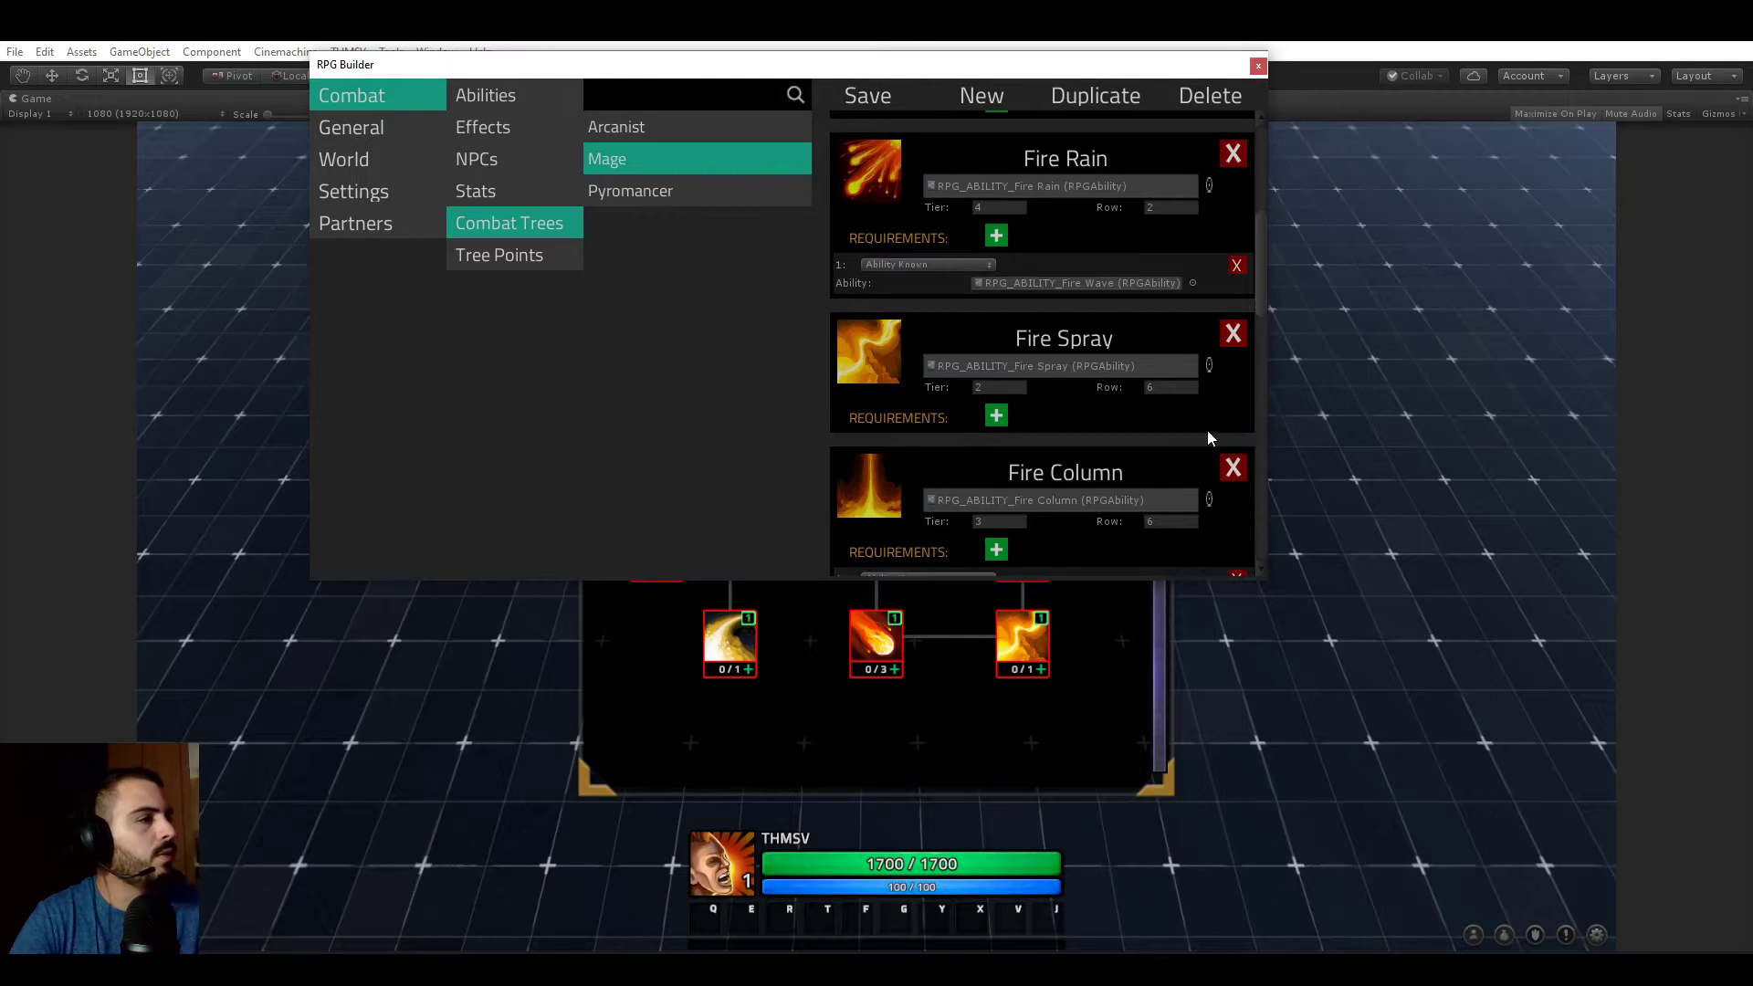
pyautogui.click(1254, 63)
pyautogui.click(656, 195)
pyautogui.click(410, 265)
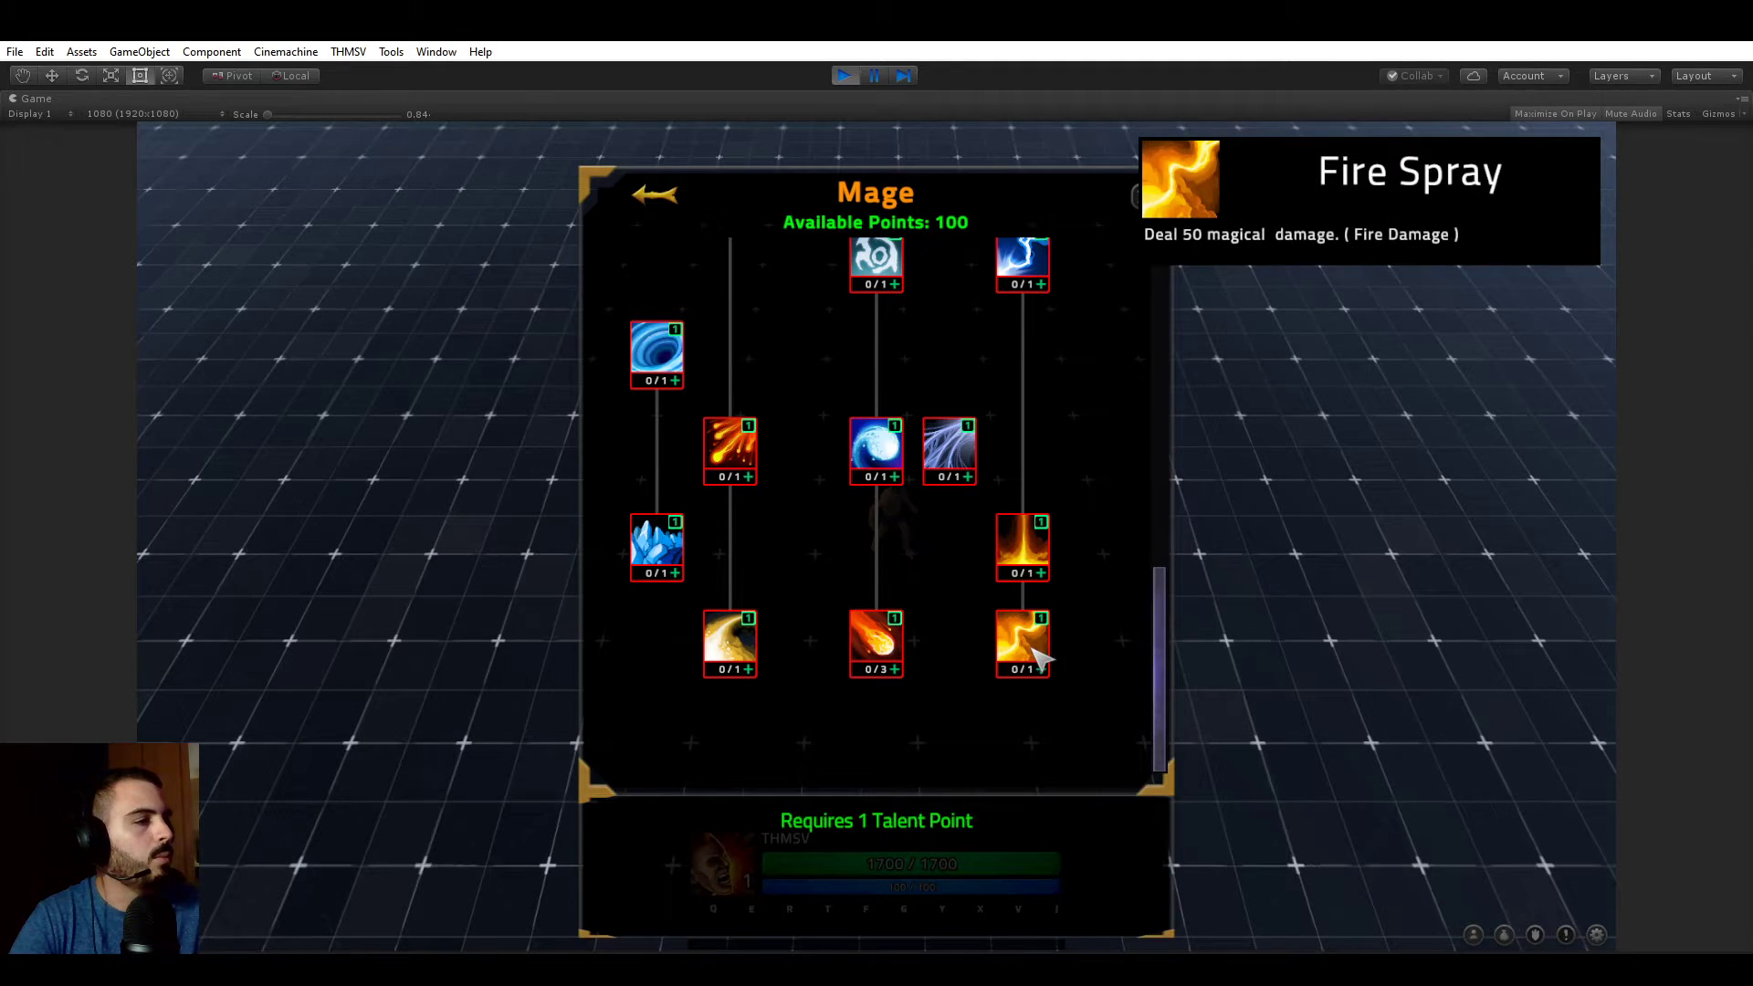
# - Open the Mage combat tree in the RPG Builder editor
pyautogui.click(348, 51)
pyautogui.click(371, 70)
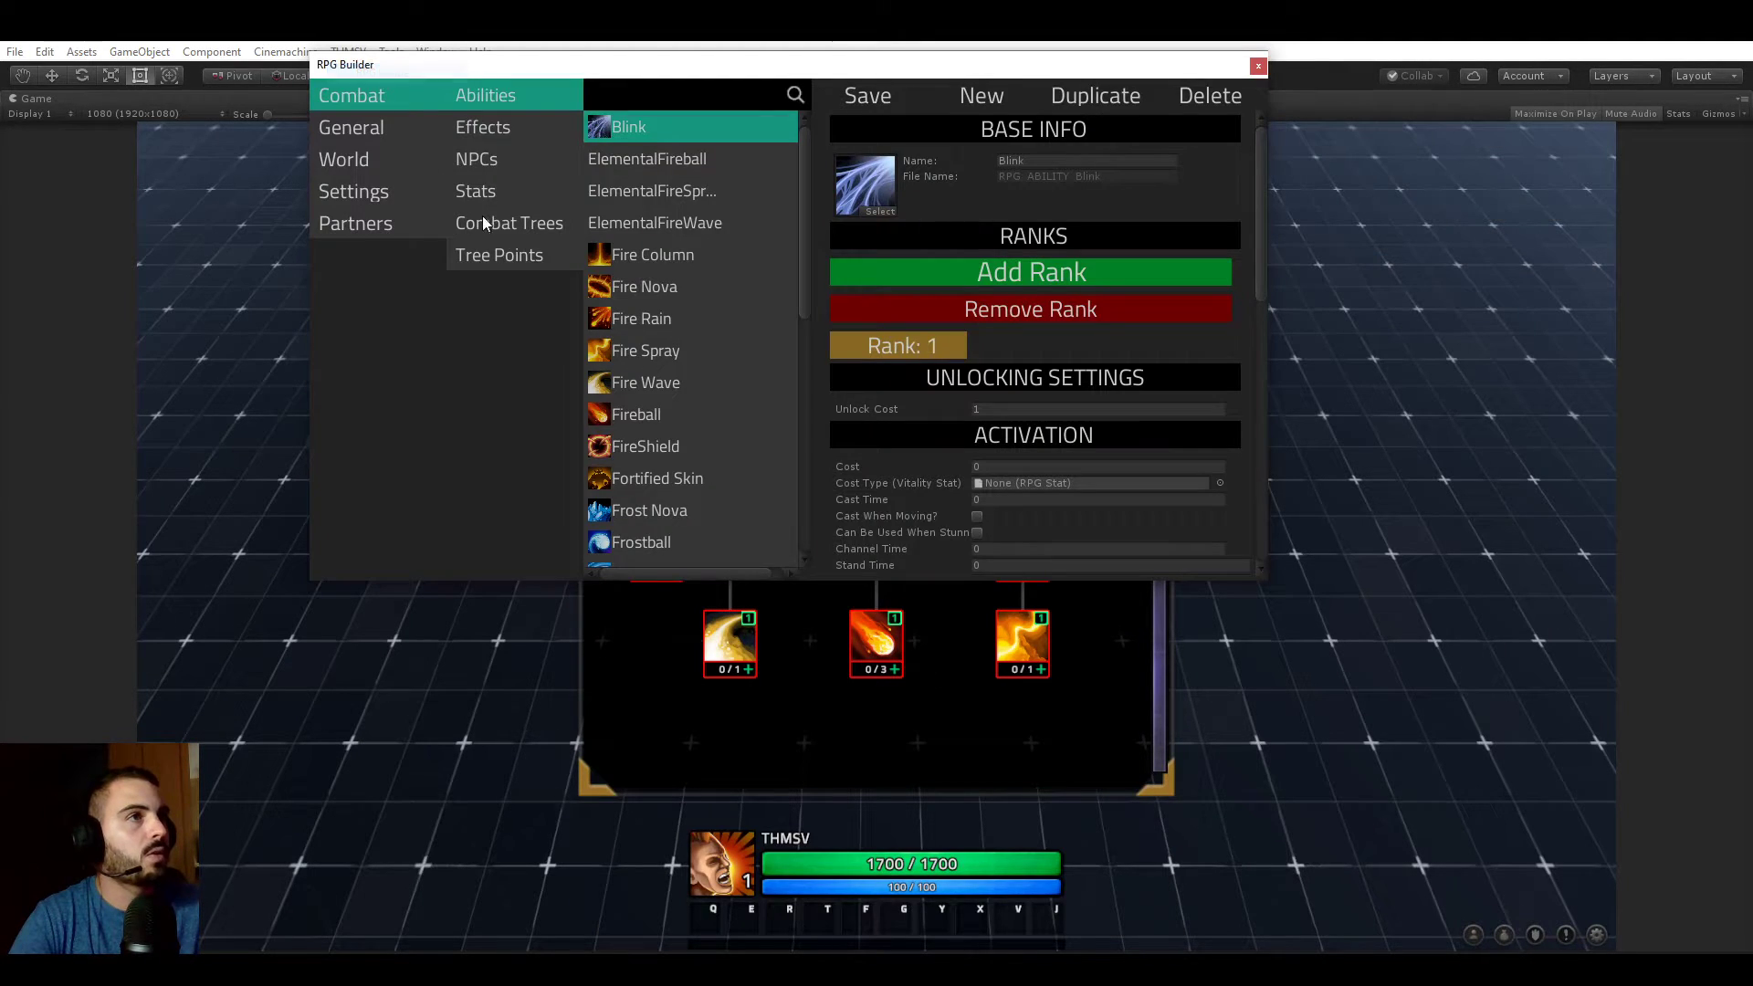
pyautogui.click(529, 219)
pyautogui.click(672, 164)
pyautogui.scroll(-8, 955, 309)
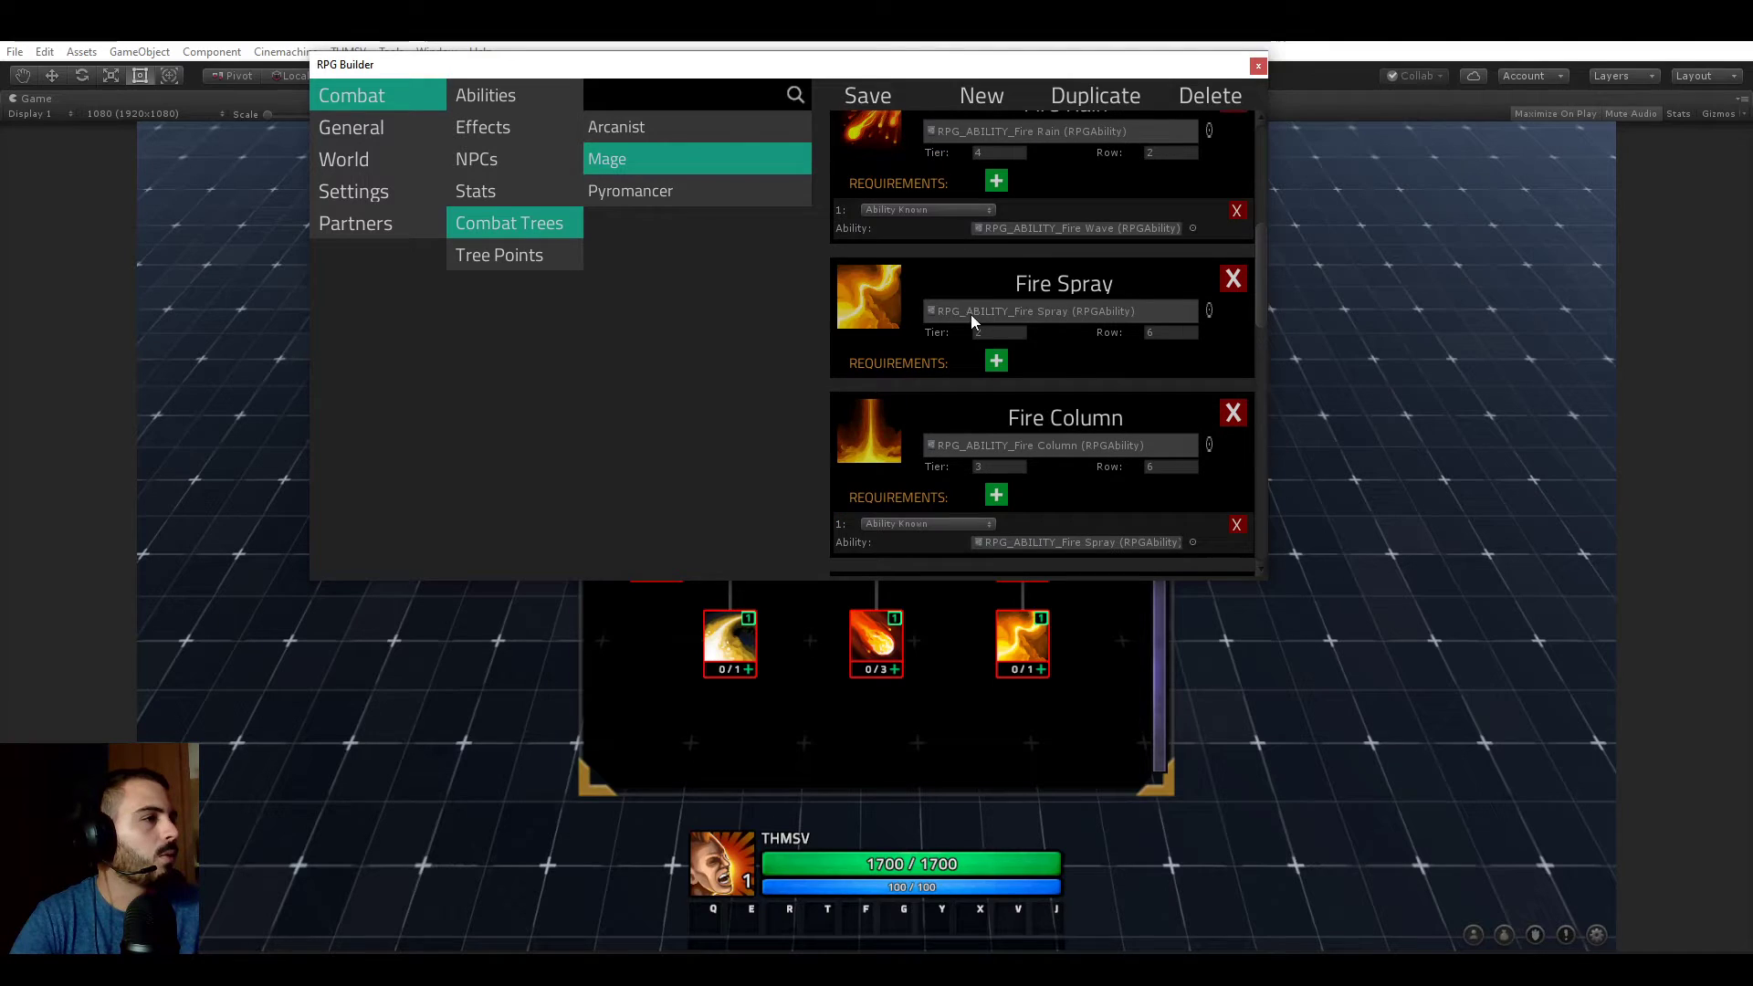
# - Give Fire Spray an Ability Known requirement for Fireball, save, and close the editor
pyautogui.click(996, 361)
pyautogui.click(907, 390)
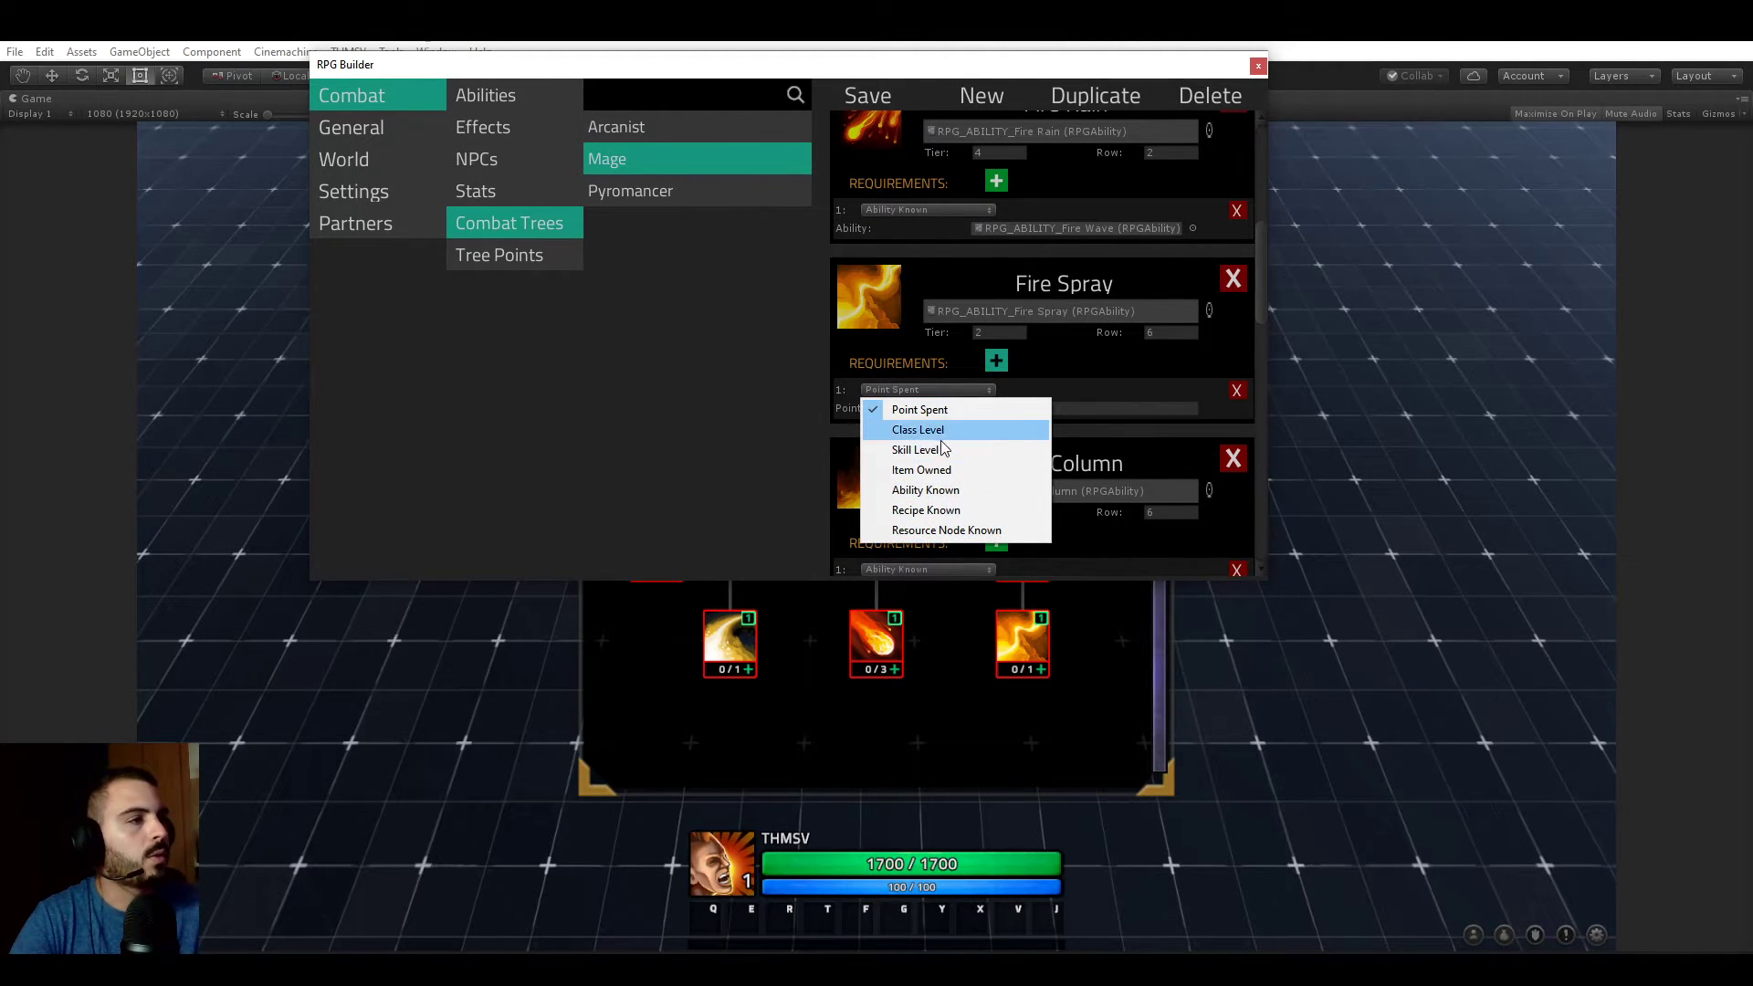
pyautogui.click(940, 491)
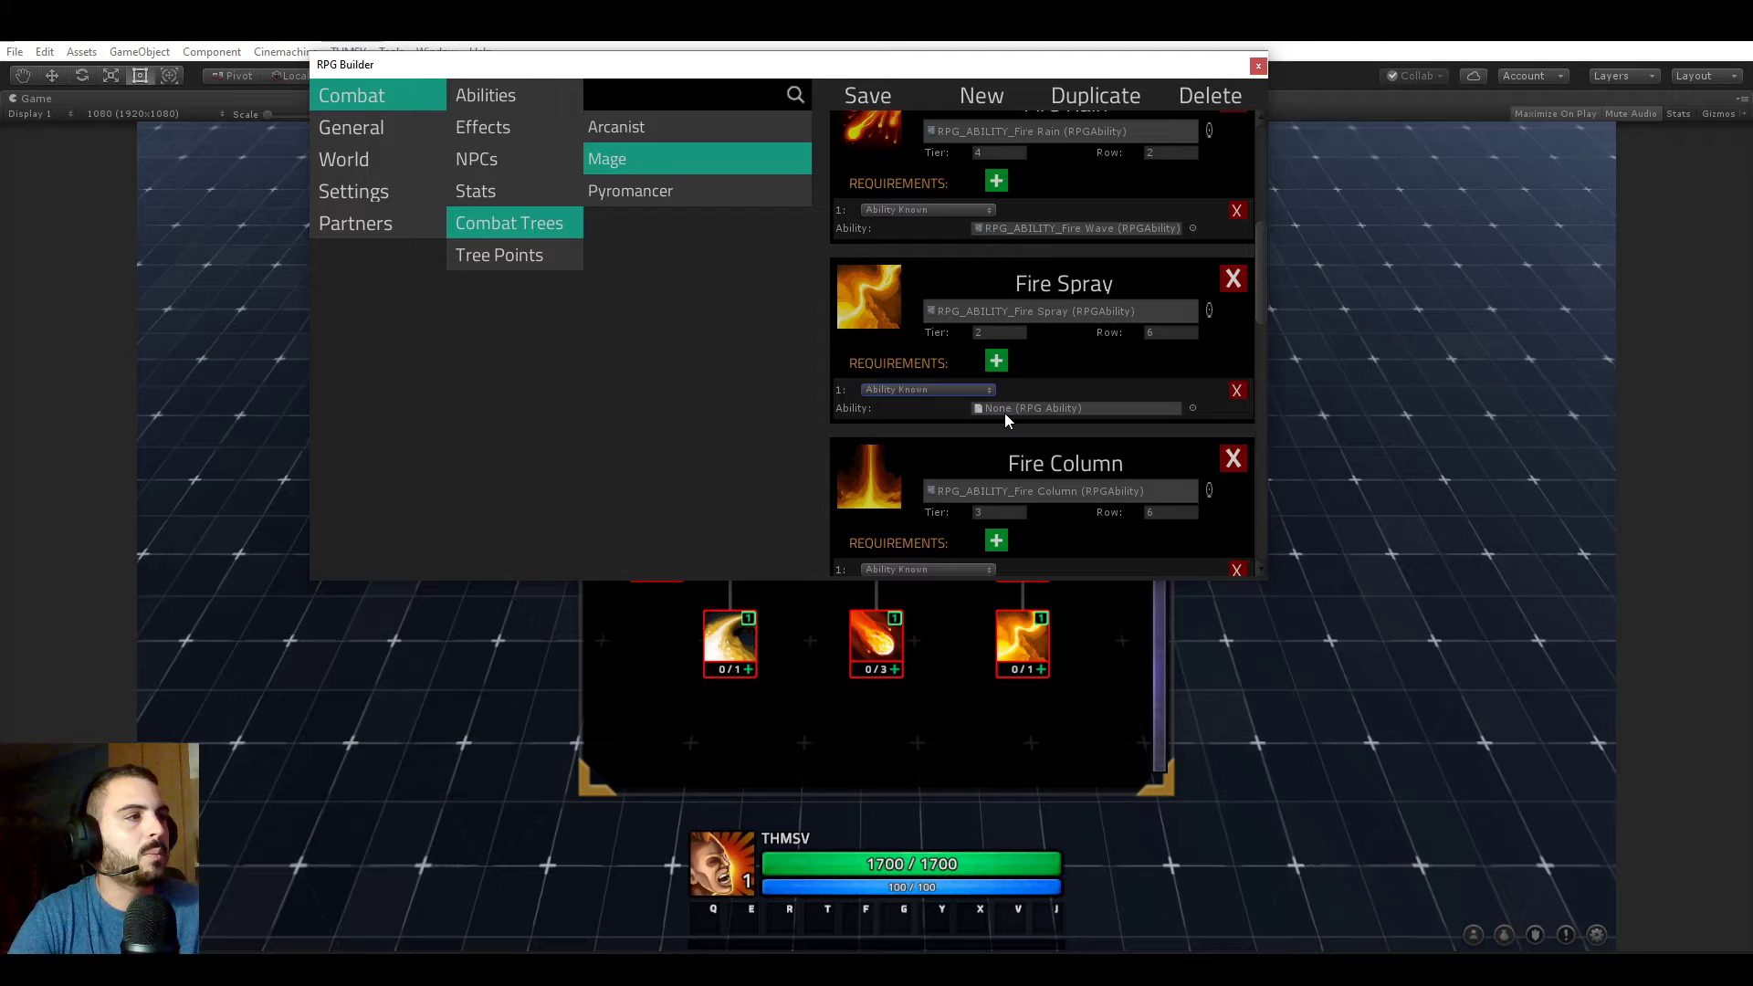
pyautogui.click(1091, 662)
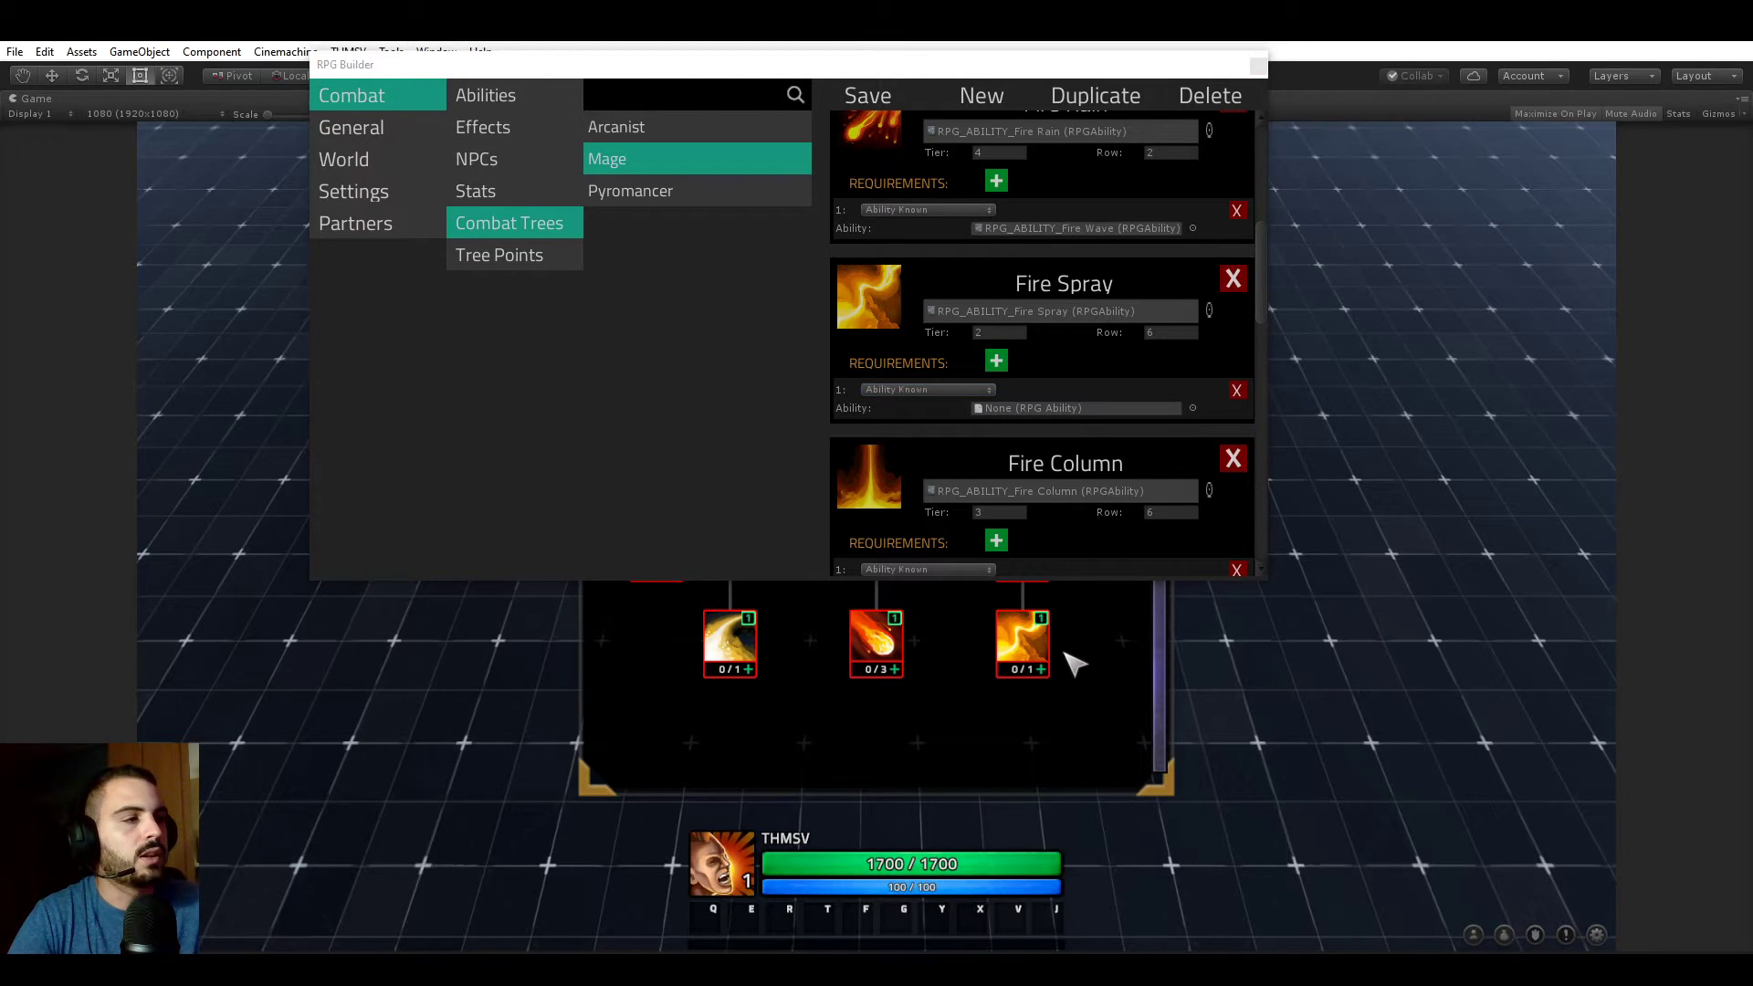
pyautogui.click(1192, 409)
pyautogui.doubleClick(860, 400)
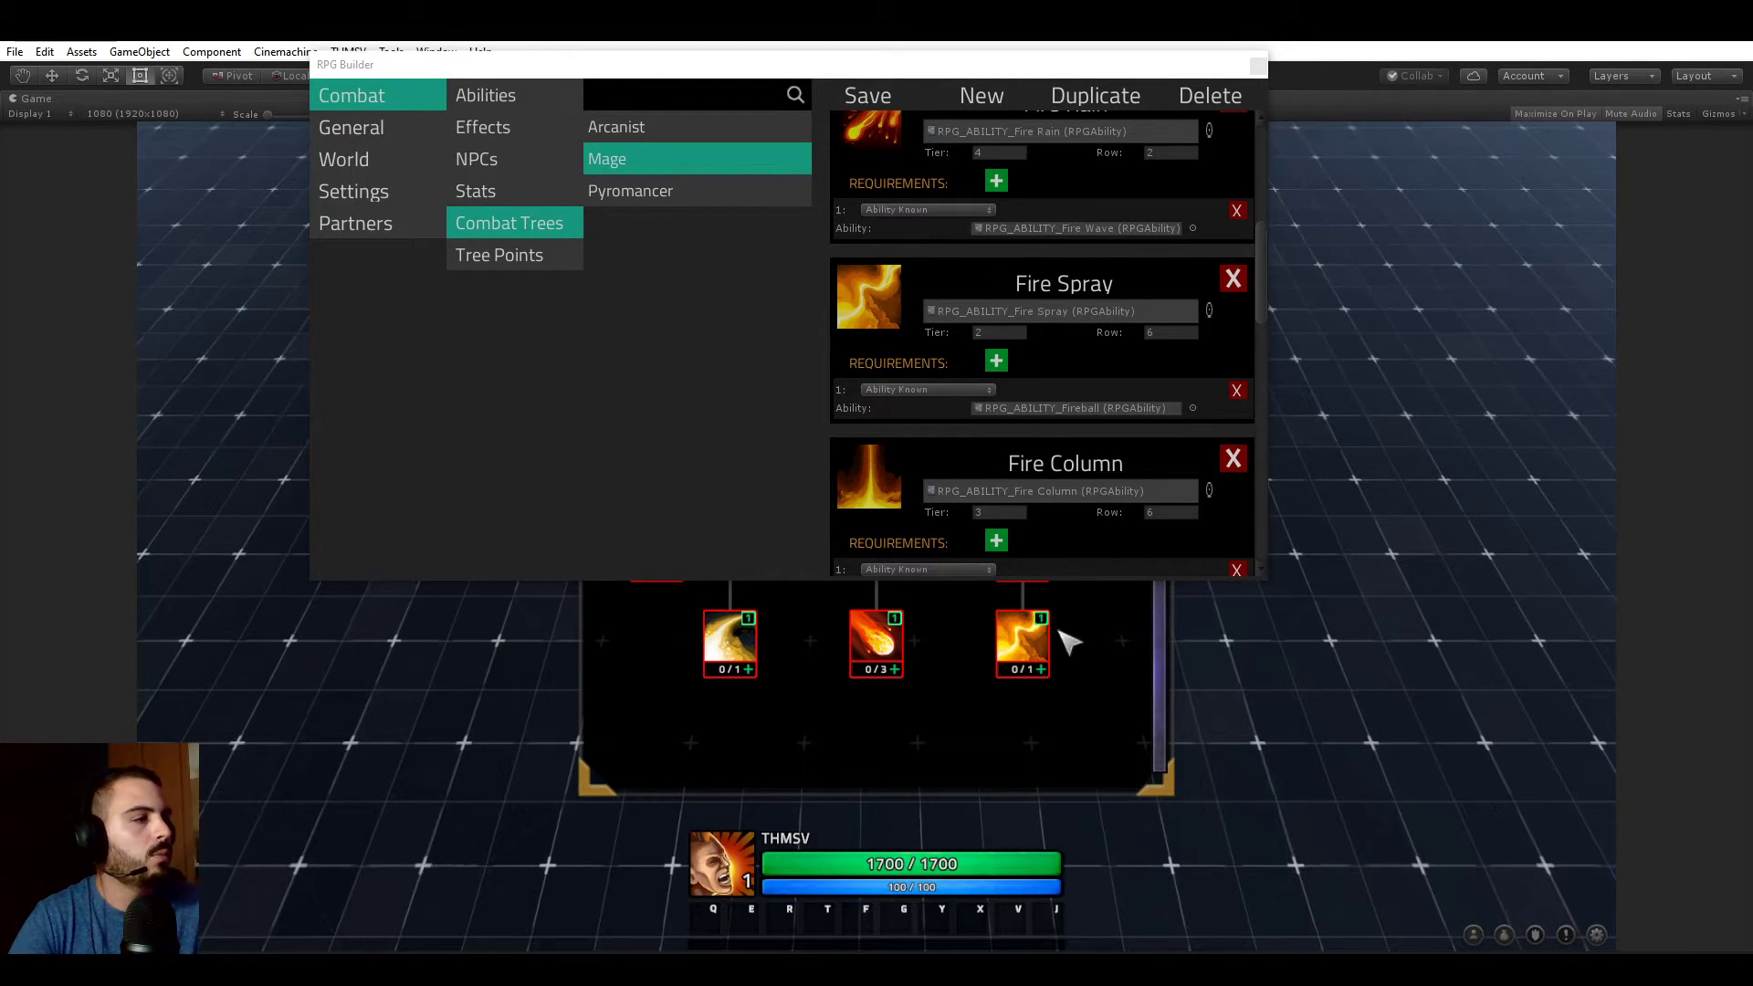
pyautogui.moveTo(1056, 639)
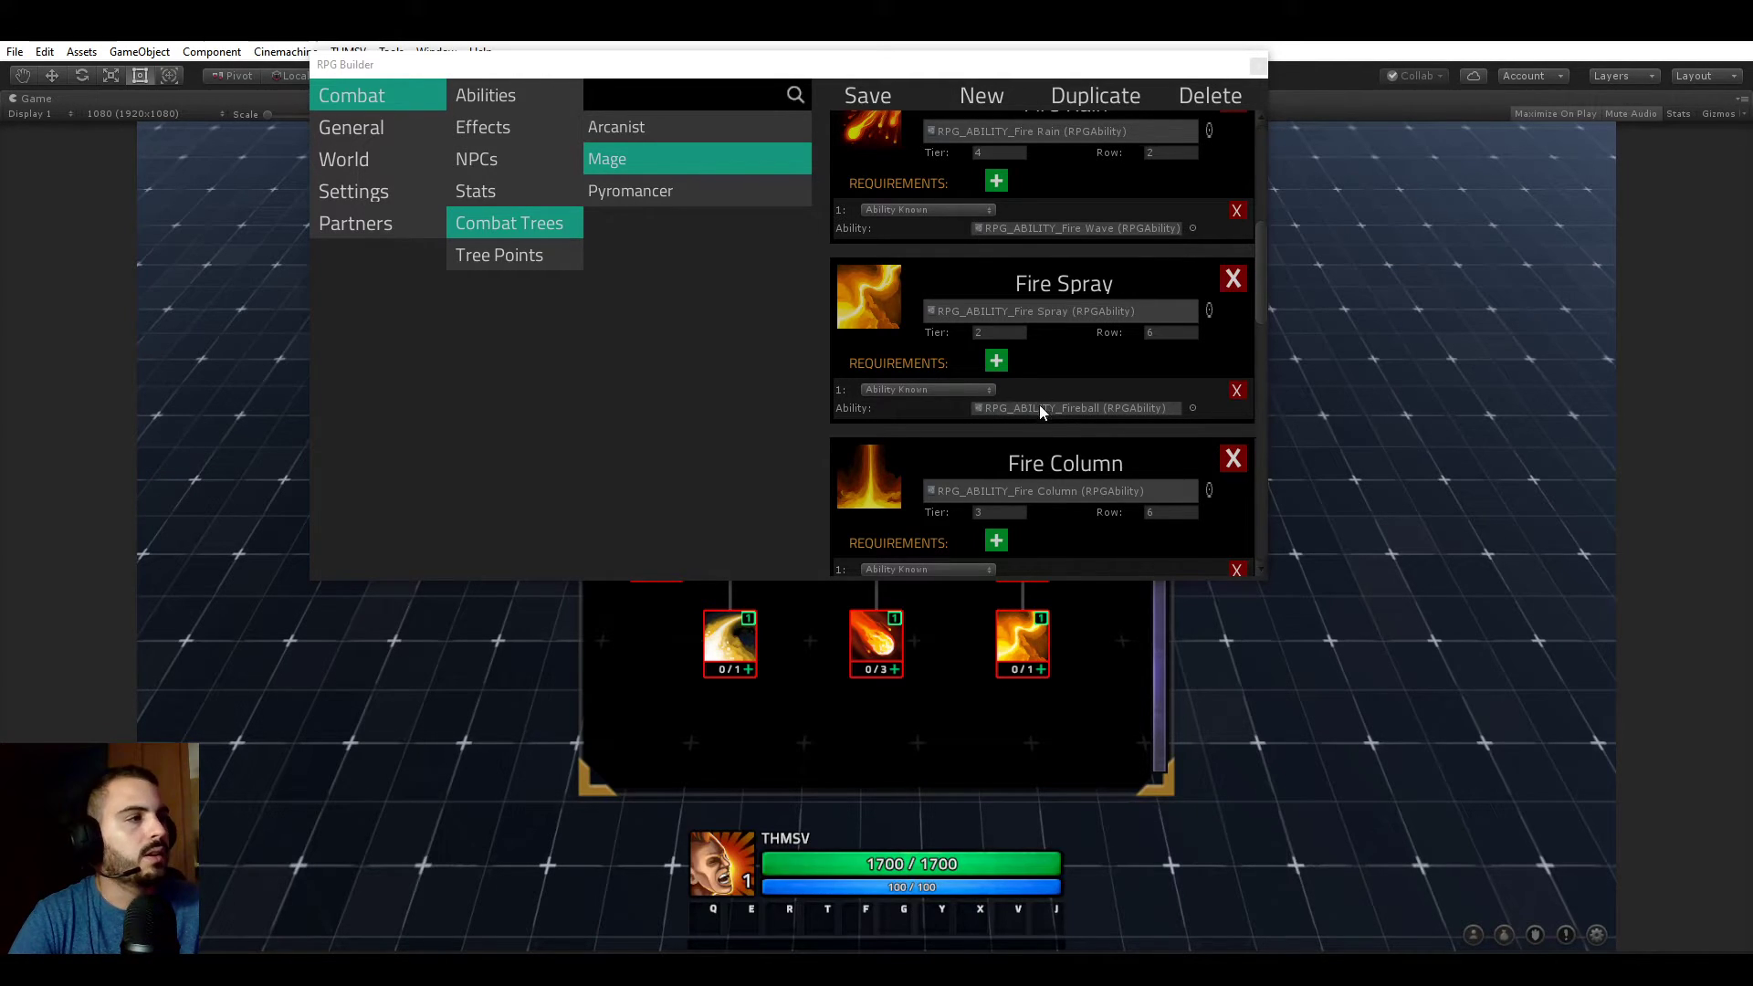
pyautogui.click(867, 96)
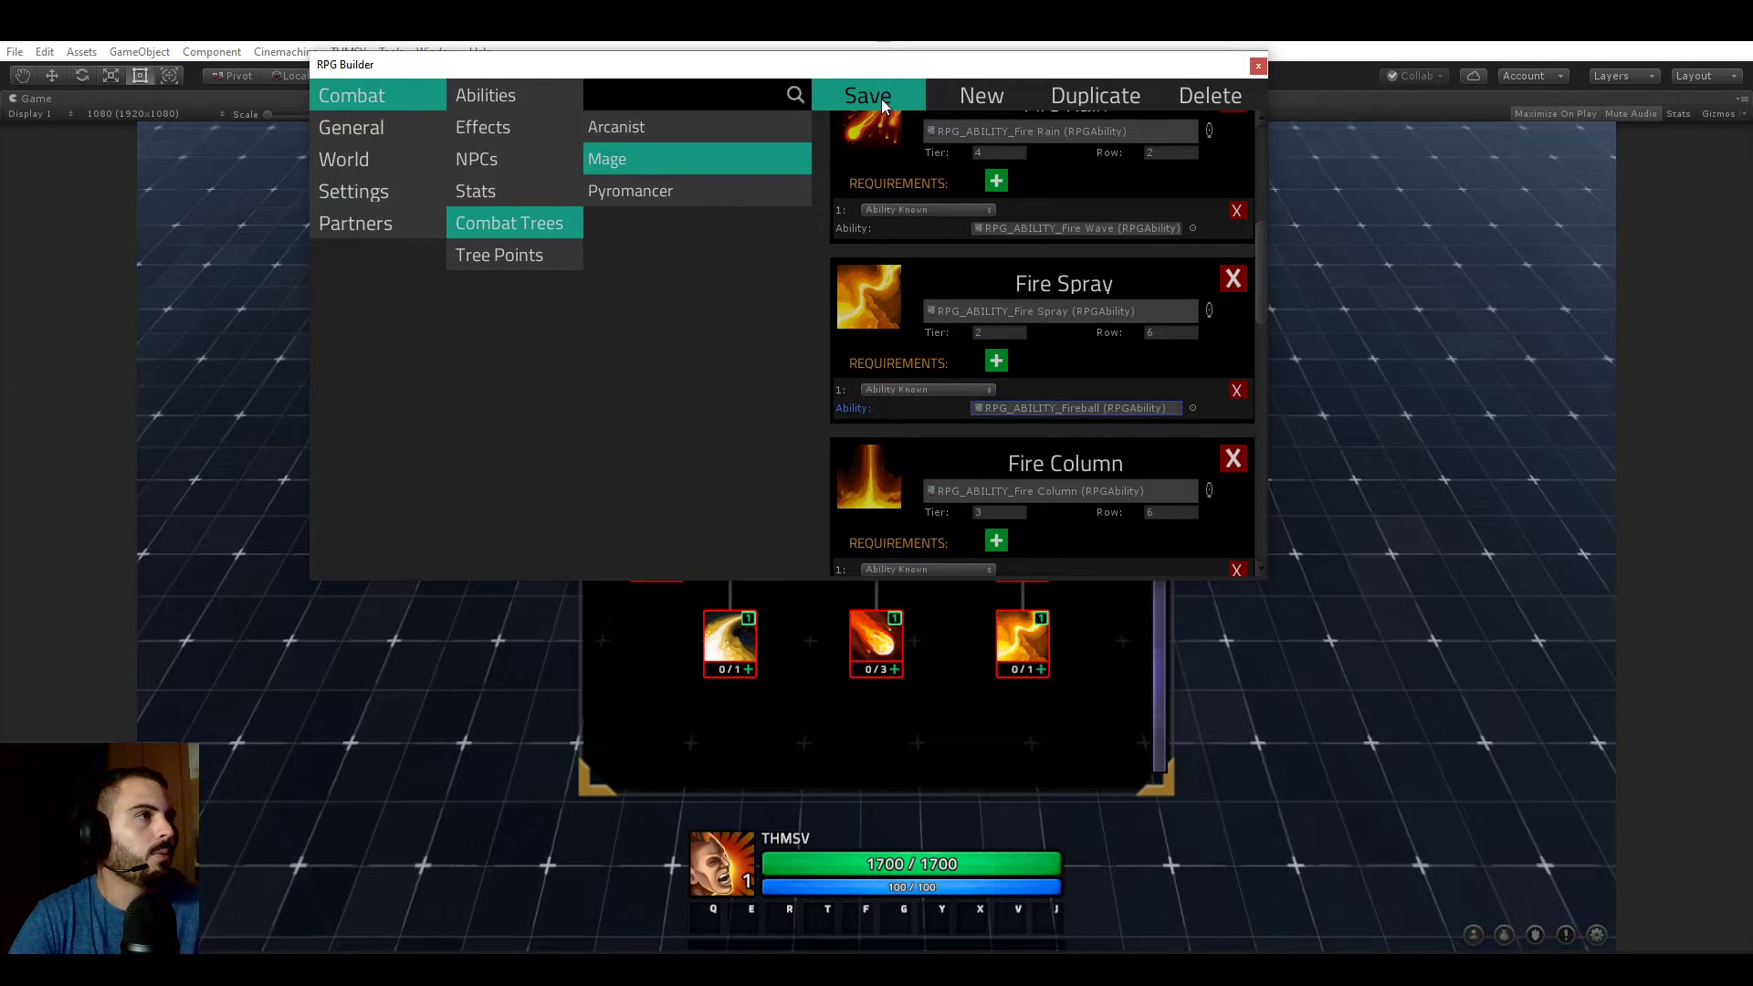
pyautogui.click(1258, 66)
pyautogui.click(654, 195)
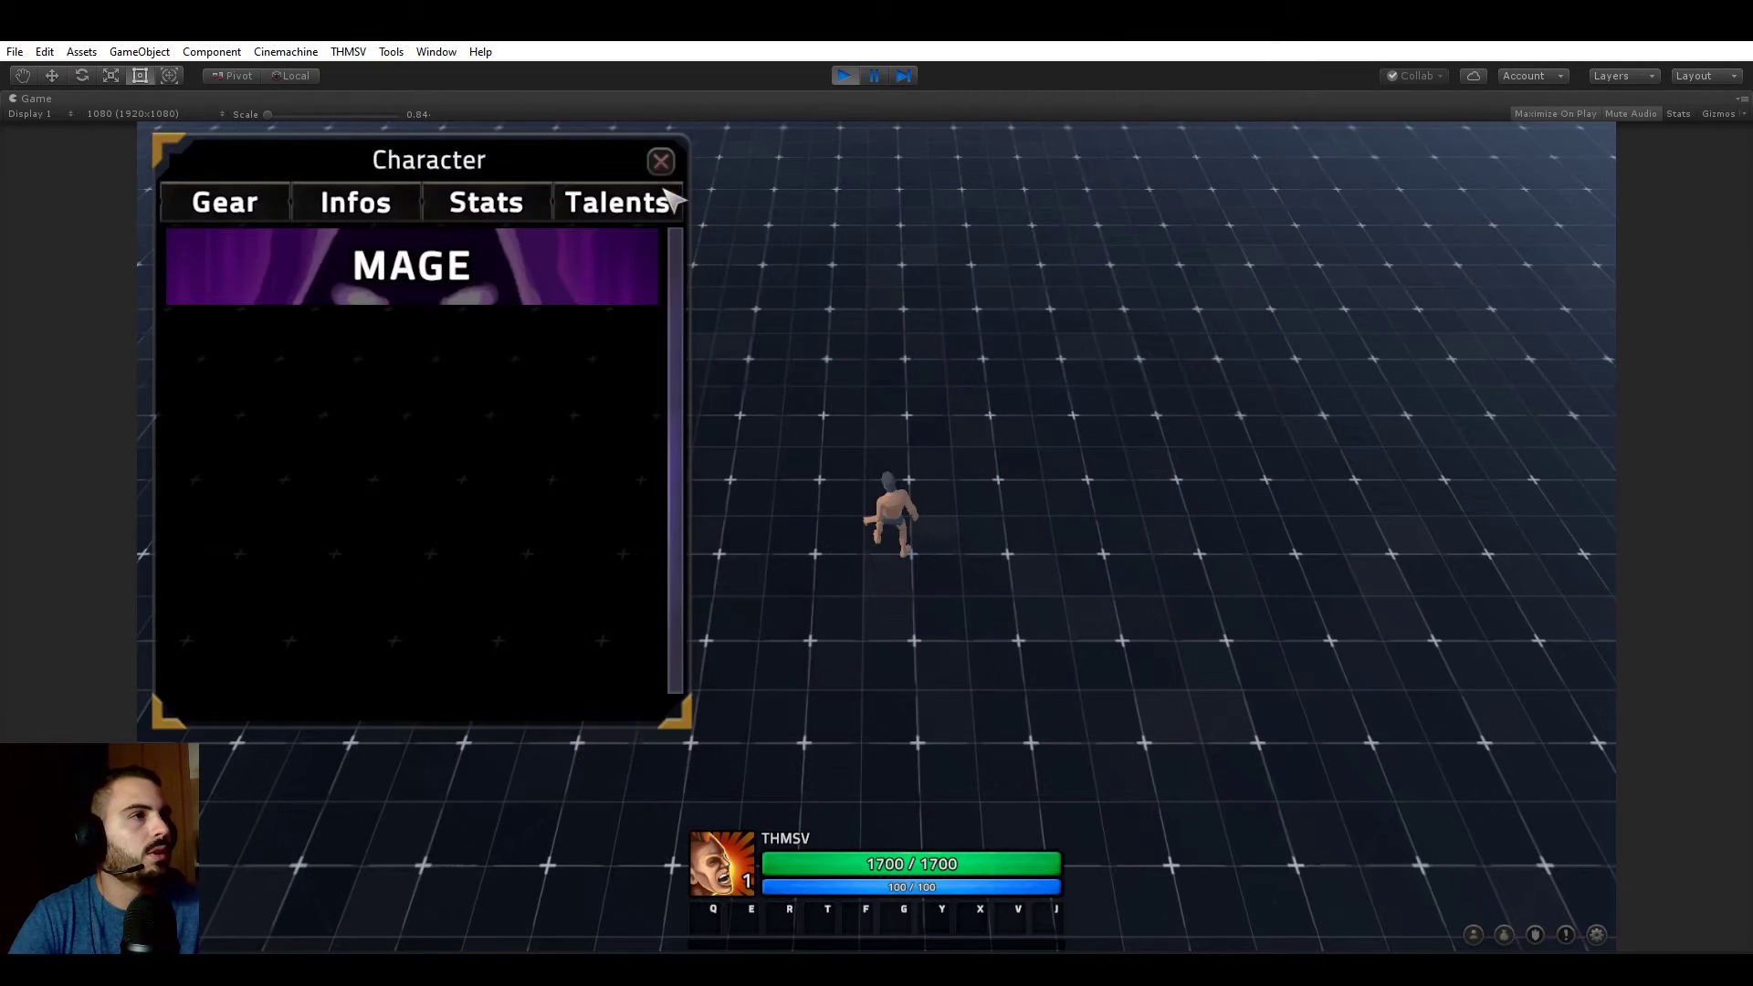
# - Reopen the Mage tree to check Fire Spray's Fireball requirement, then bring up the tools menu
pyautogui.click(442, 286)
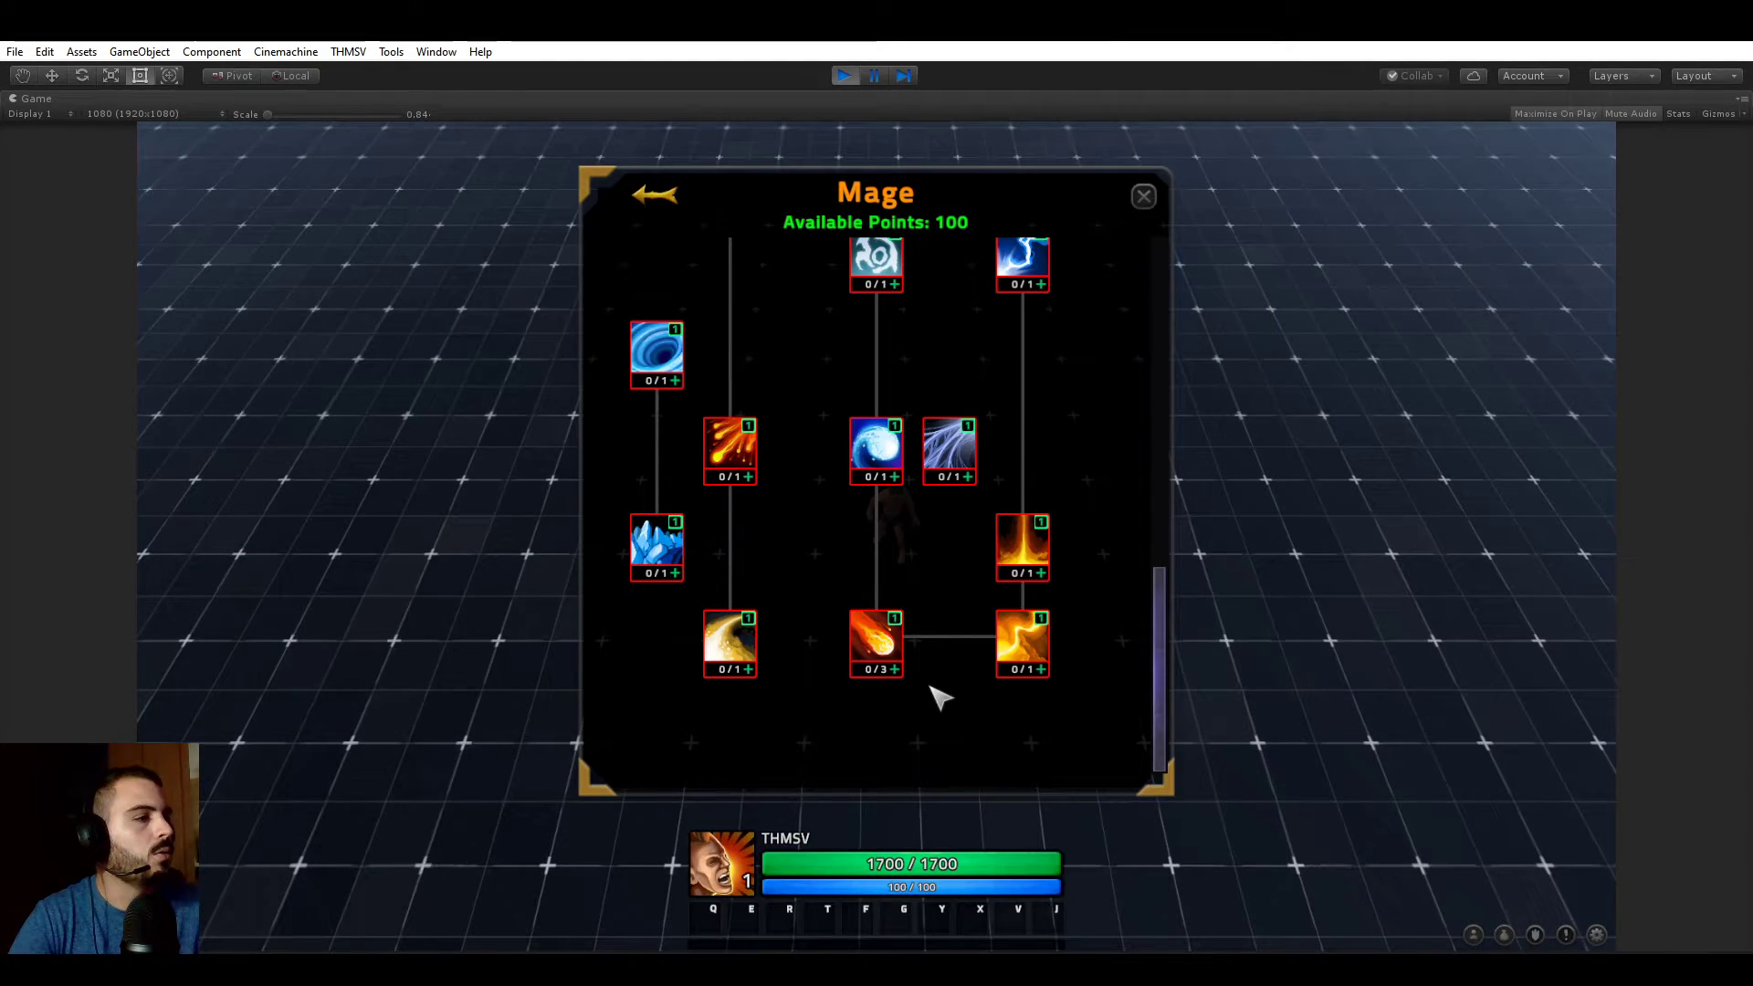
pyautogui.moveTo(888, 654)
pyautogui.moveTo(1051, 644)
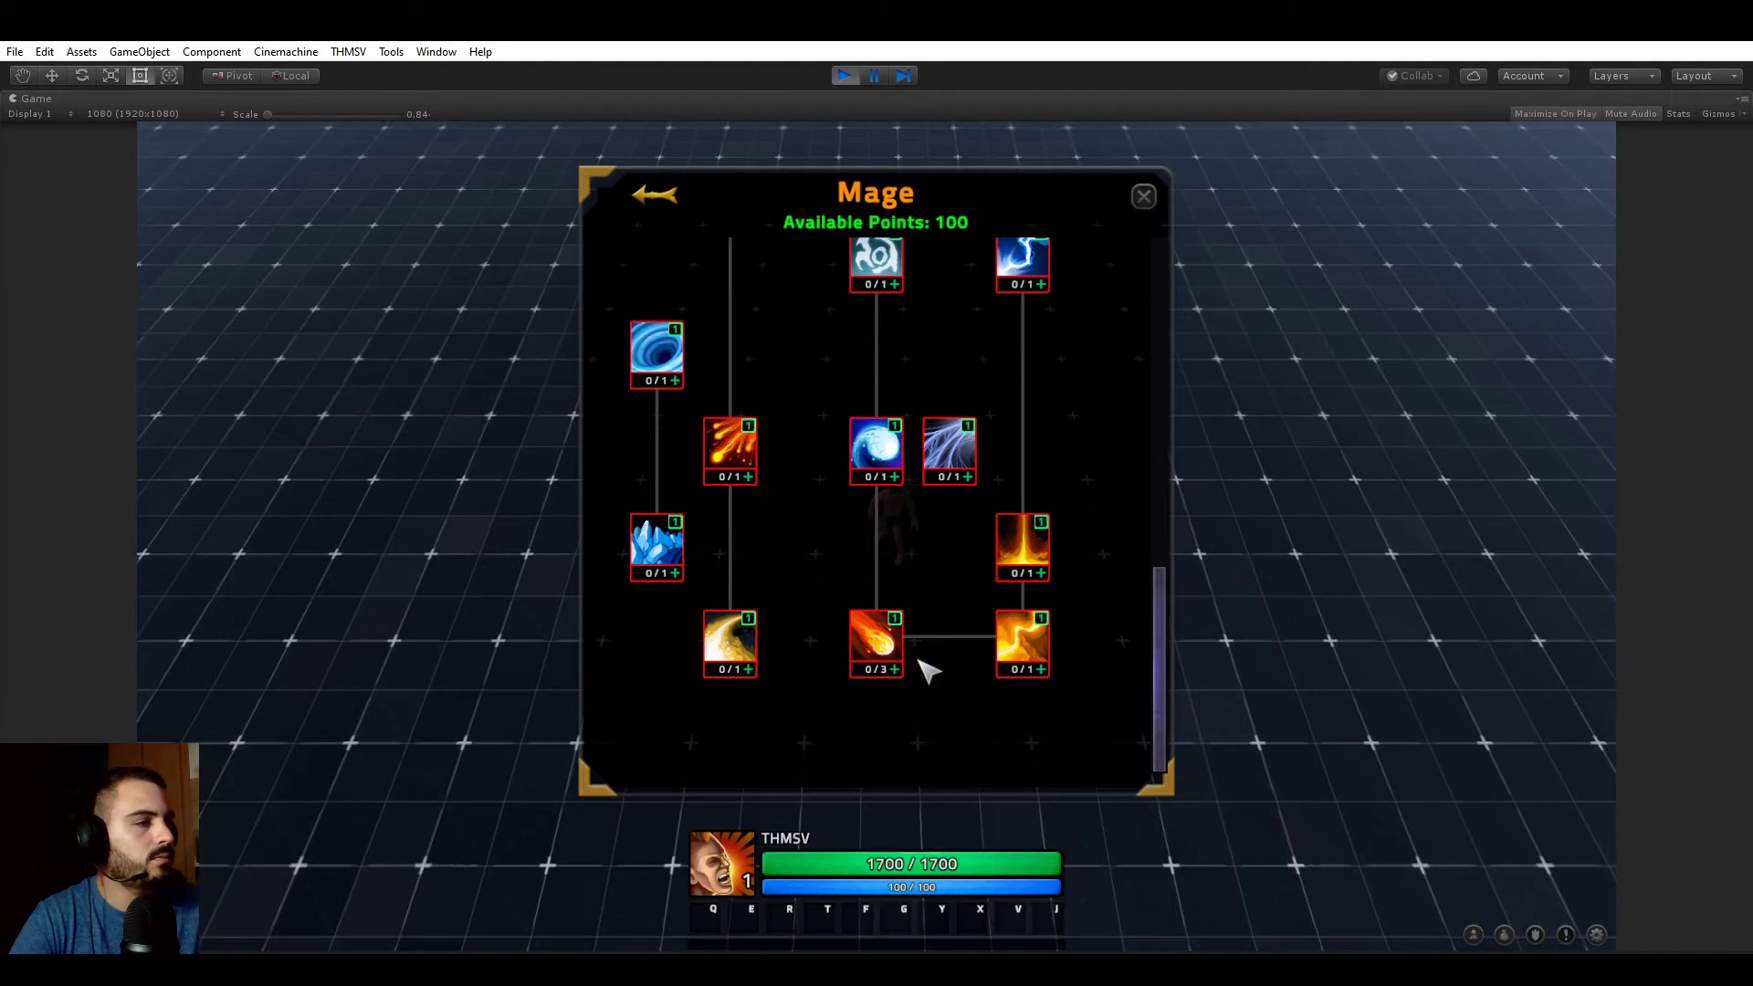
pyautogui.click(348, 51)
# - Set Fireball back to tier 1 in the Mage combat tree, save, and close RPG Builder
pyautogui.click(365, 67)
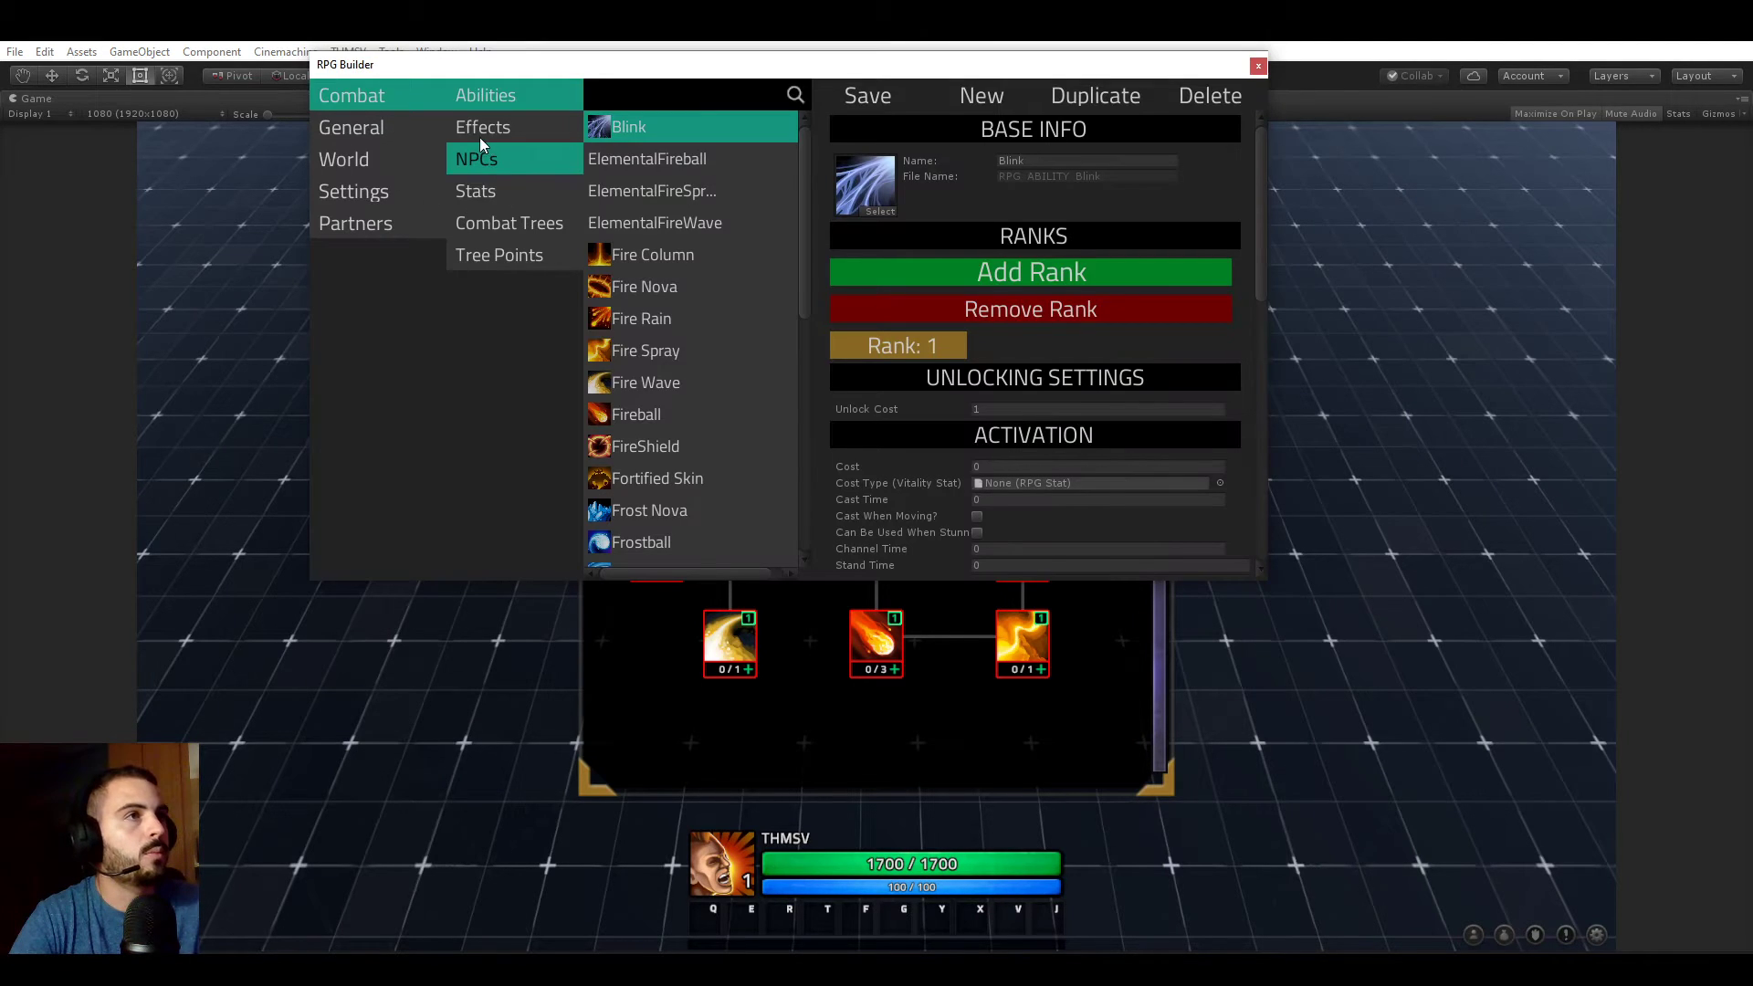
pyautogui.click(521, 225)
pyautogui.scroll(-3, 1005, 323)
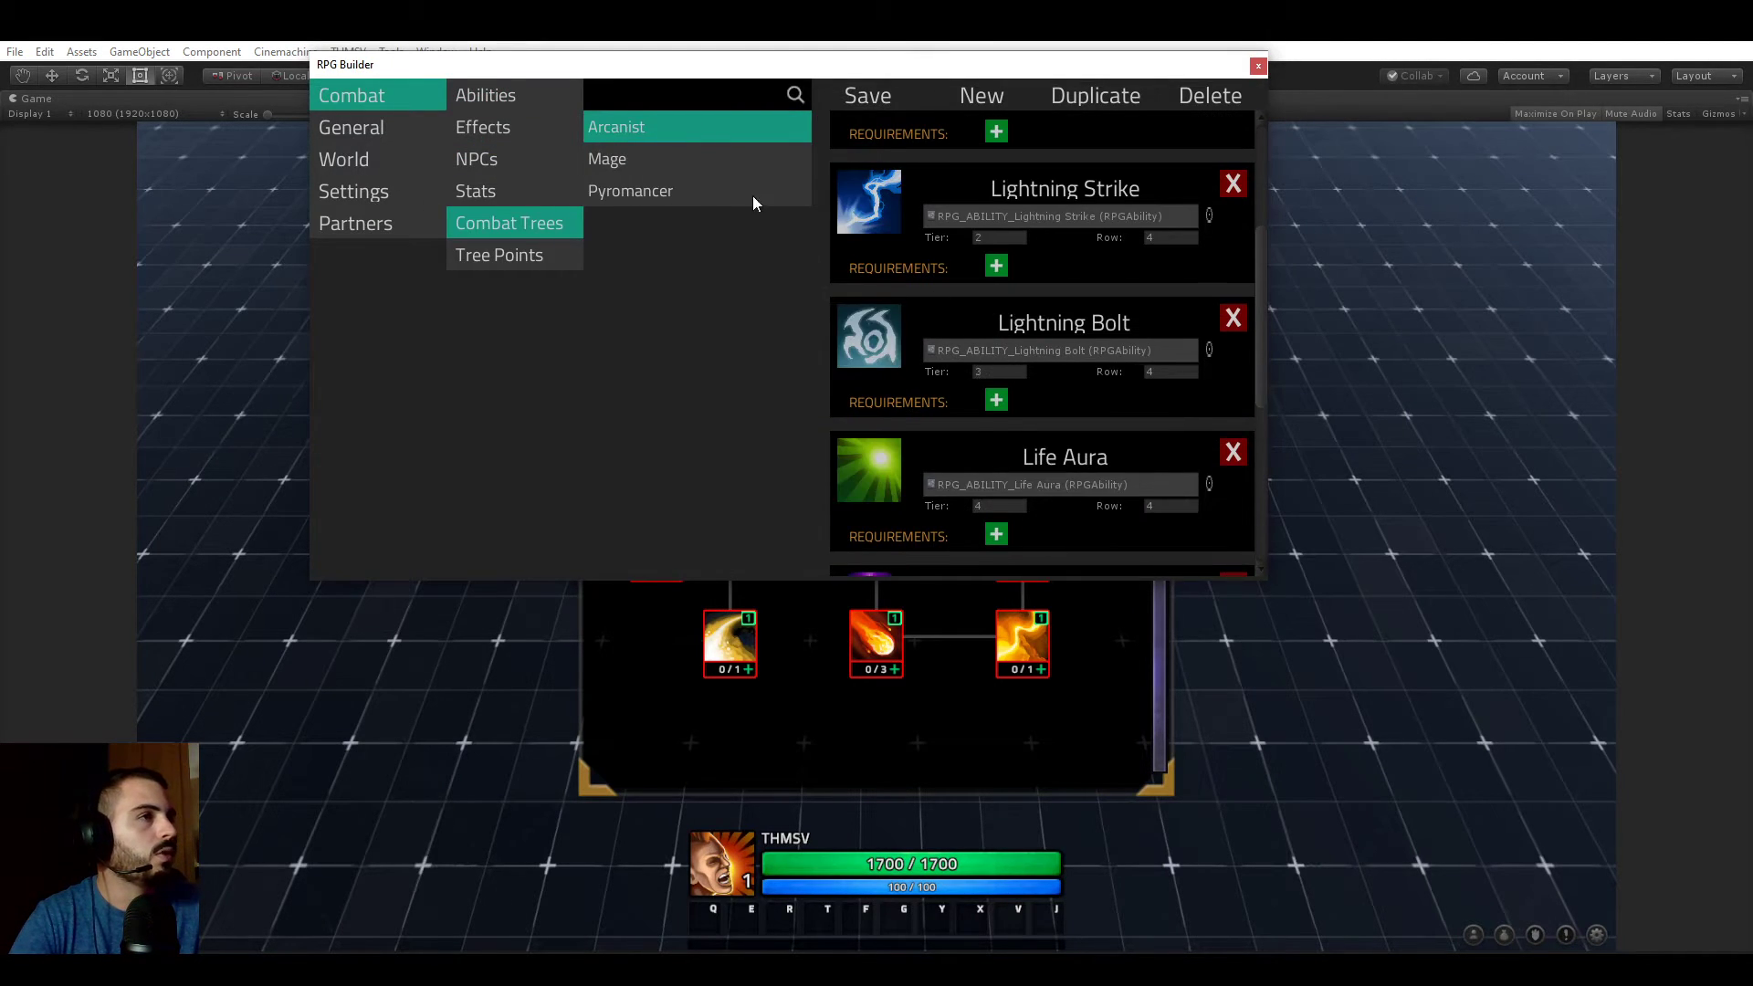
pyautogui.click(694, 160)
pyautogui.scroll(-2, 958, 314)
pyautogui.scroll(5, 971, 336)
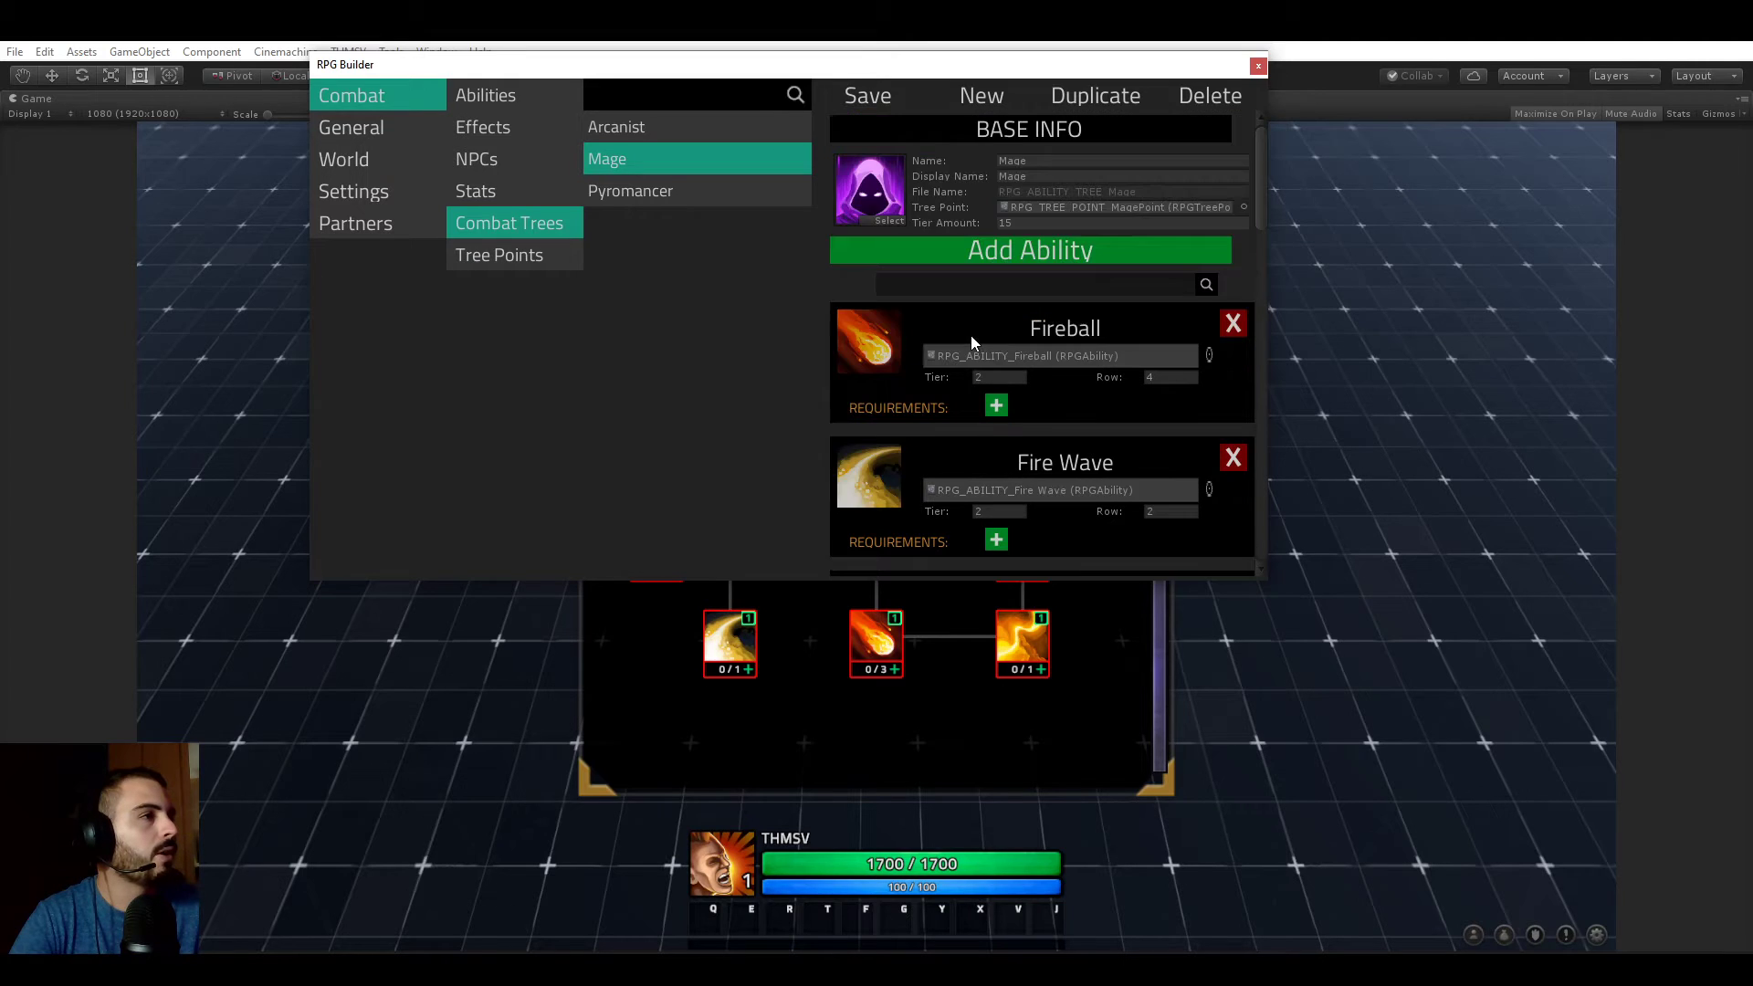
pyautogui.click(873, 95)
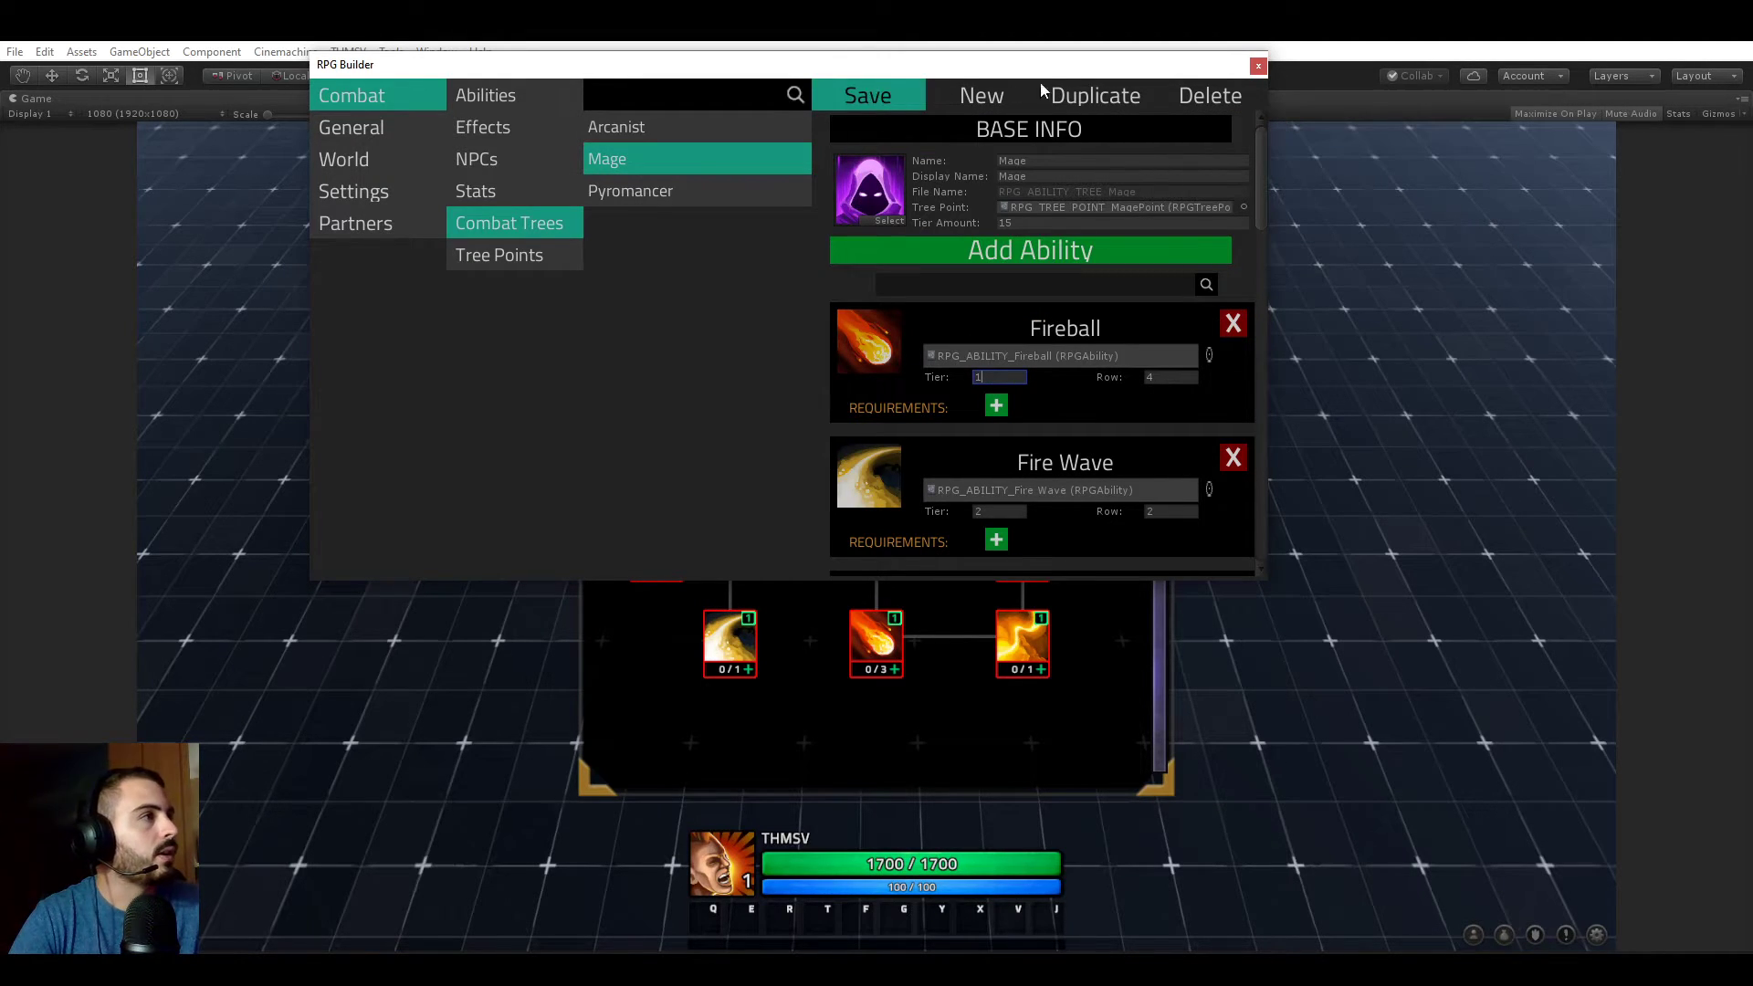
pyautogui.click(1258, 66)
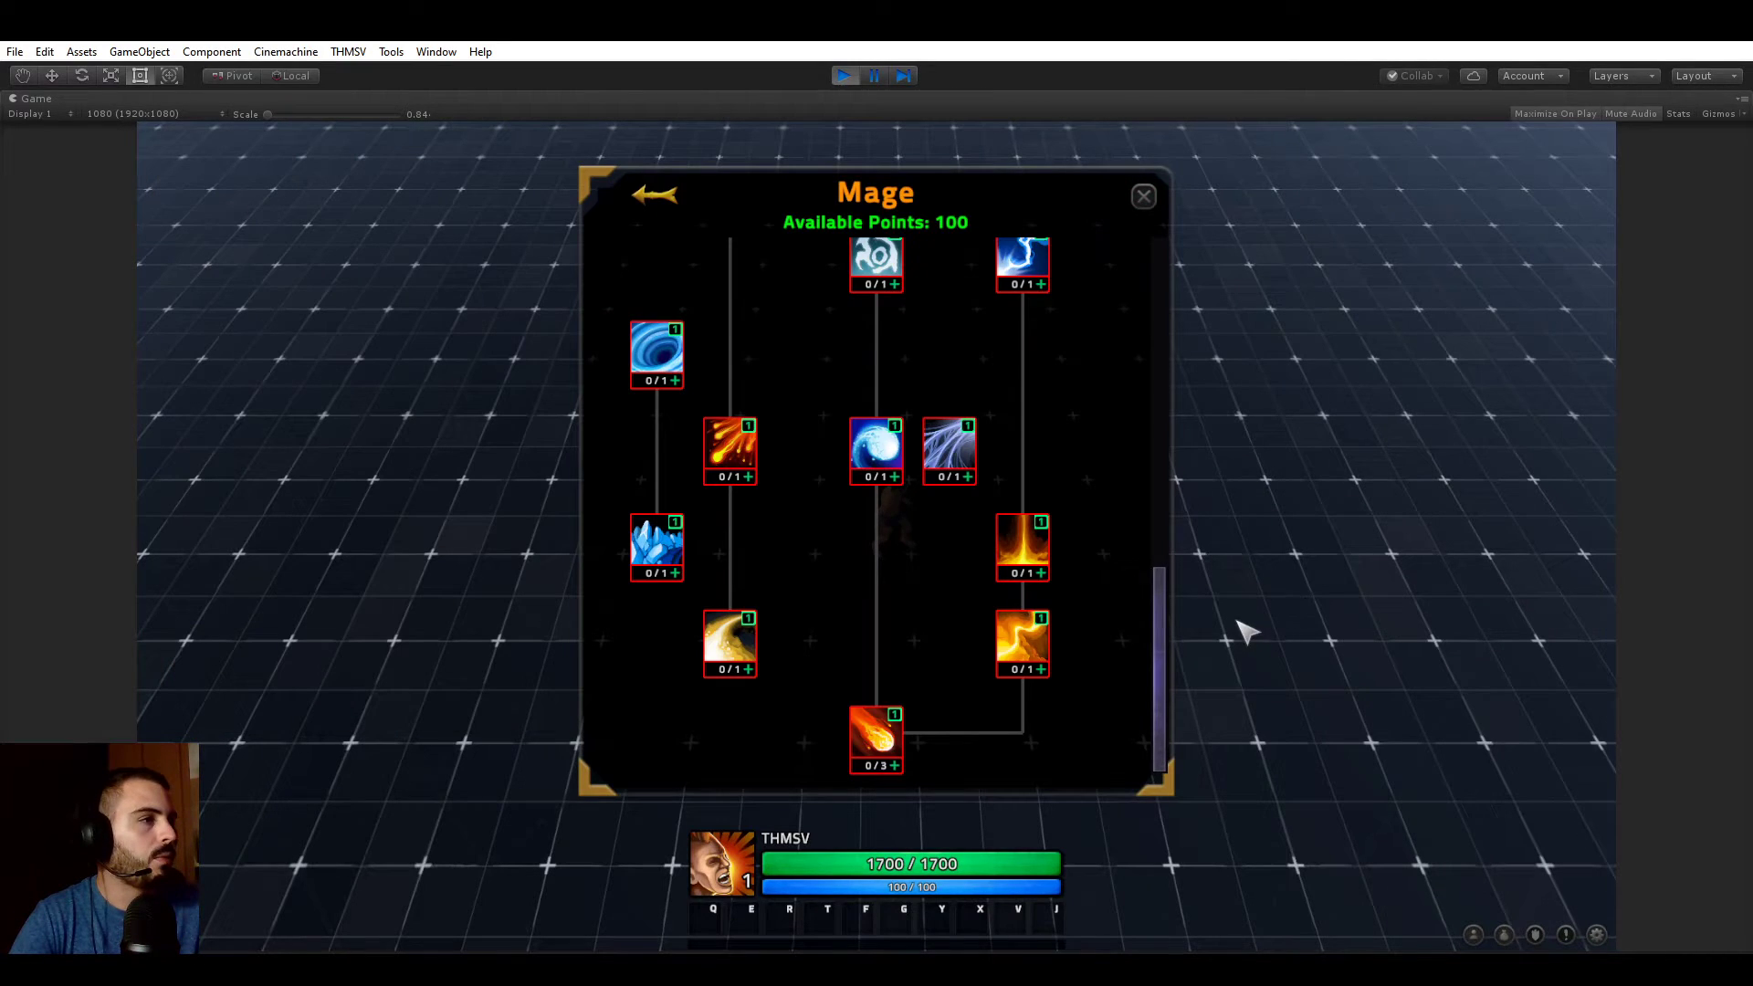
# - Try learning Fire Spray twice to confirm it's blocked, and inspect Fire Rain and Frostball requirements
pyautogui.click(1048, 675)
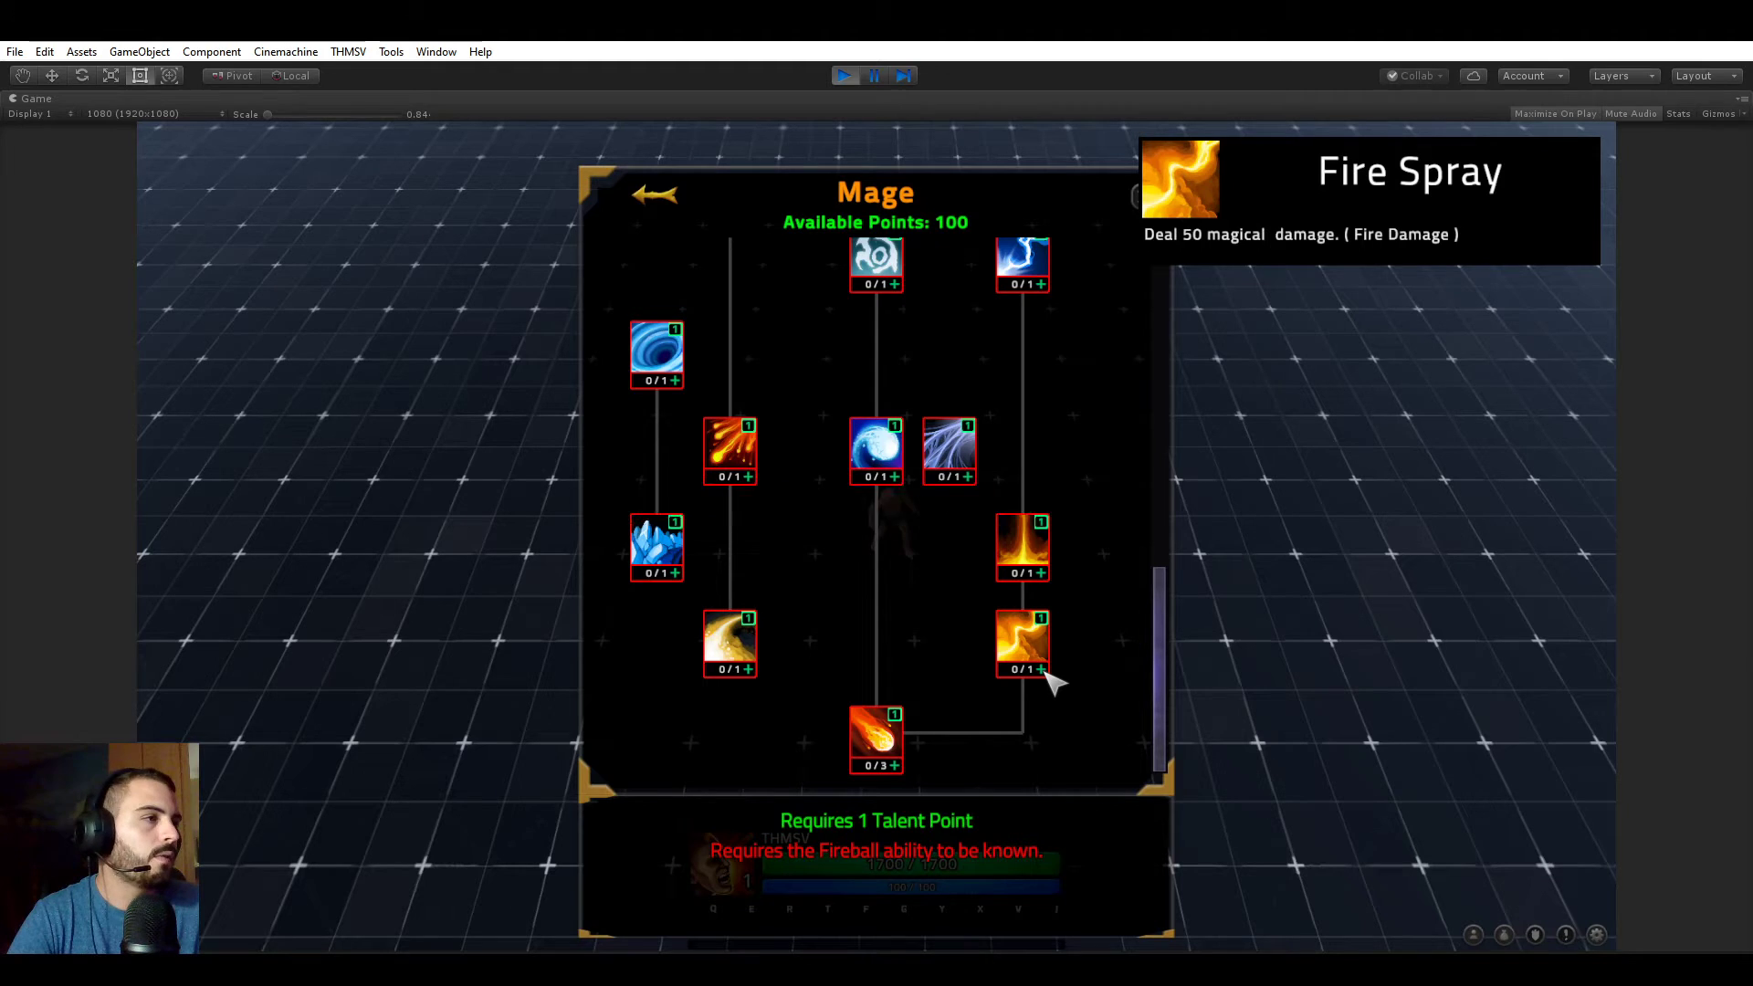
pyautogui.click(1048, 675)
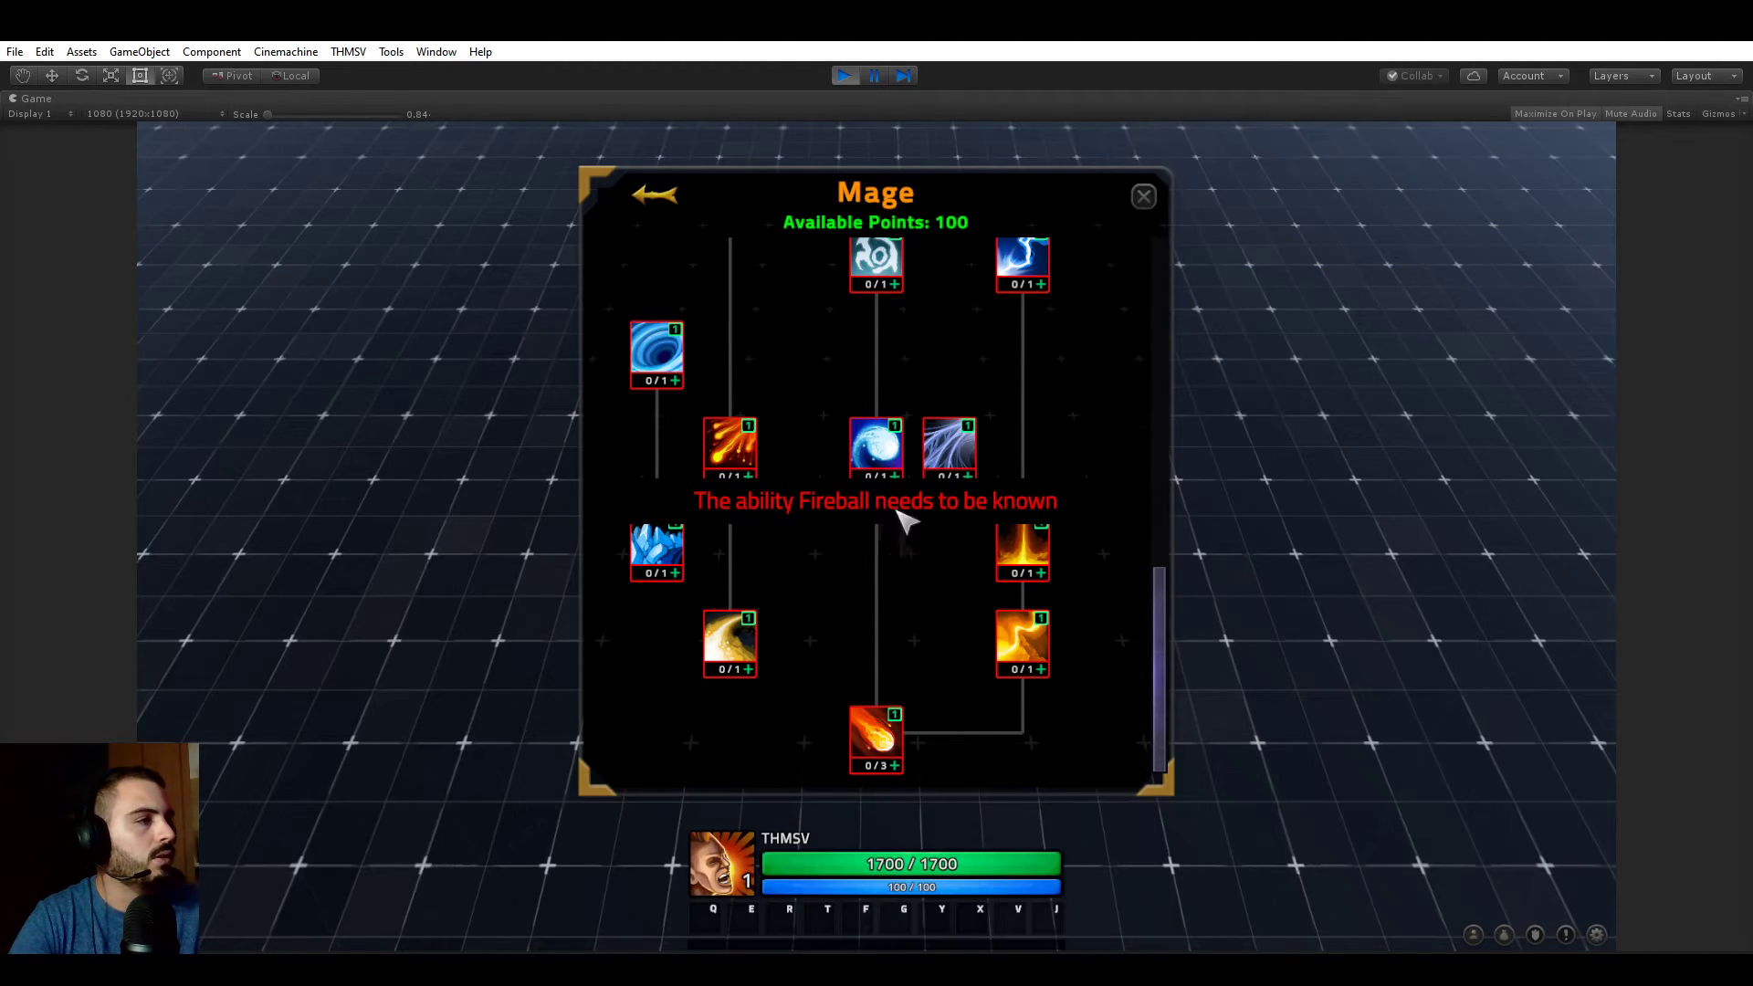
pyautogui.moveTo(1059, 677)
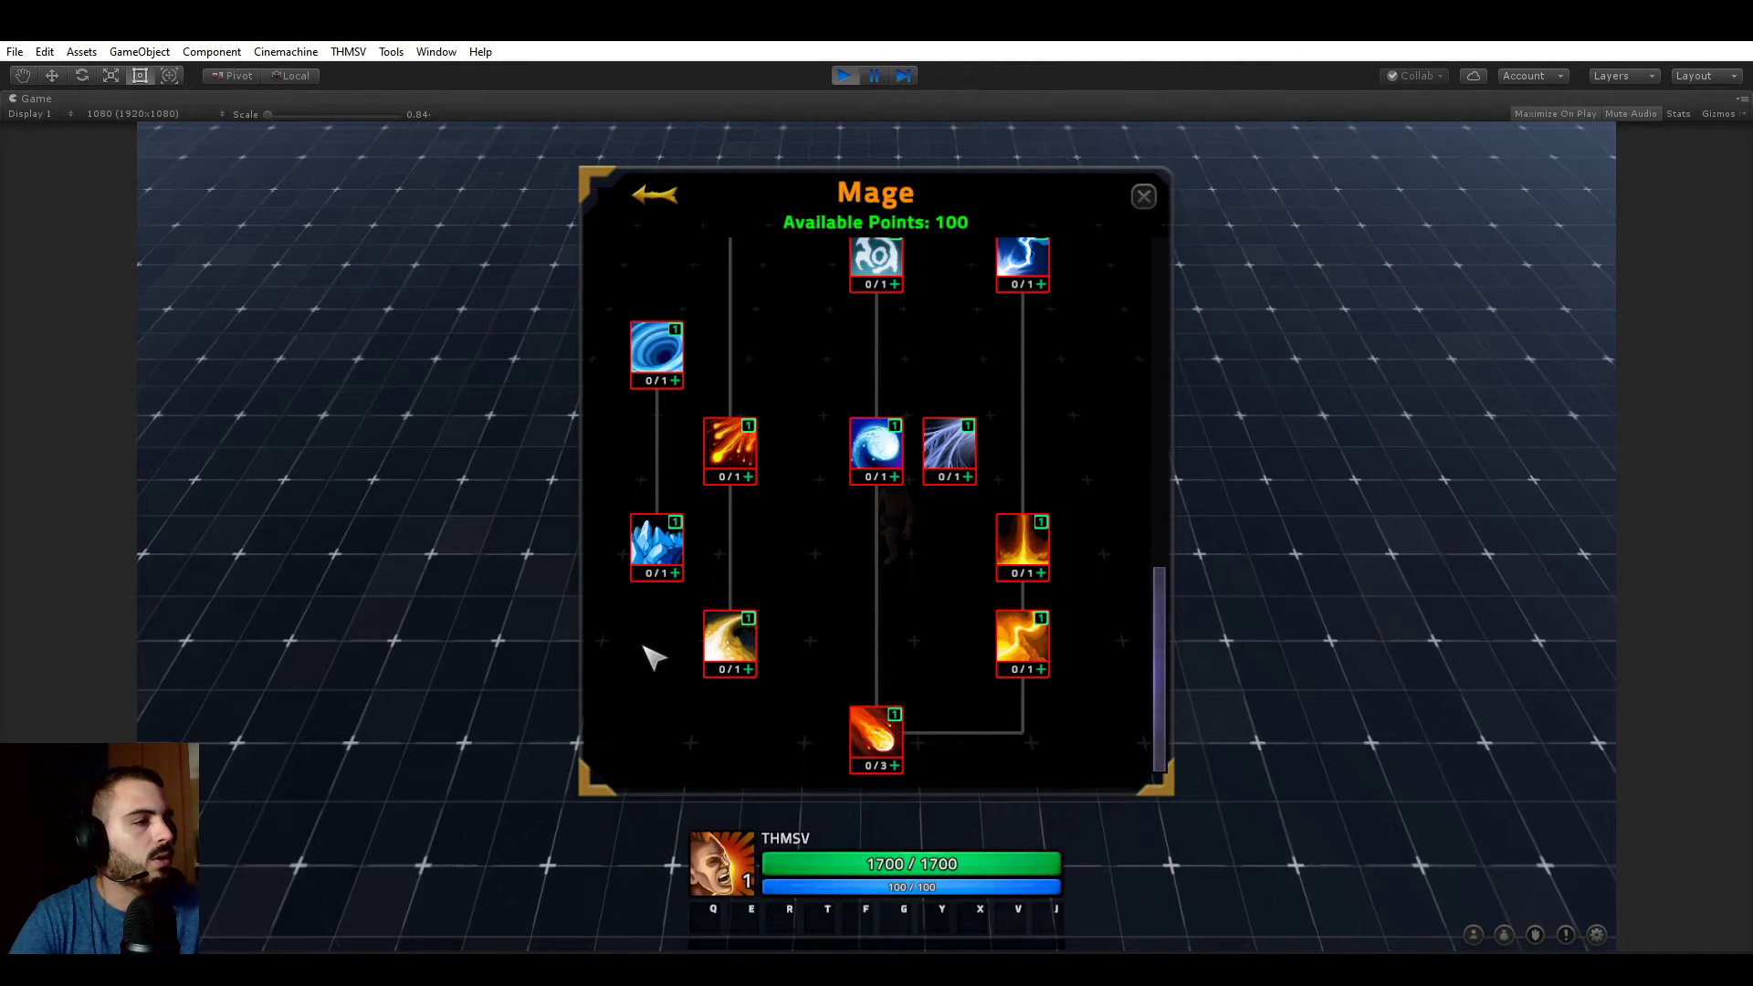
pyautogui.moveTo(744, 451)
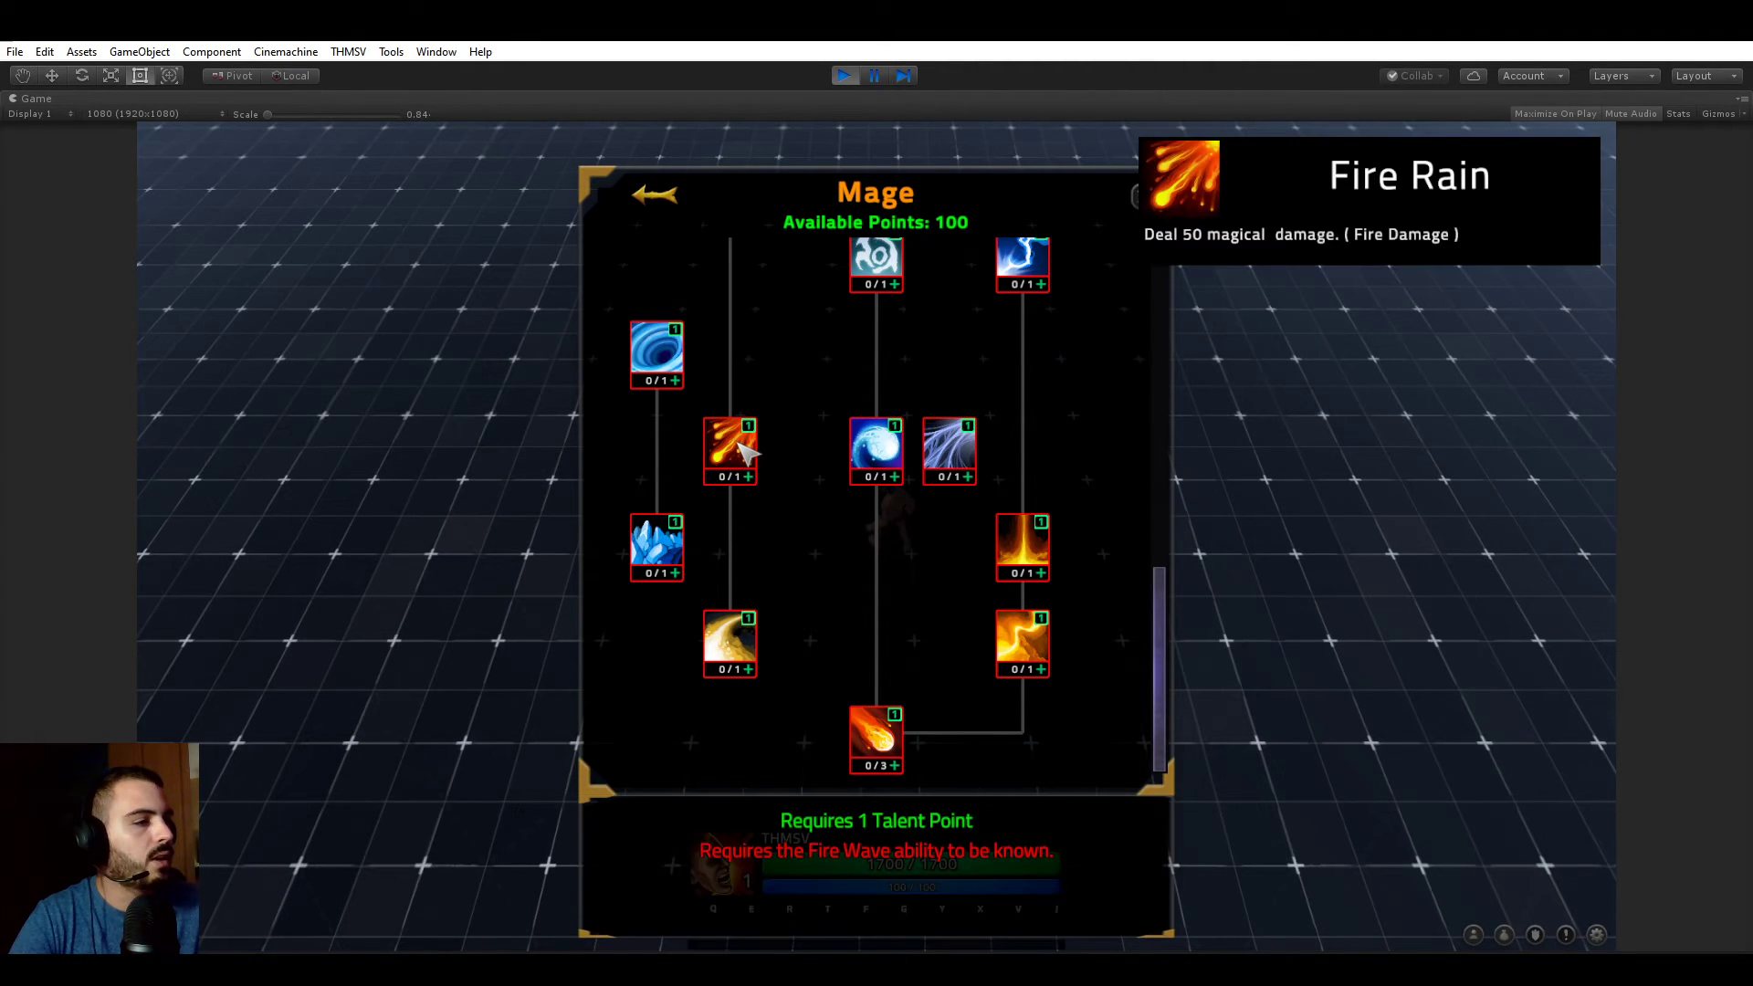
pyautogui.moveTo(906, 465)
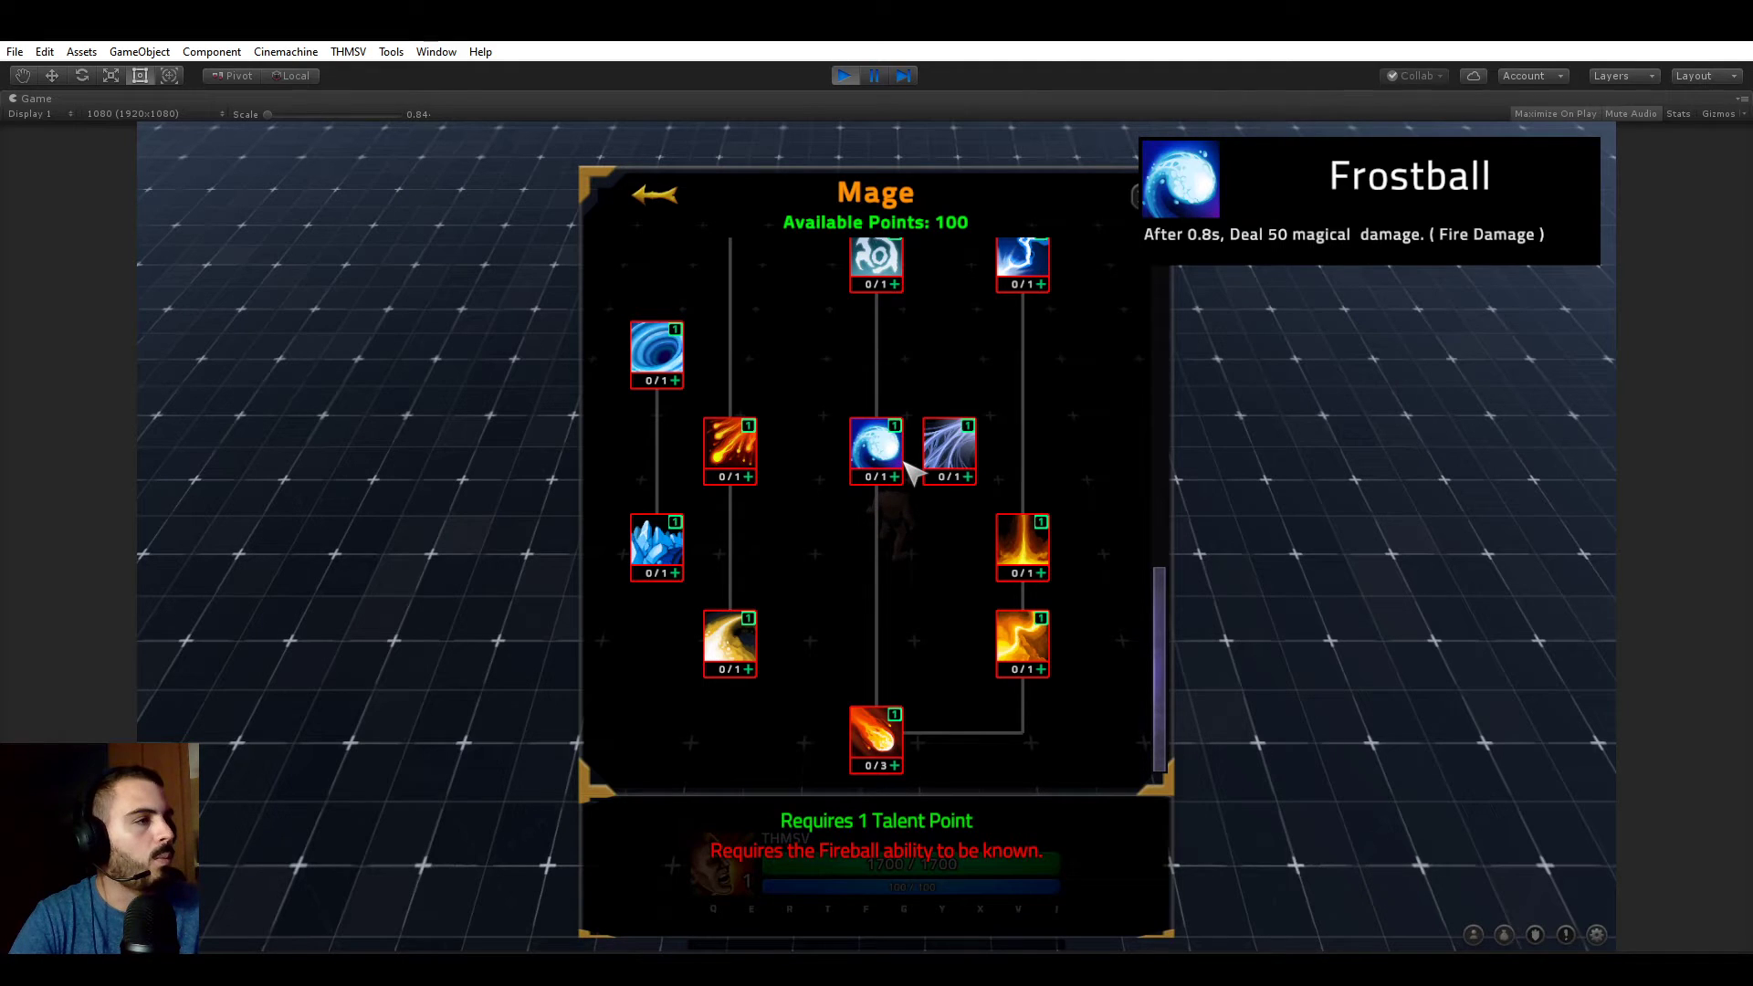
pyautogui.moveTo(872, 730)
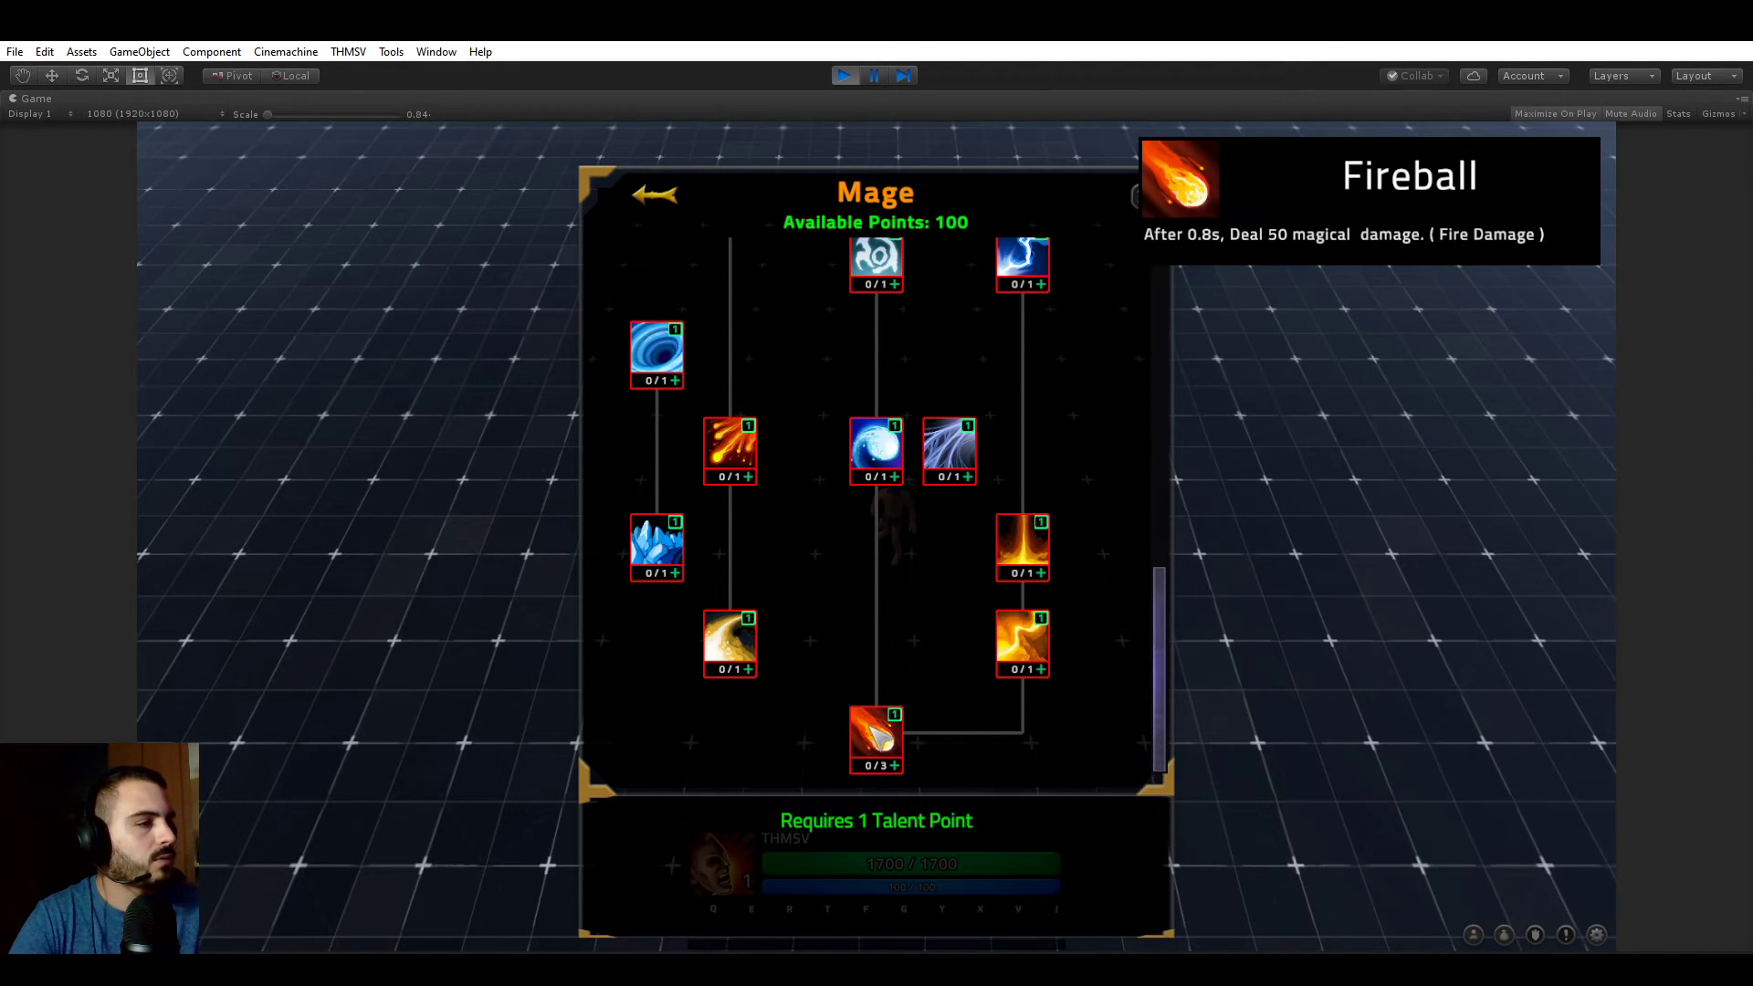
# - Raise Fireball to 3/3, with a Fire Rain attempt blocked by its Fire Wave requirement
pyautogui.click(895, 767)
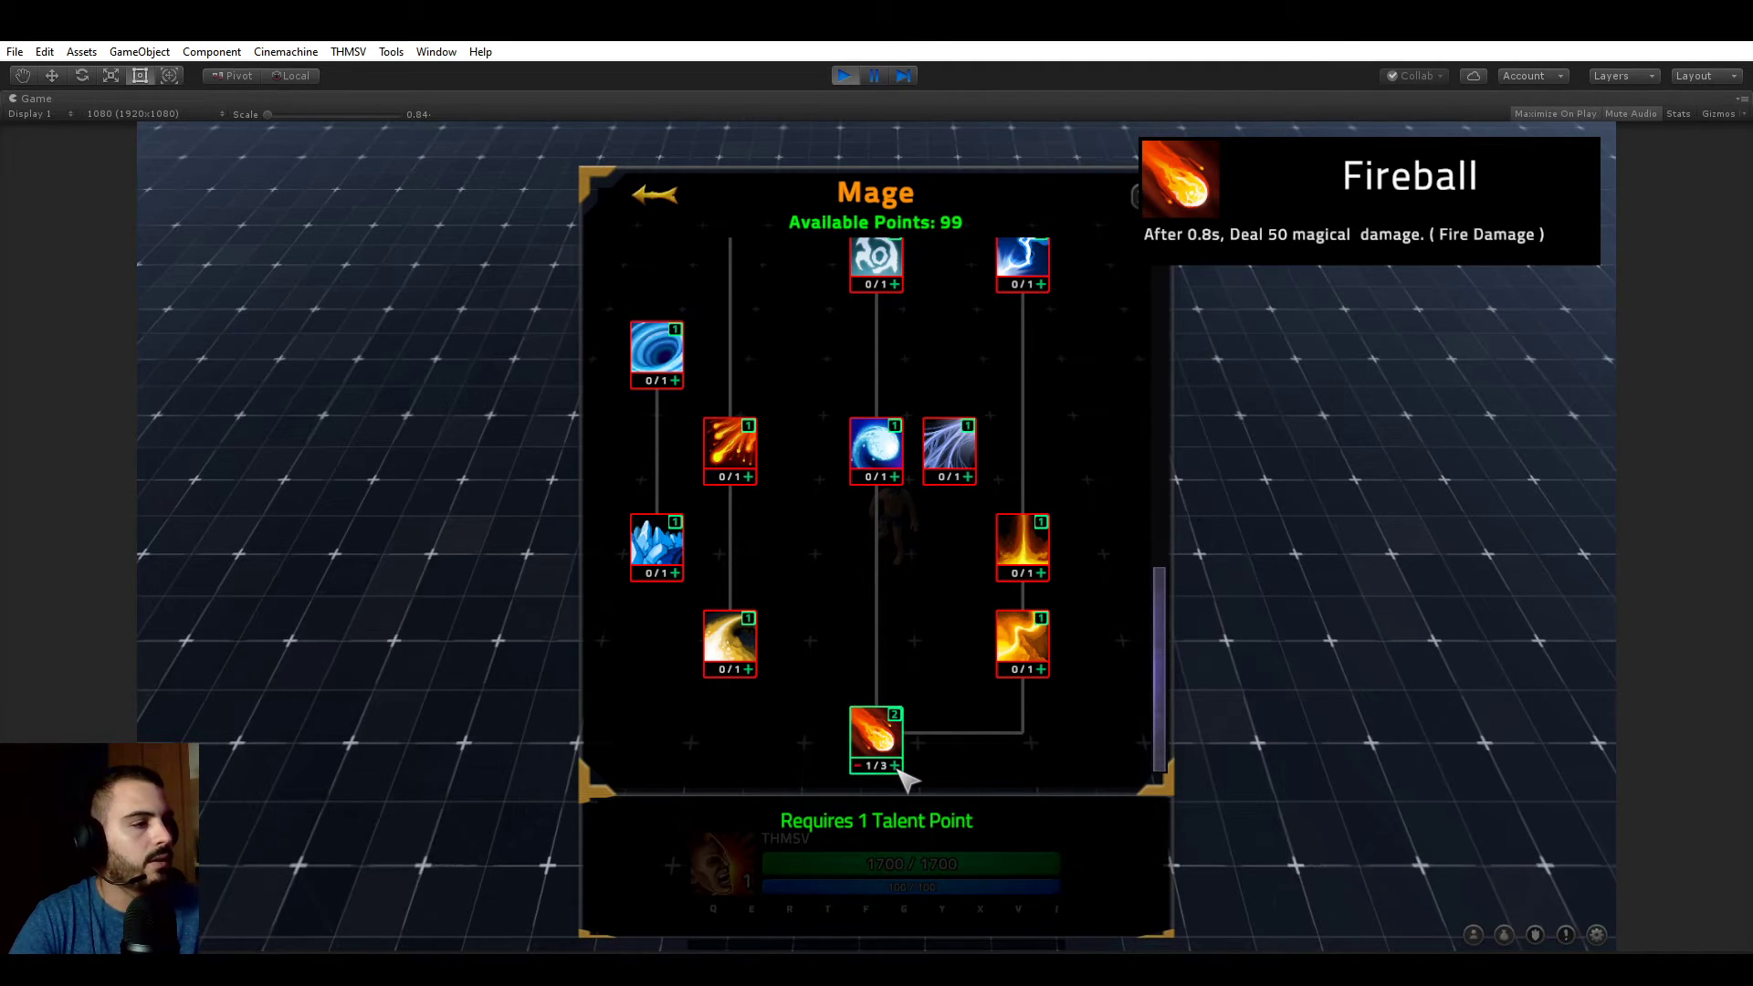
pyautogui.click(894, 766)
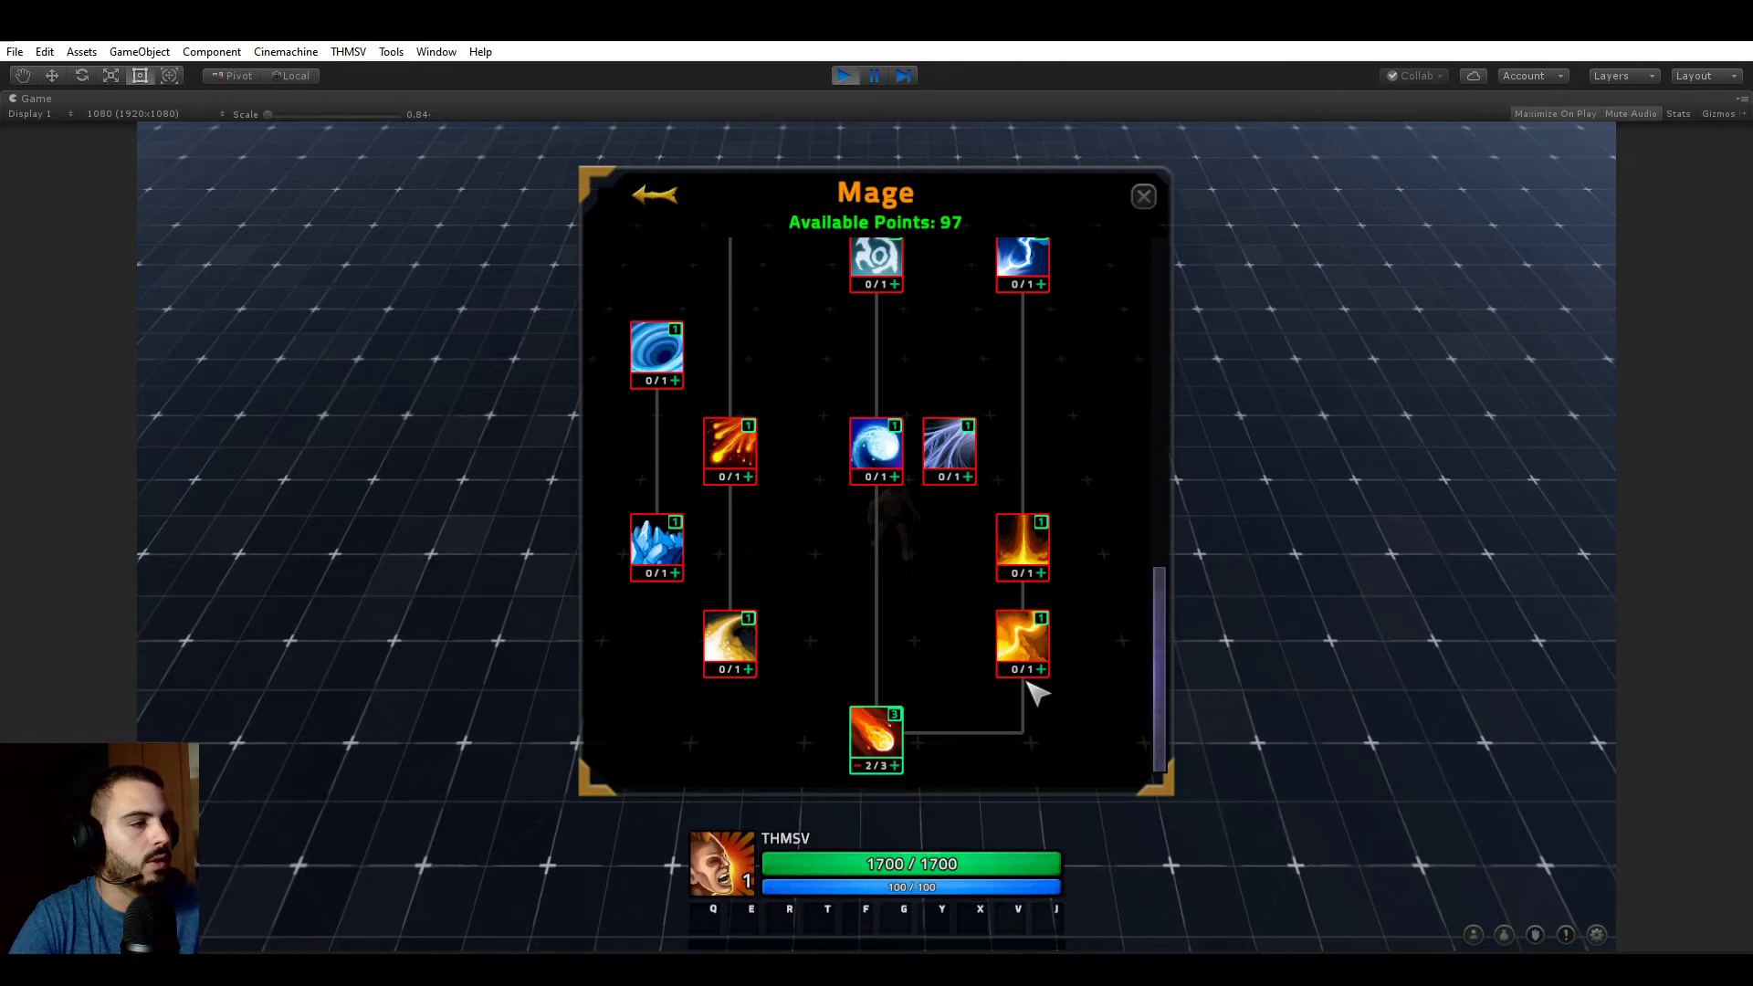
pyautogui.moveTo(1028, 647)
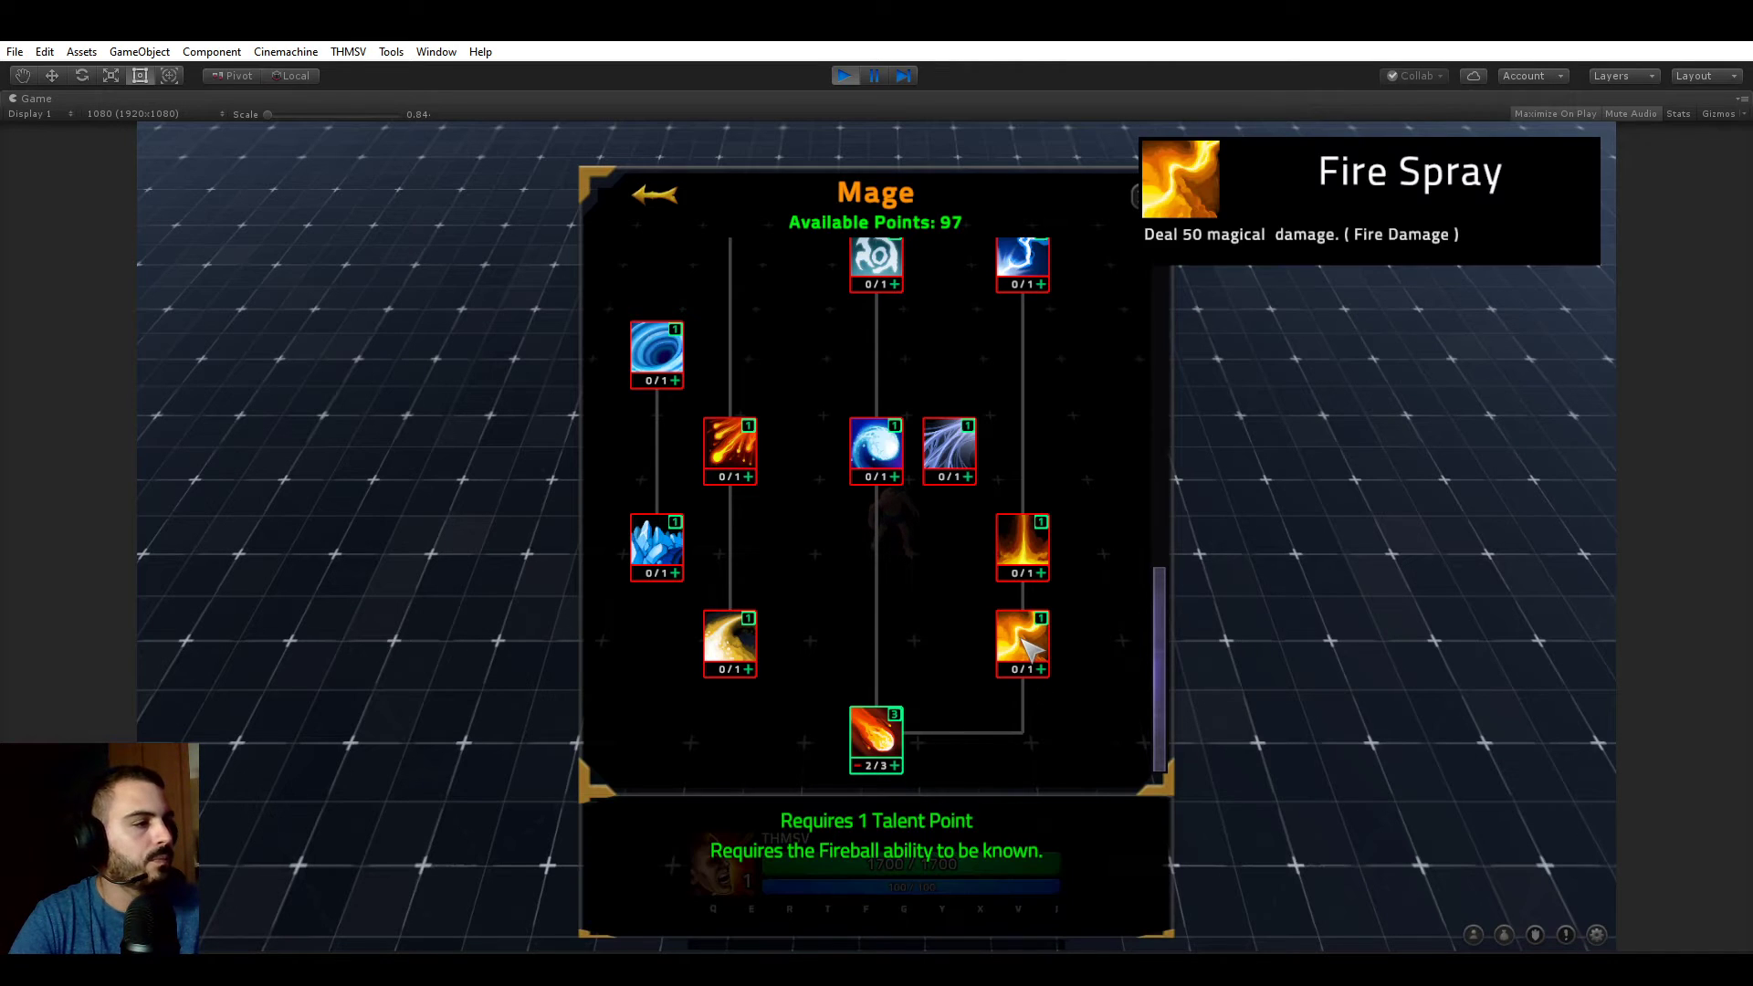
pyautogui.click(749, 480)
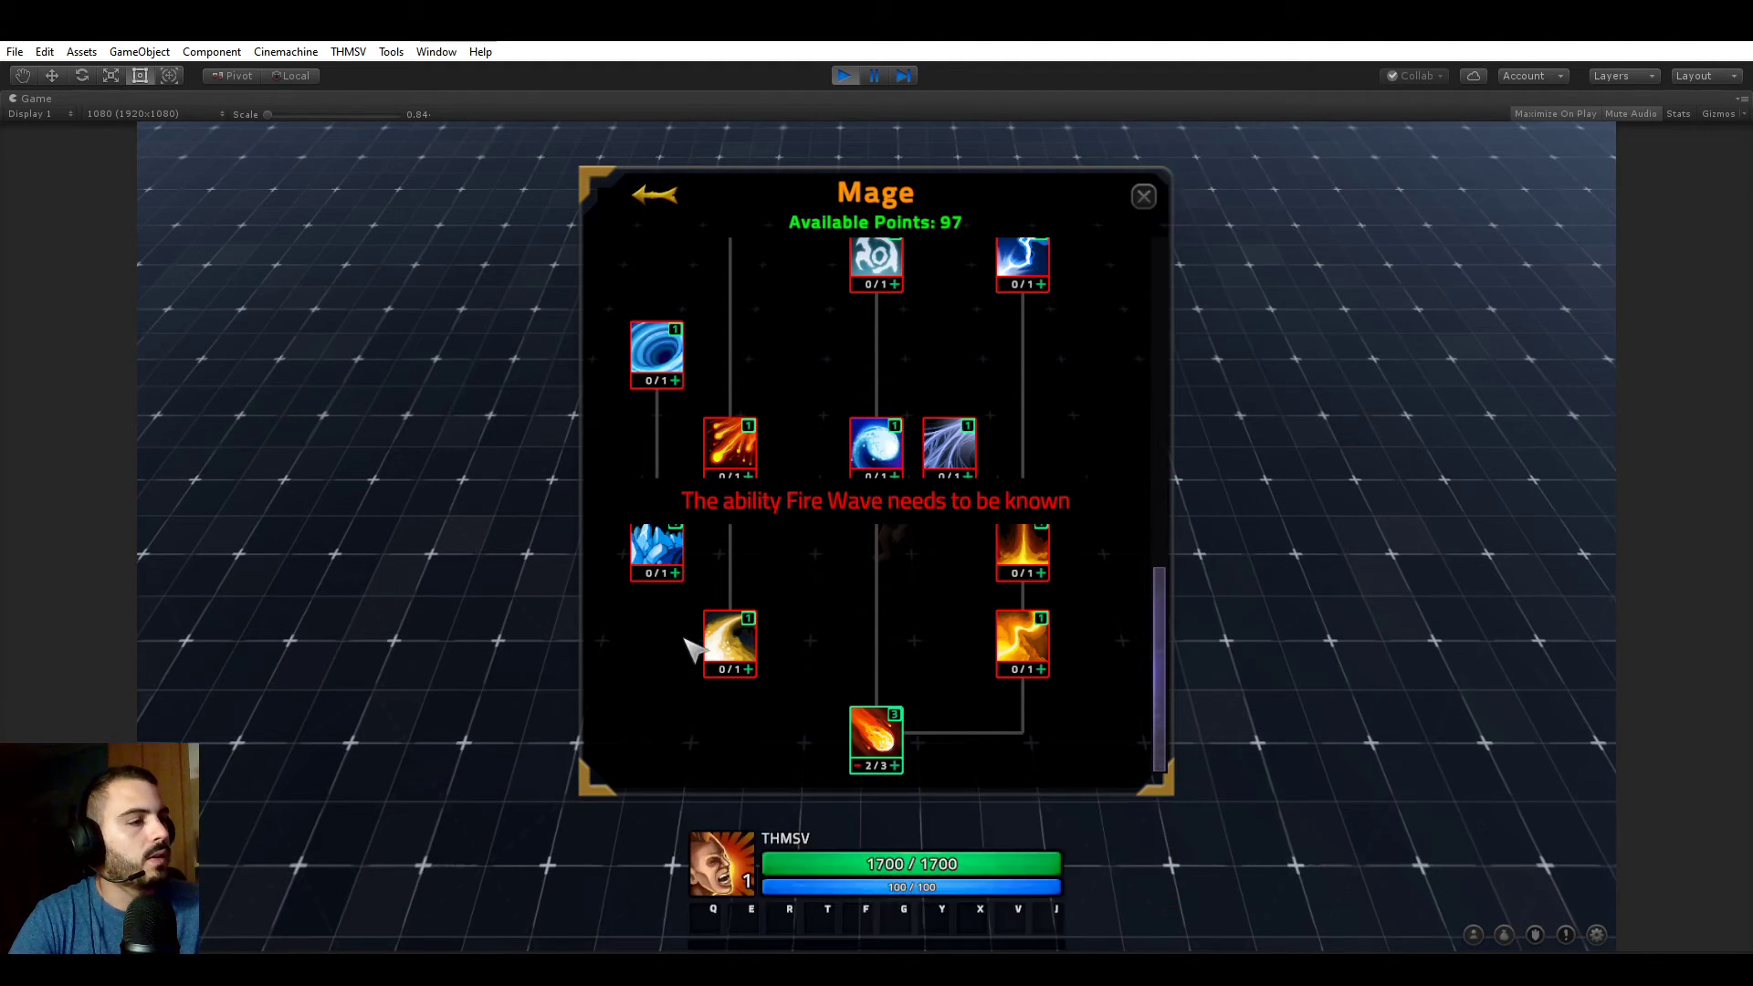
pyautogui.moveTo(758, 644)
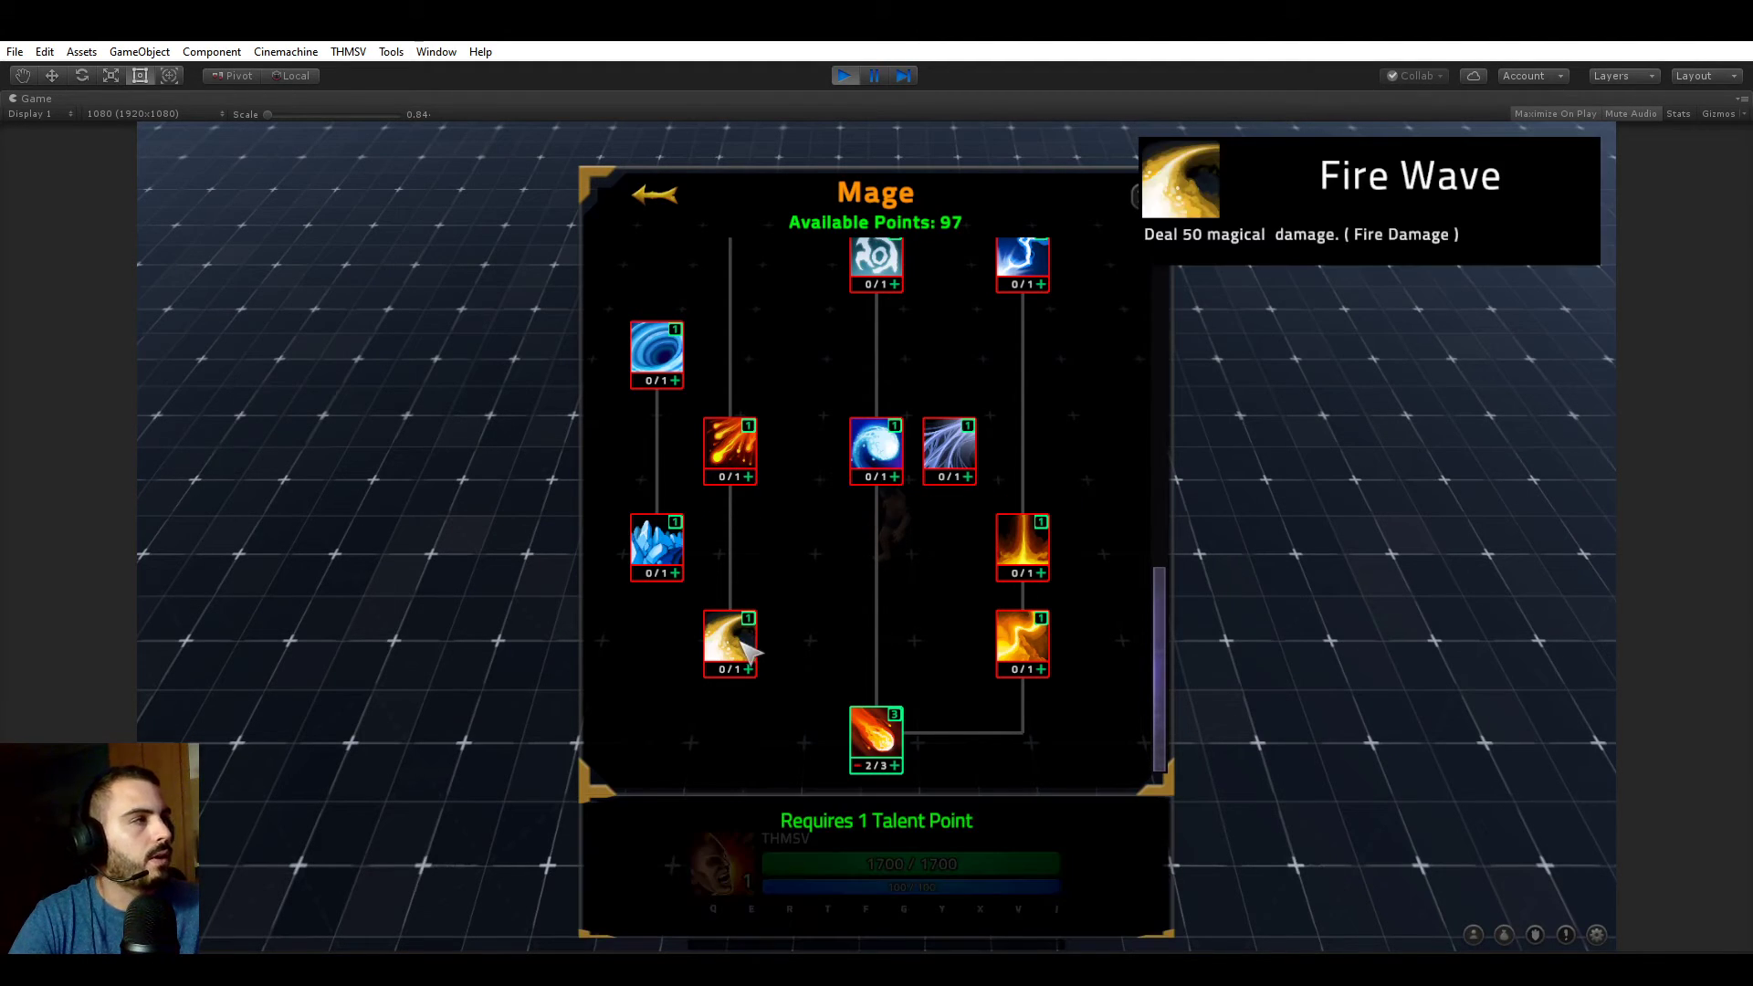
pyautogui.click(895, 767)
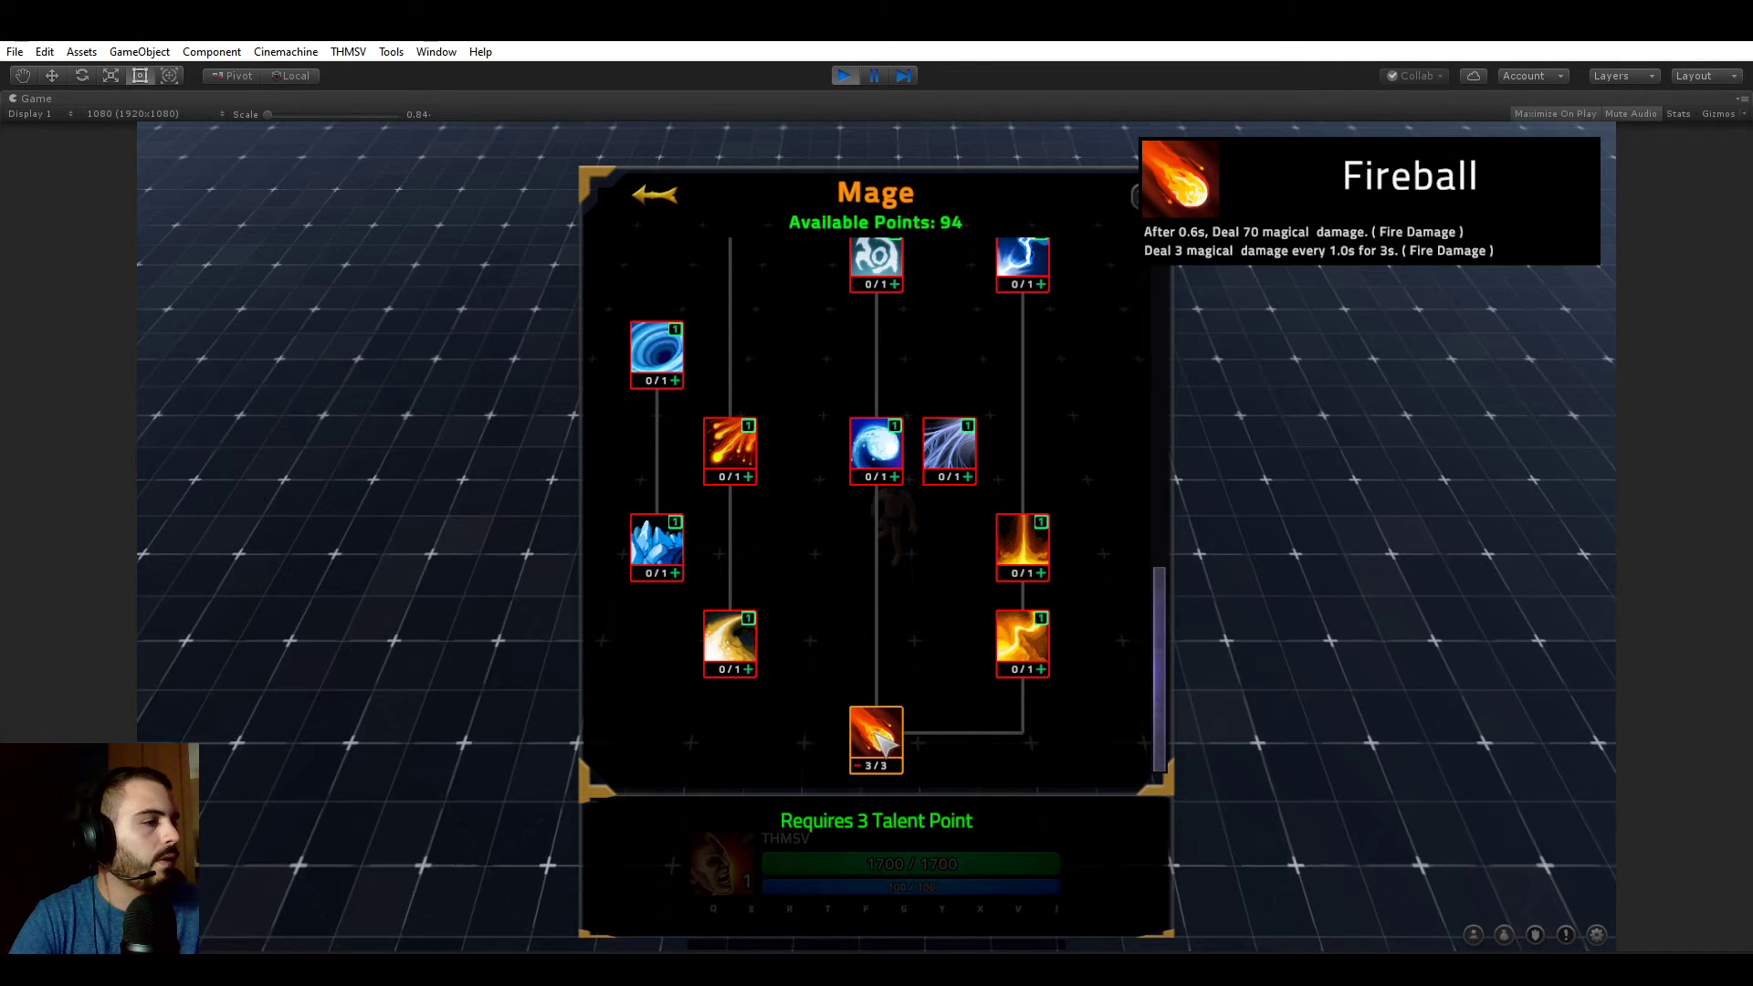
# - Learn Fire Spray and place it in action-bar slot E, with Fireball in slot Q
pyautogui.click(1047, 674)
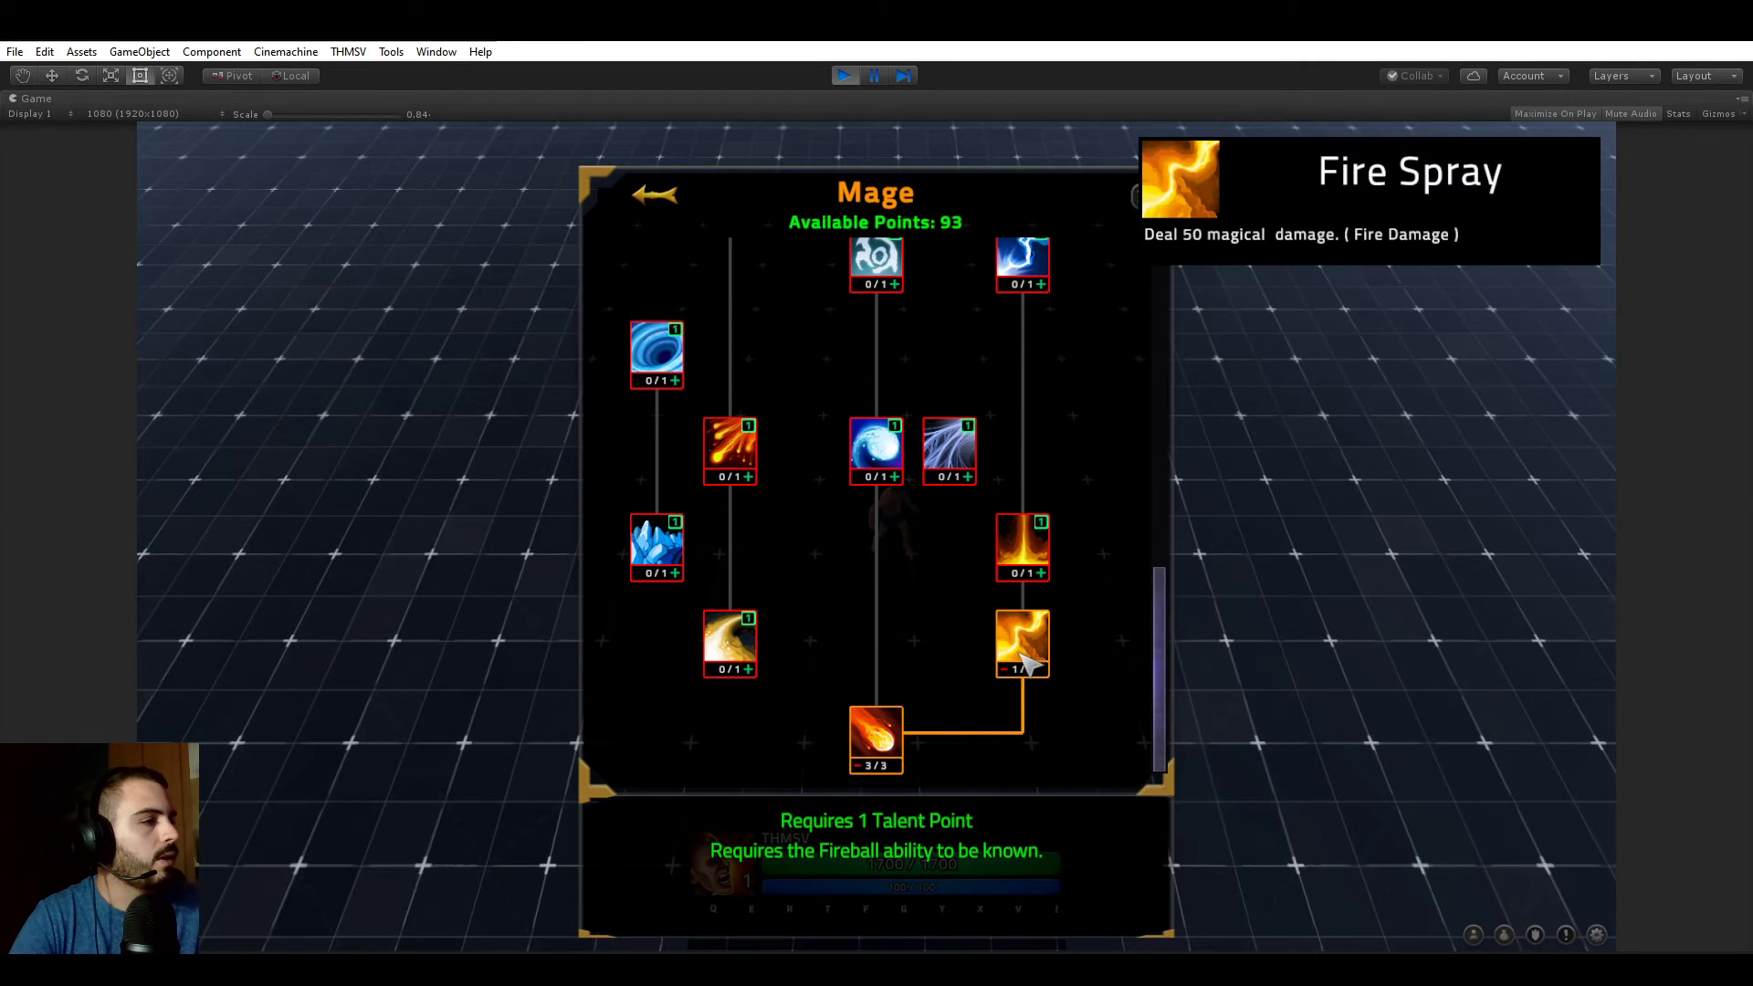
pyautogui.moveTo(1037, 650)
pyautogui.mouseDown()
pyautogui.moveTo(868, 829)
pyautogui.moveTo(751, 913)
pyautogui.mouseUp()
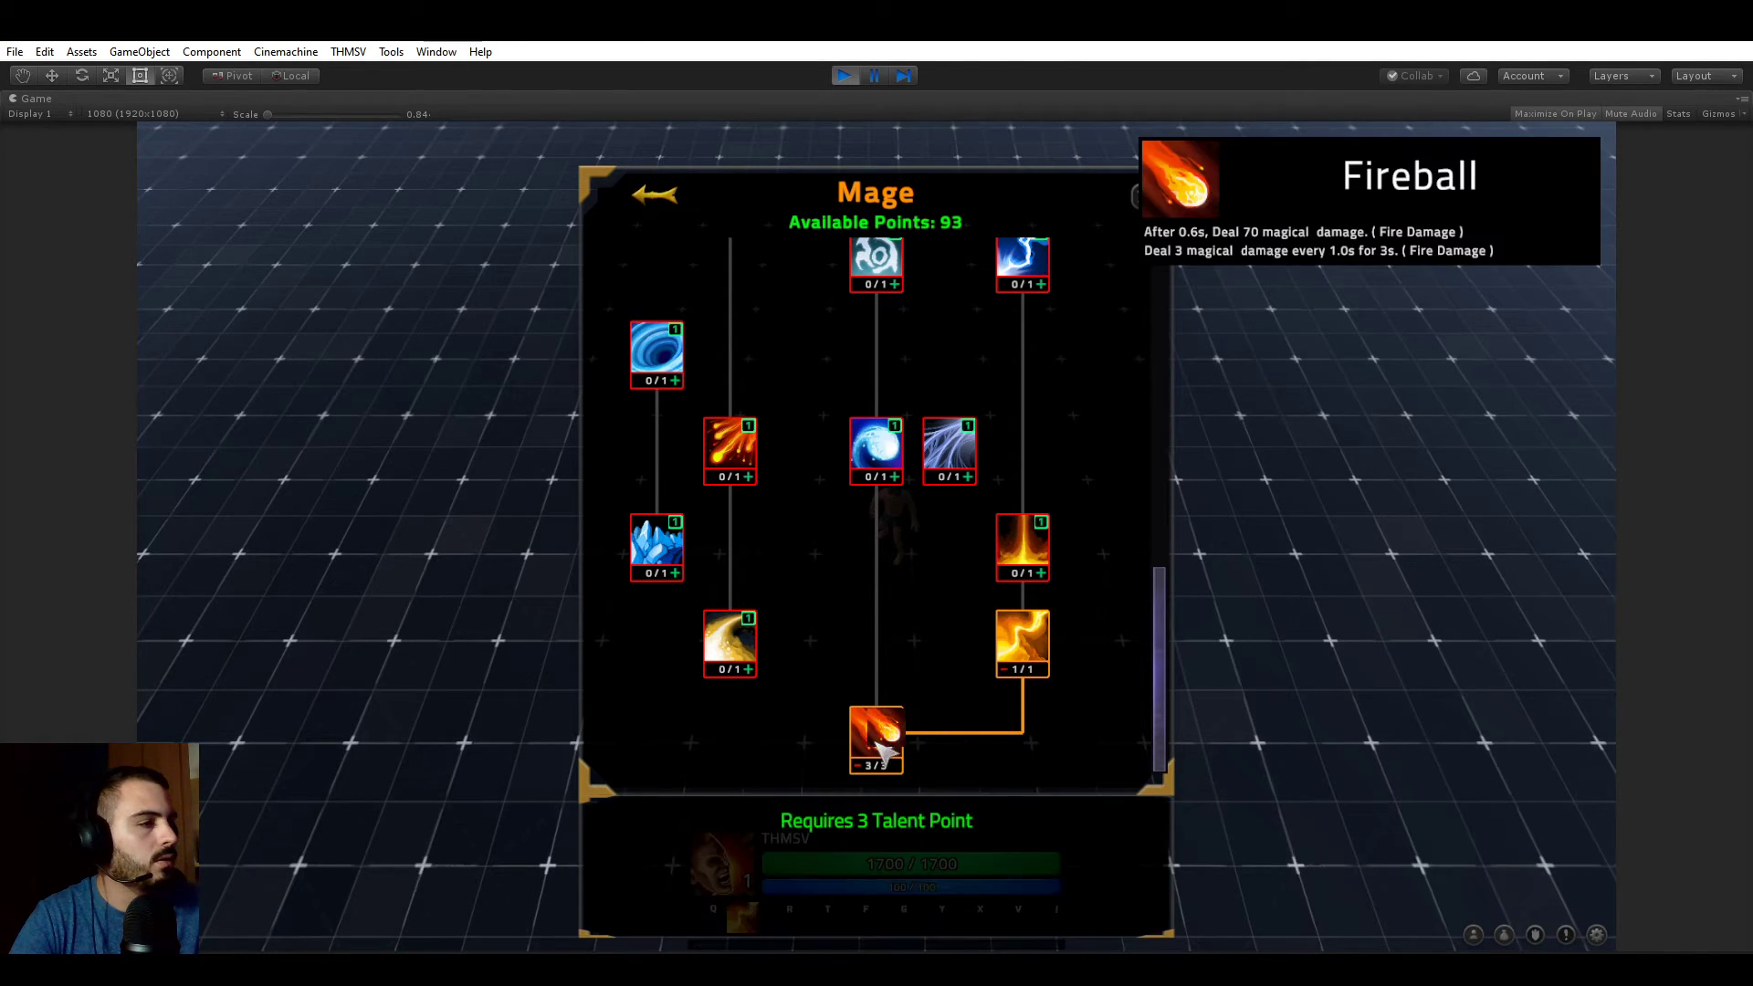
pyautogui.moveTo(875, 735); pyautogui.dragTo(722, 935)
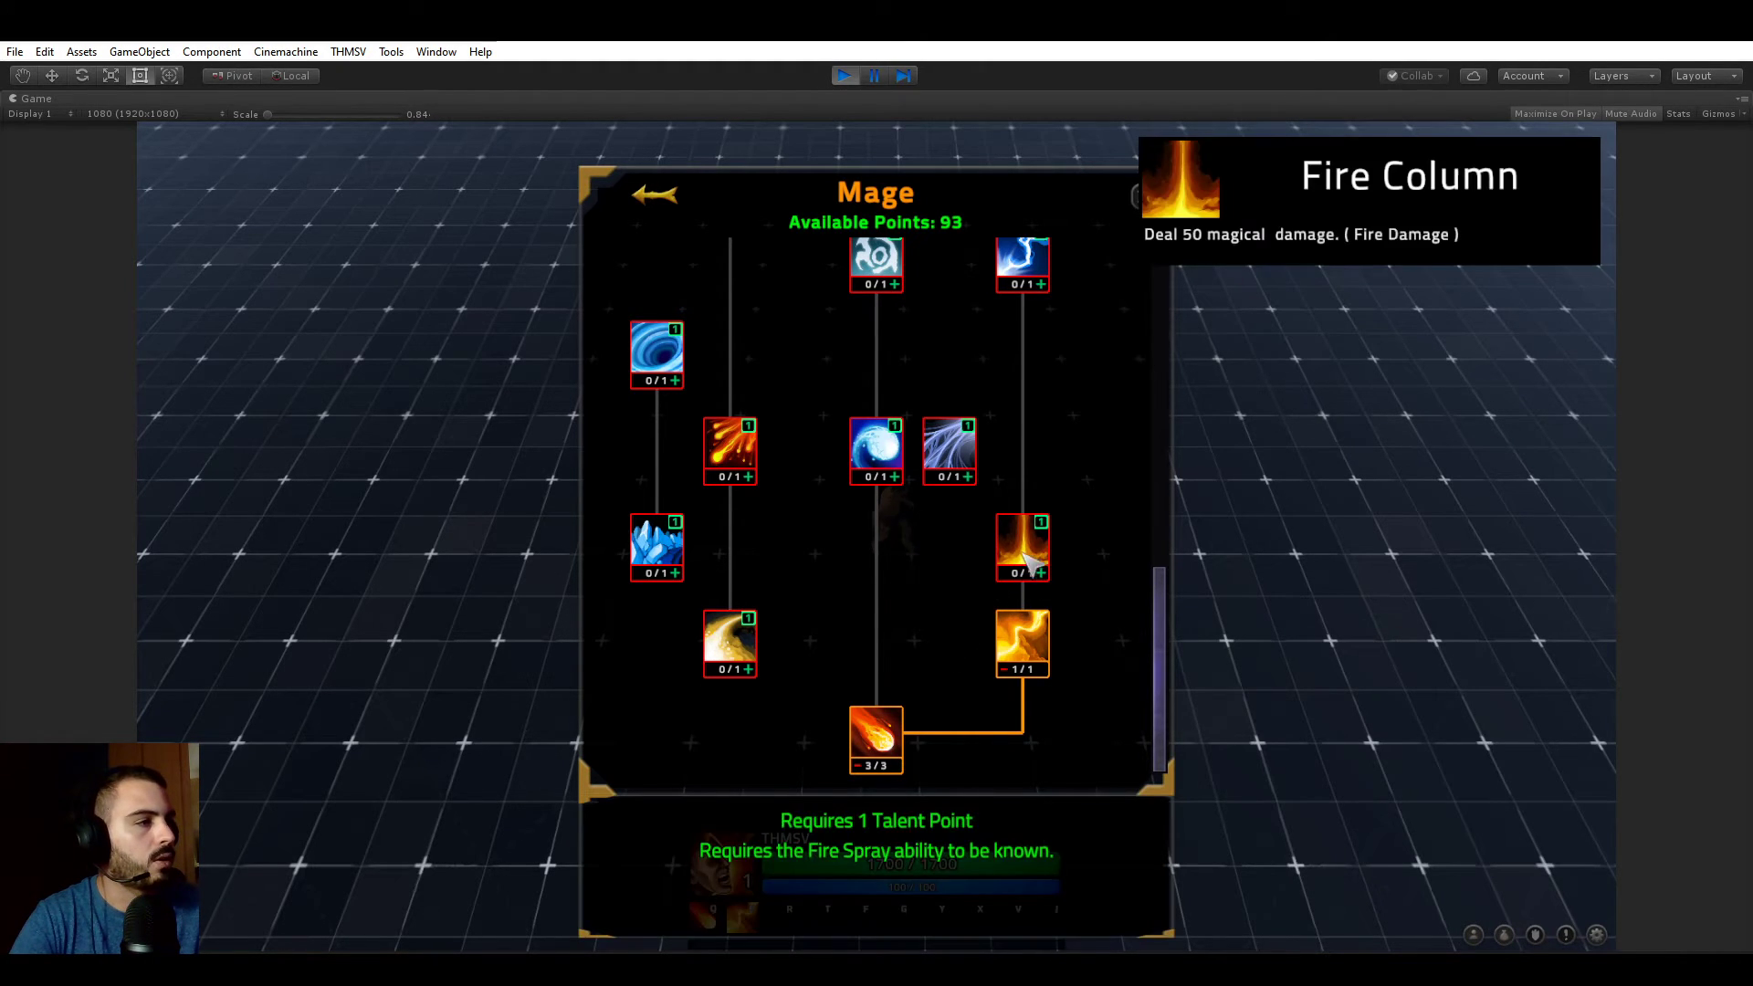
# - Learn Fire Column, Lightning Strike, Frostball and Lightning Bolt at 1/1 each
pyautogui.moveTo(1052, 583)
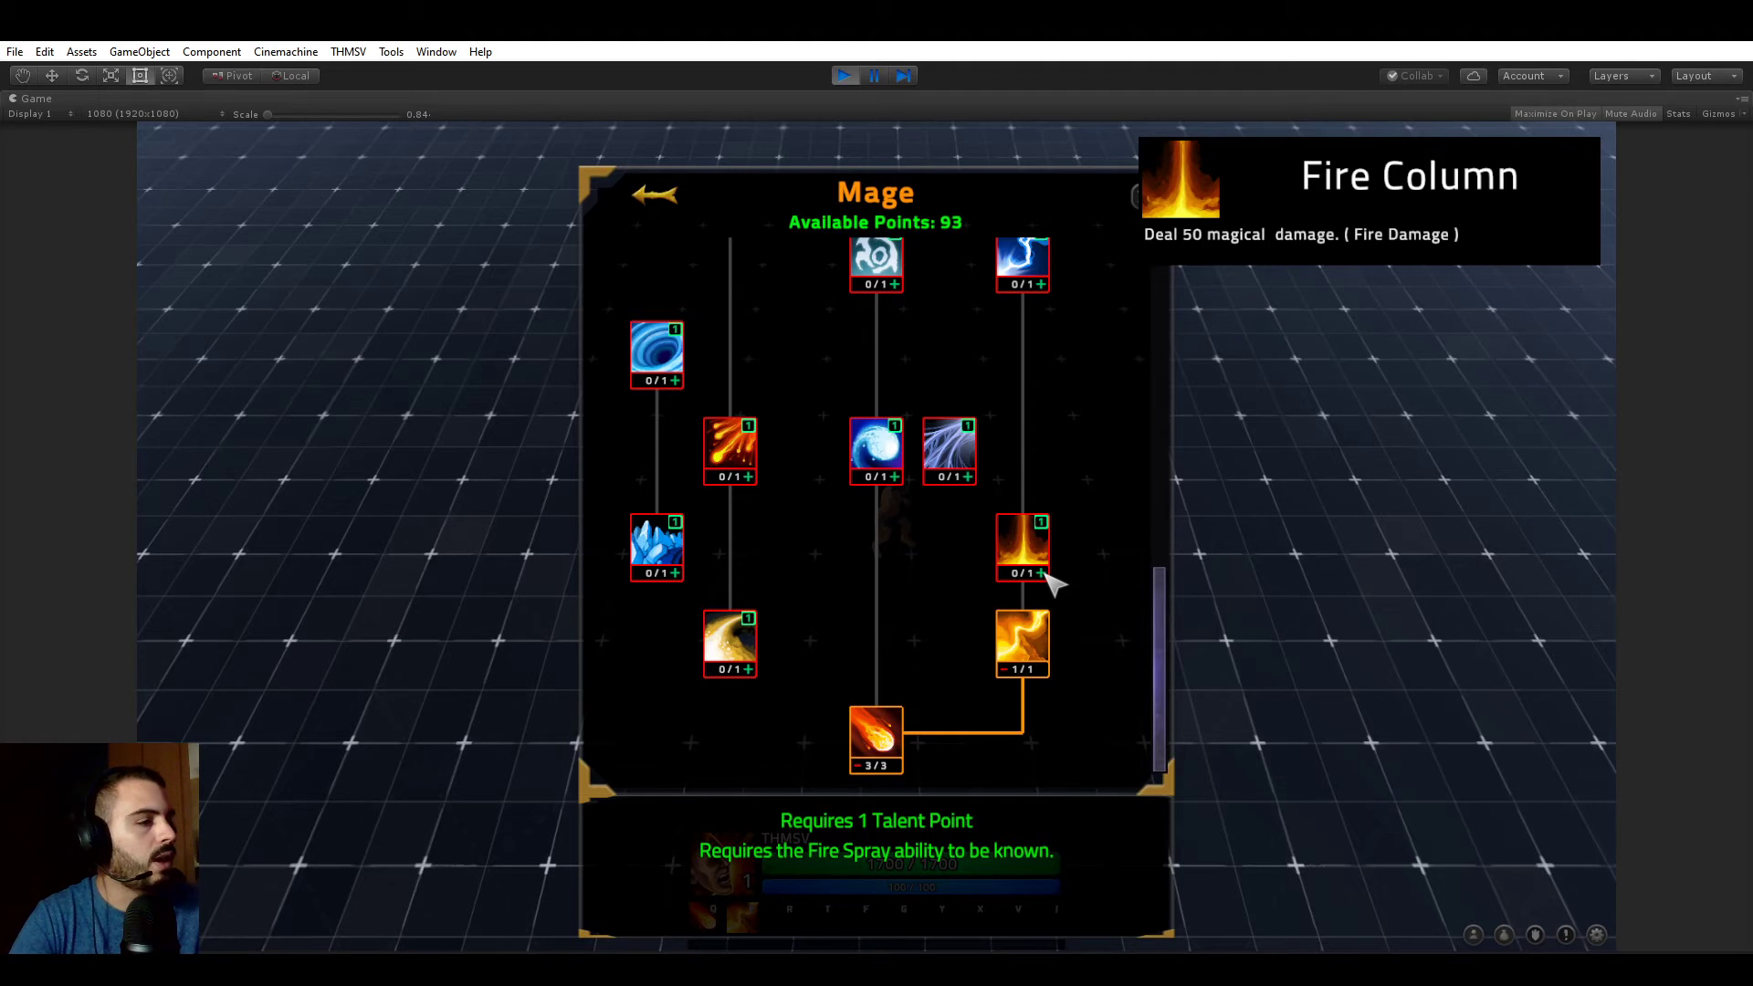
pyautogui.moveTo(1035, 652)
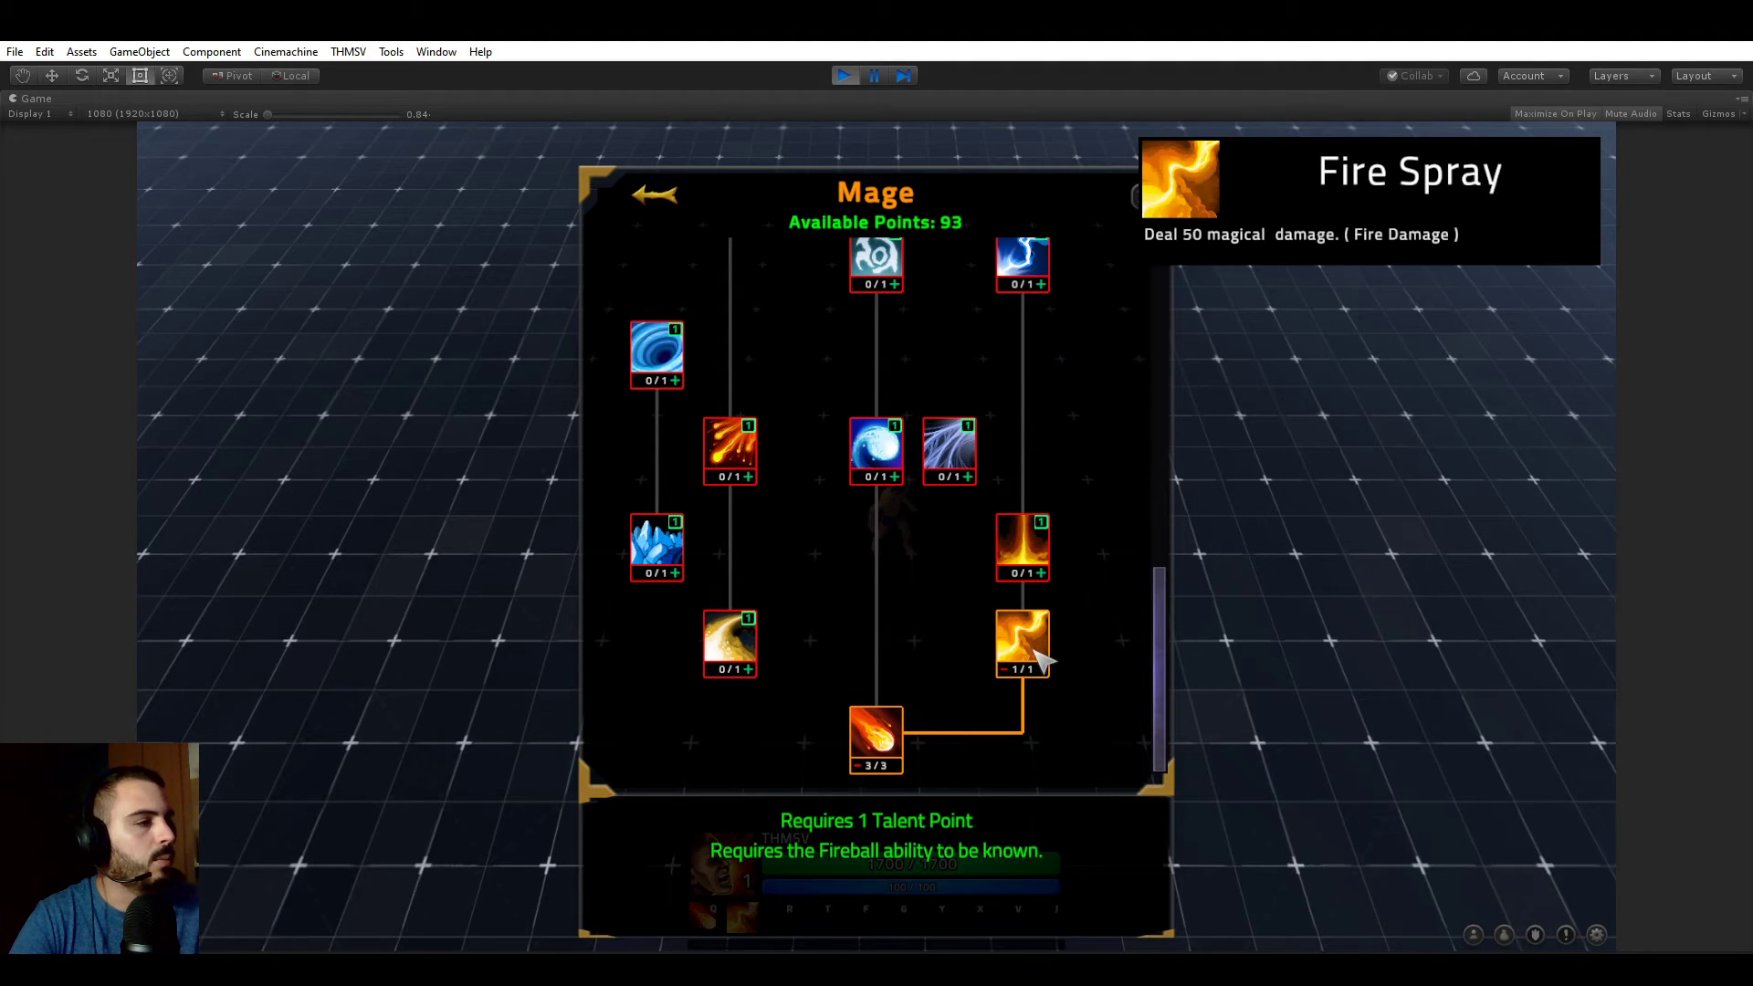
pyautogui.click(1041, 573)
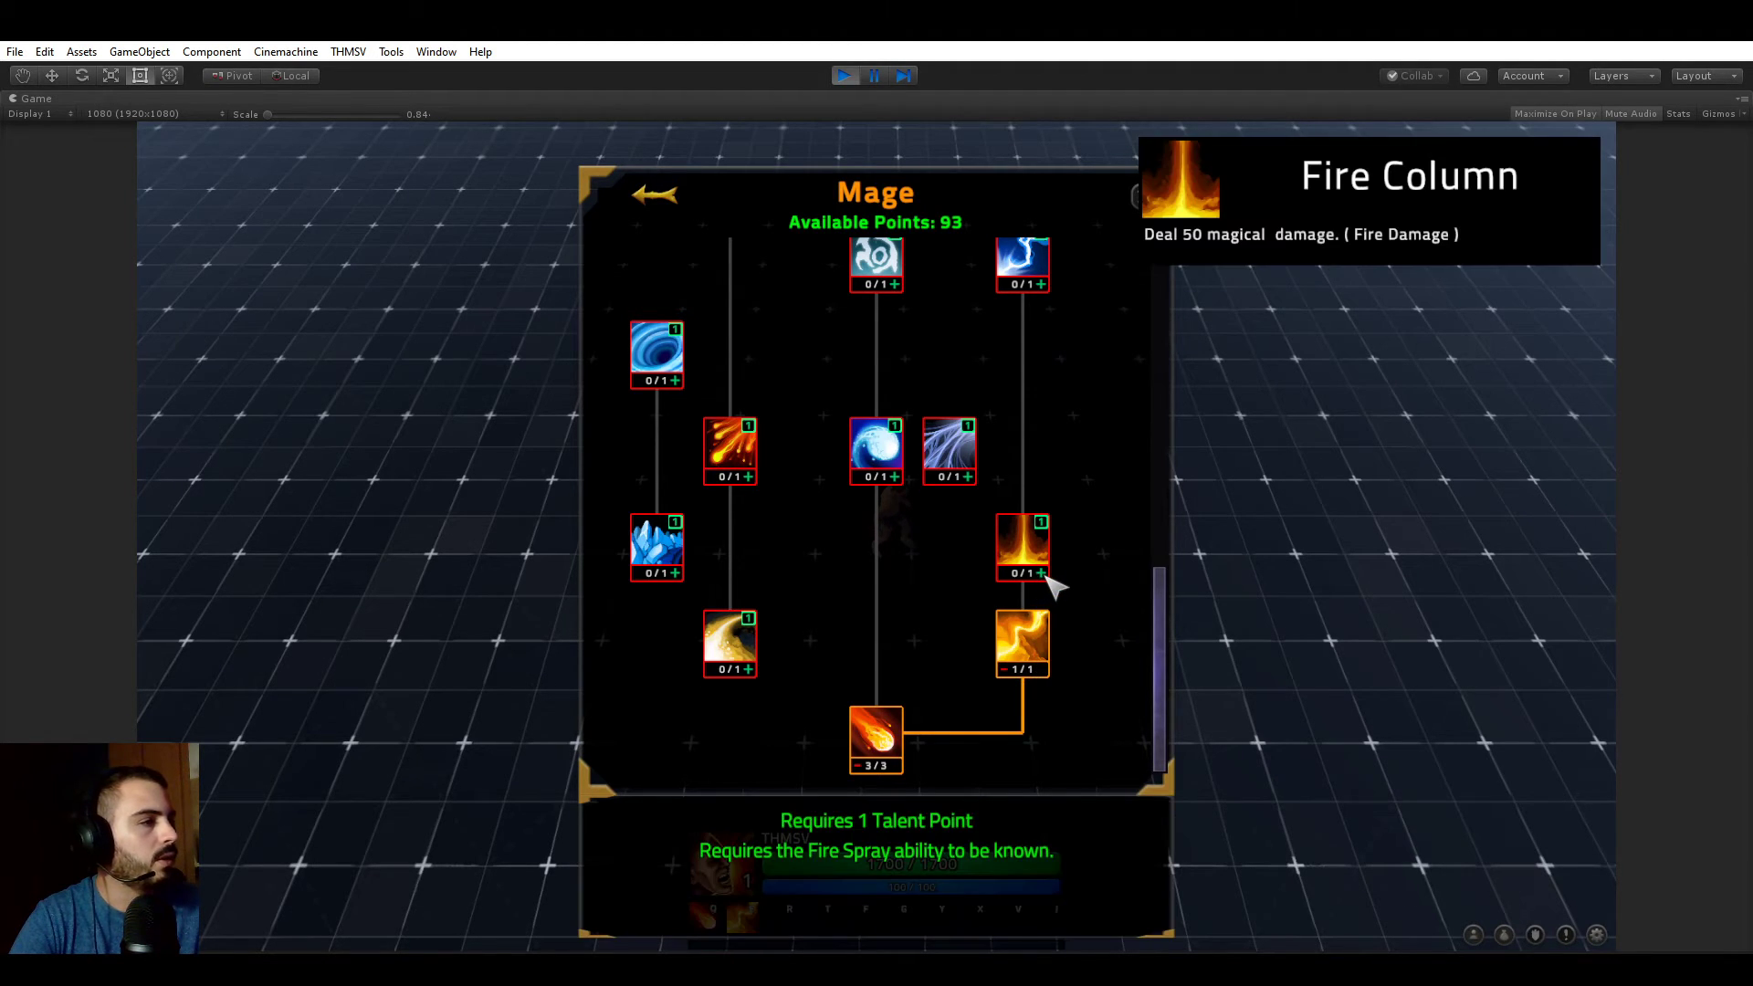
pyautogui.click(1041, 284)
pyautogui.click(895, 476)
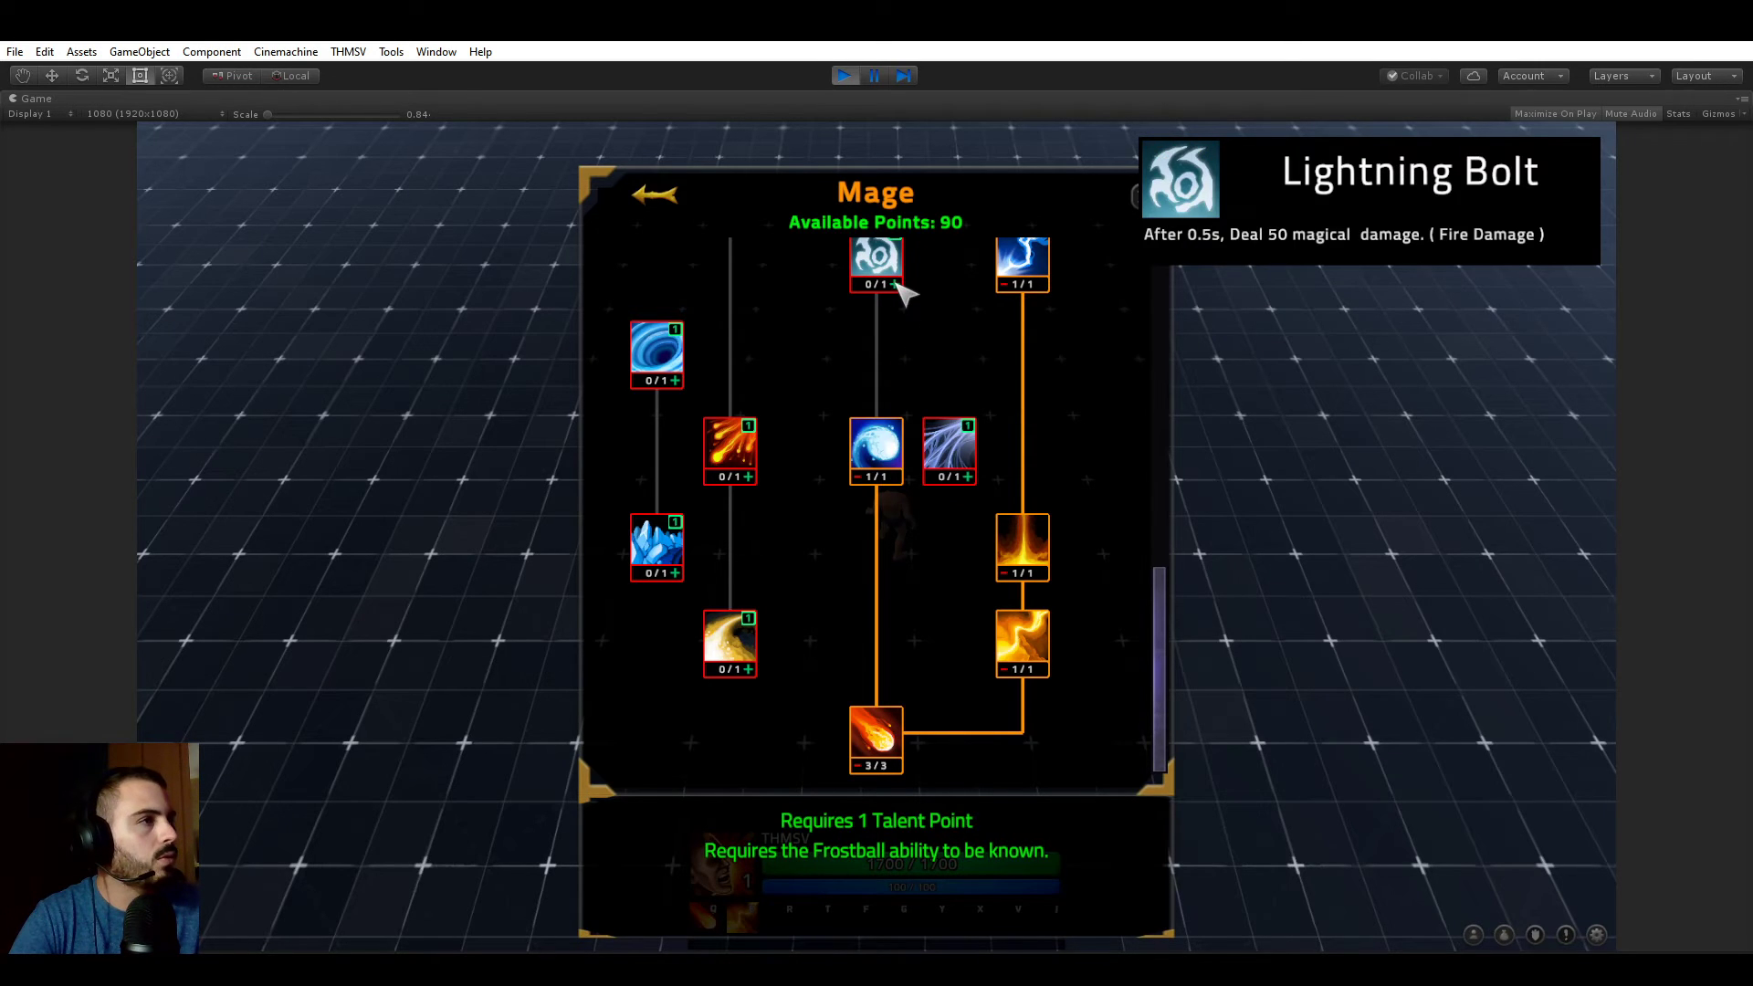
pyautogui.click(895, 284)
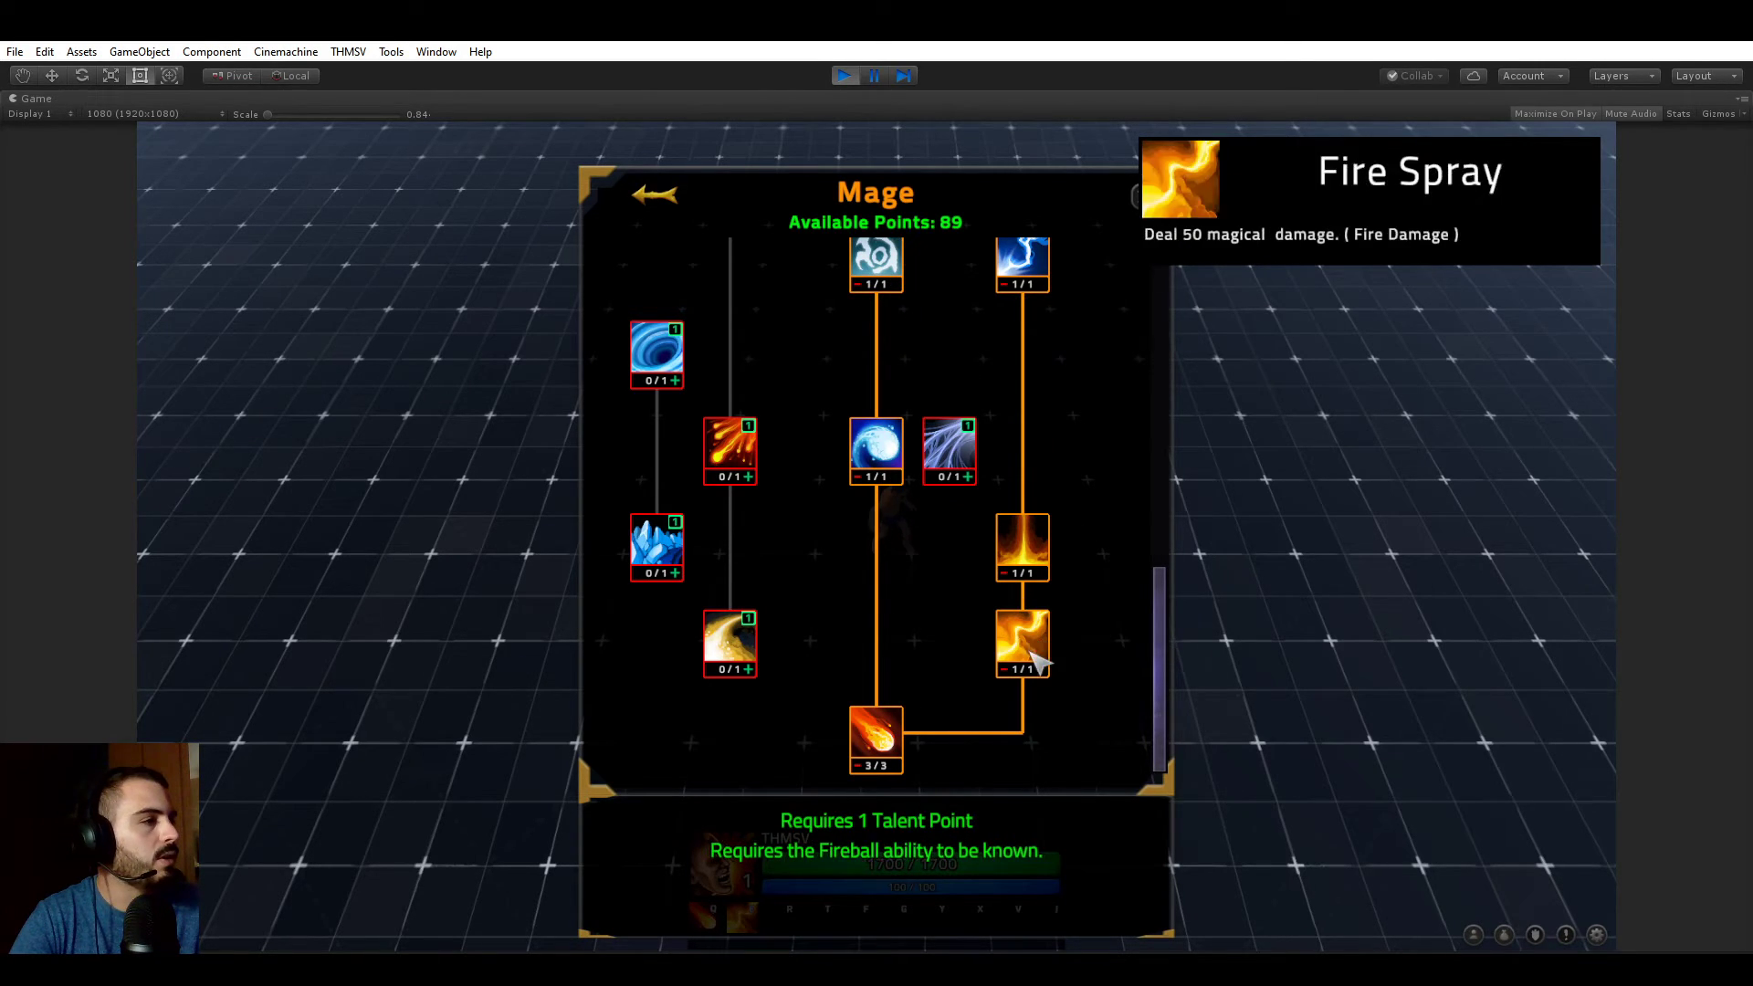
pyautogui.moveTo(1165, 645); pyautogui.dragTo(1181, 680)
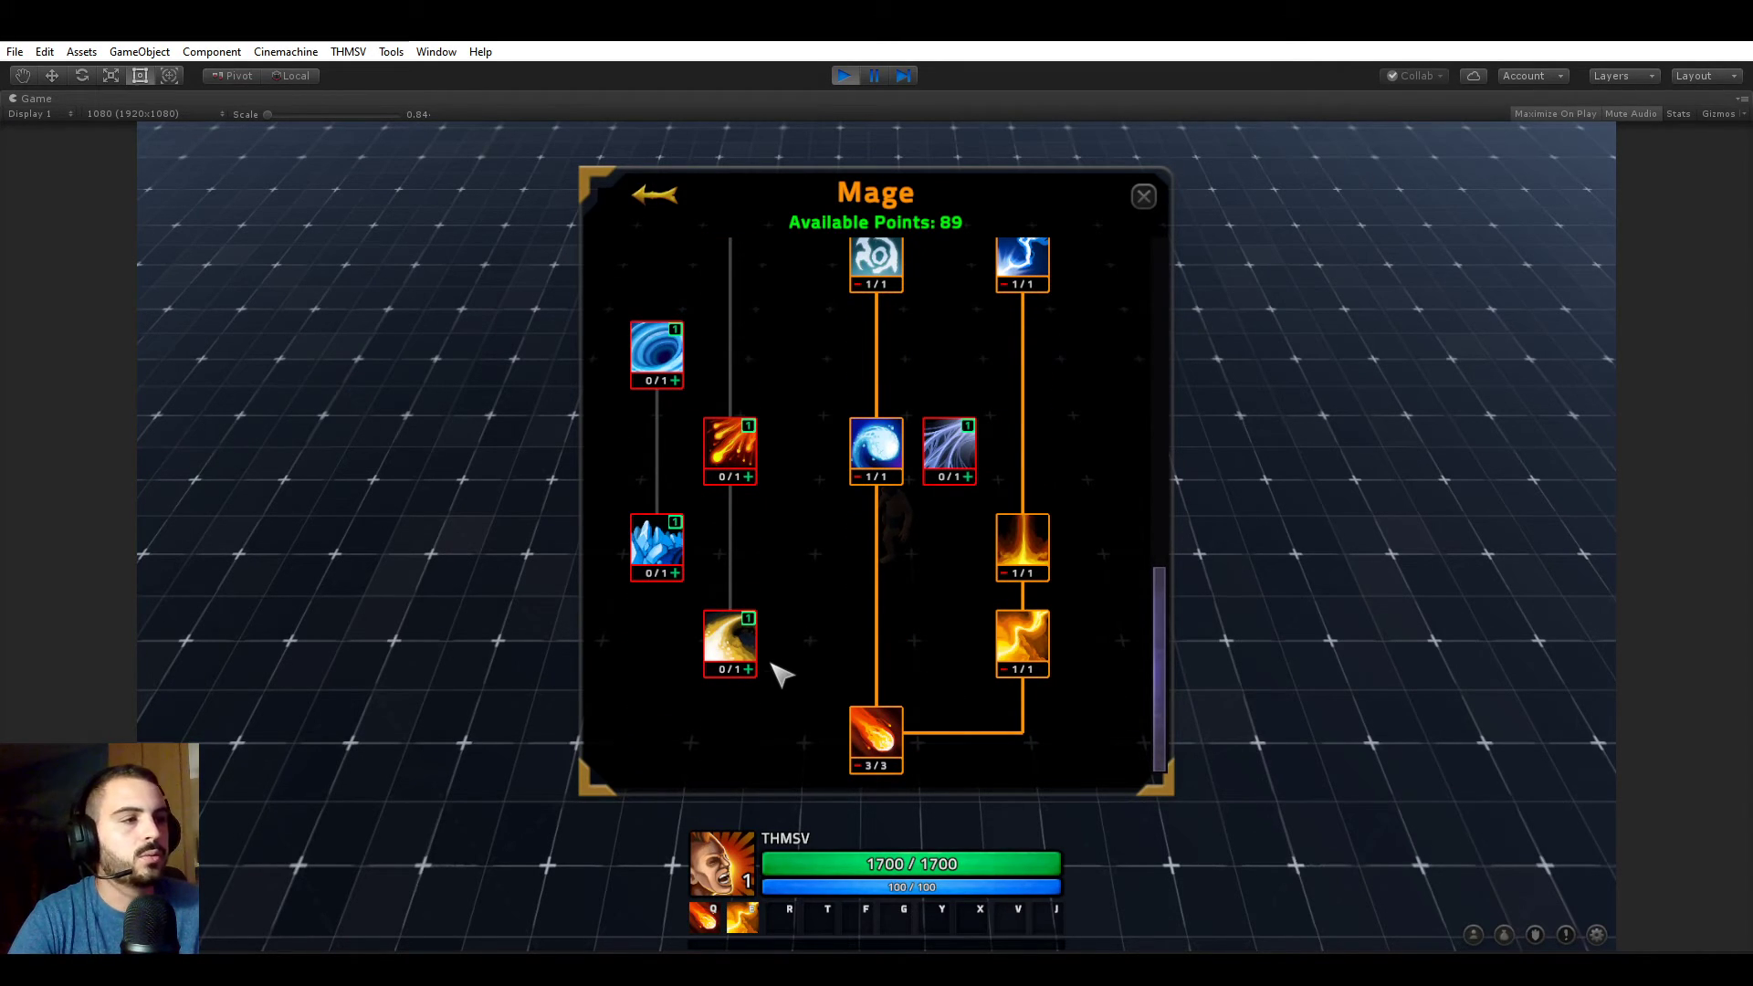
pyautogui.click(348, 52)
pyautogui.click(370, 69)
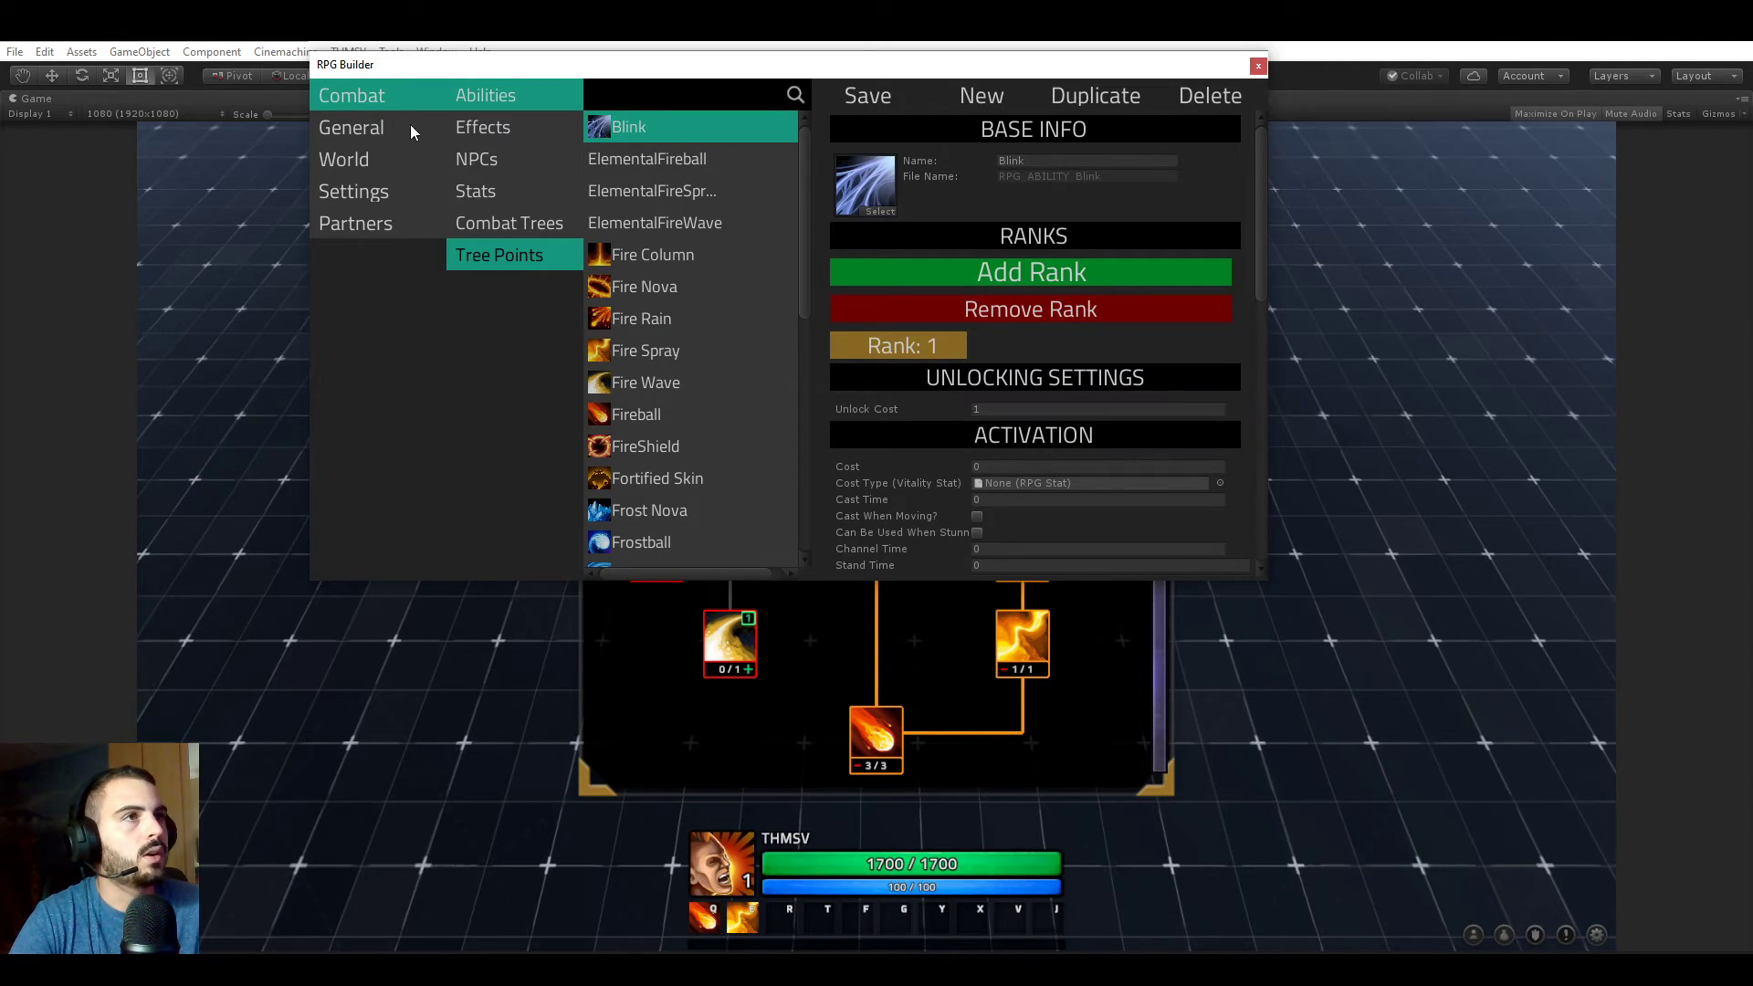
pyautogui.click(509, 221)
pyautogui.click(672, 162)
pyautogui.scroll(-6, 956, 315)
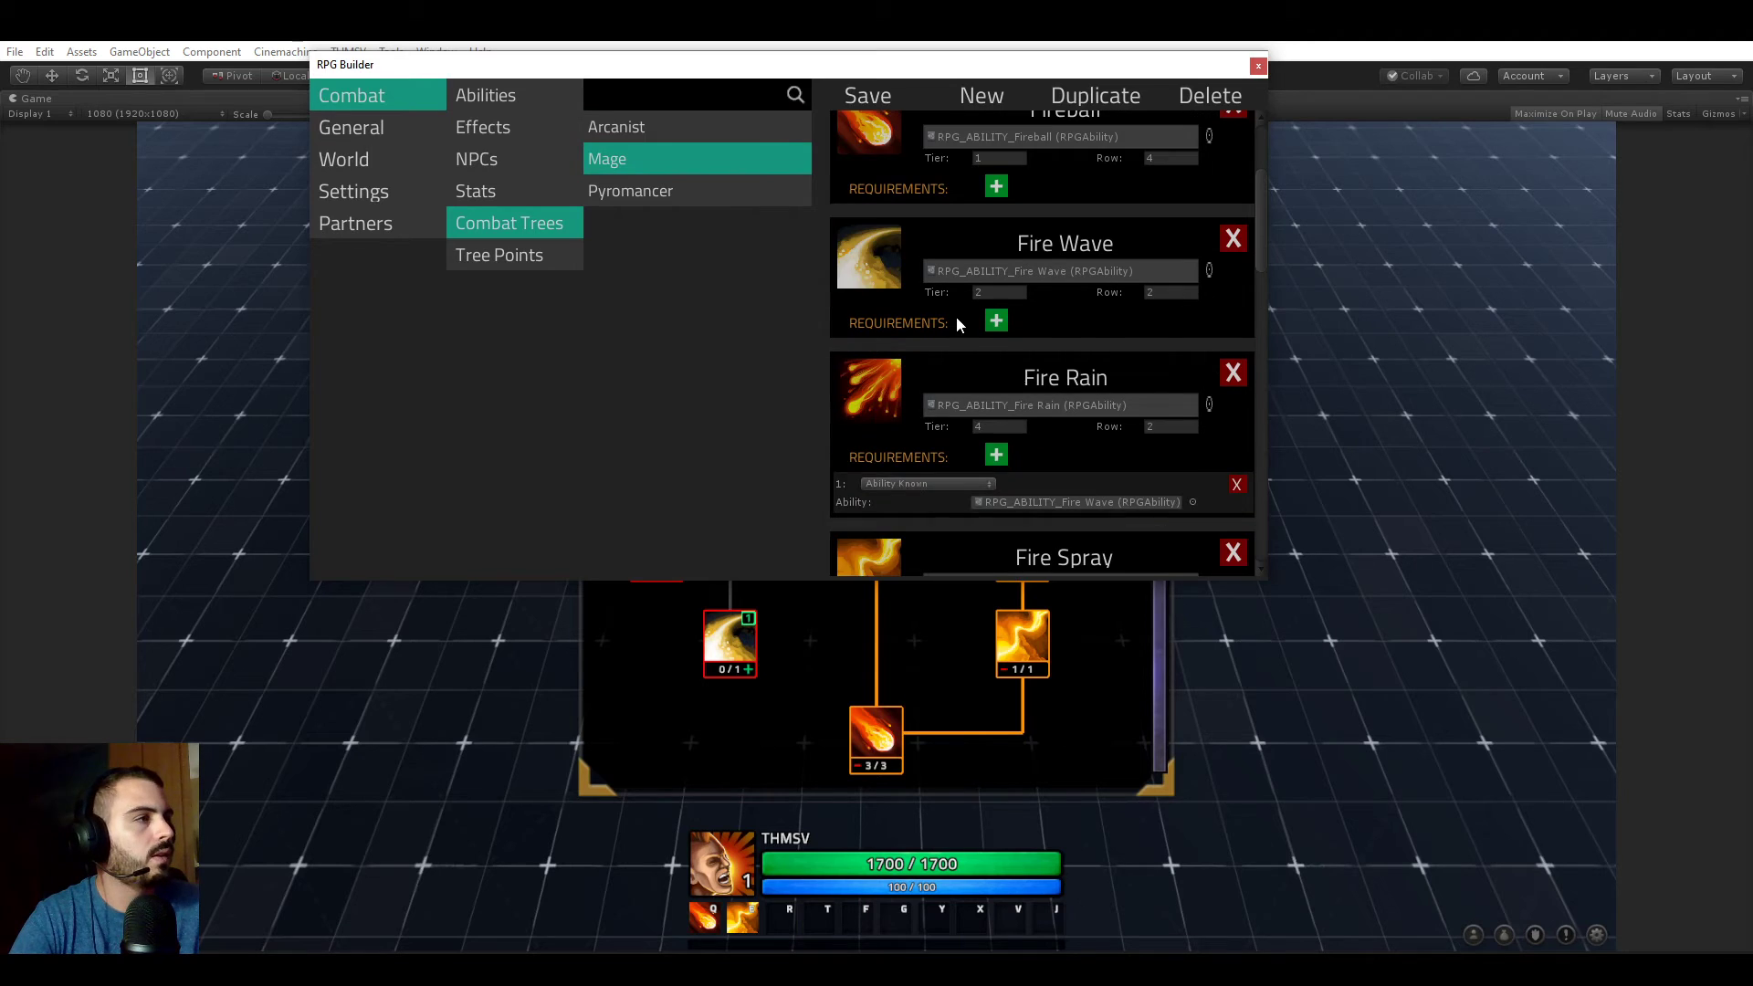
pyautogui.scroll(6, 929, 166)
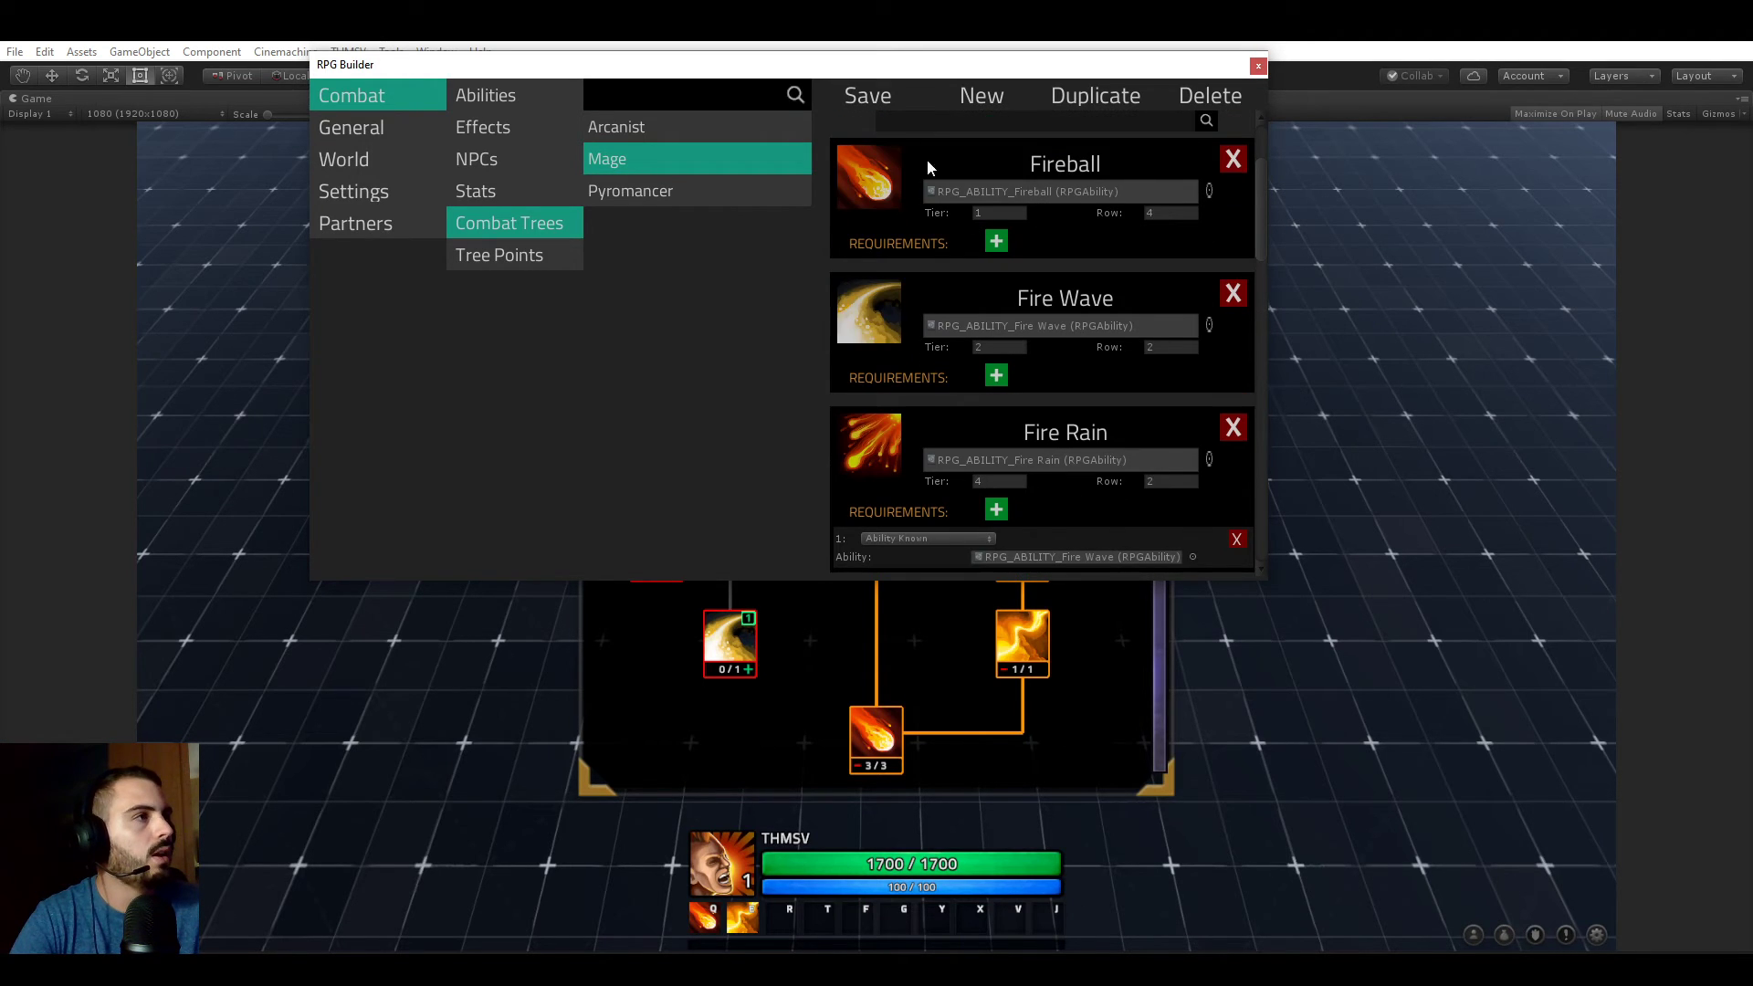
pyautogui.click(1258, 66)
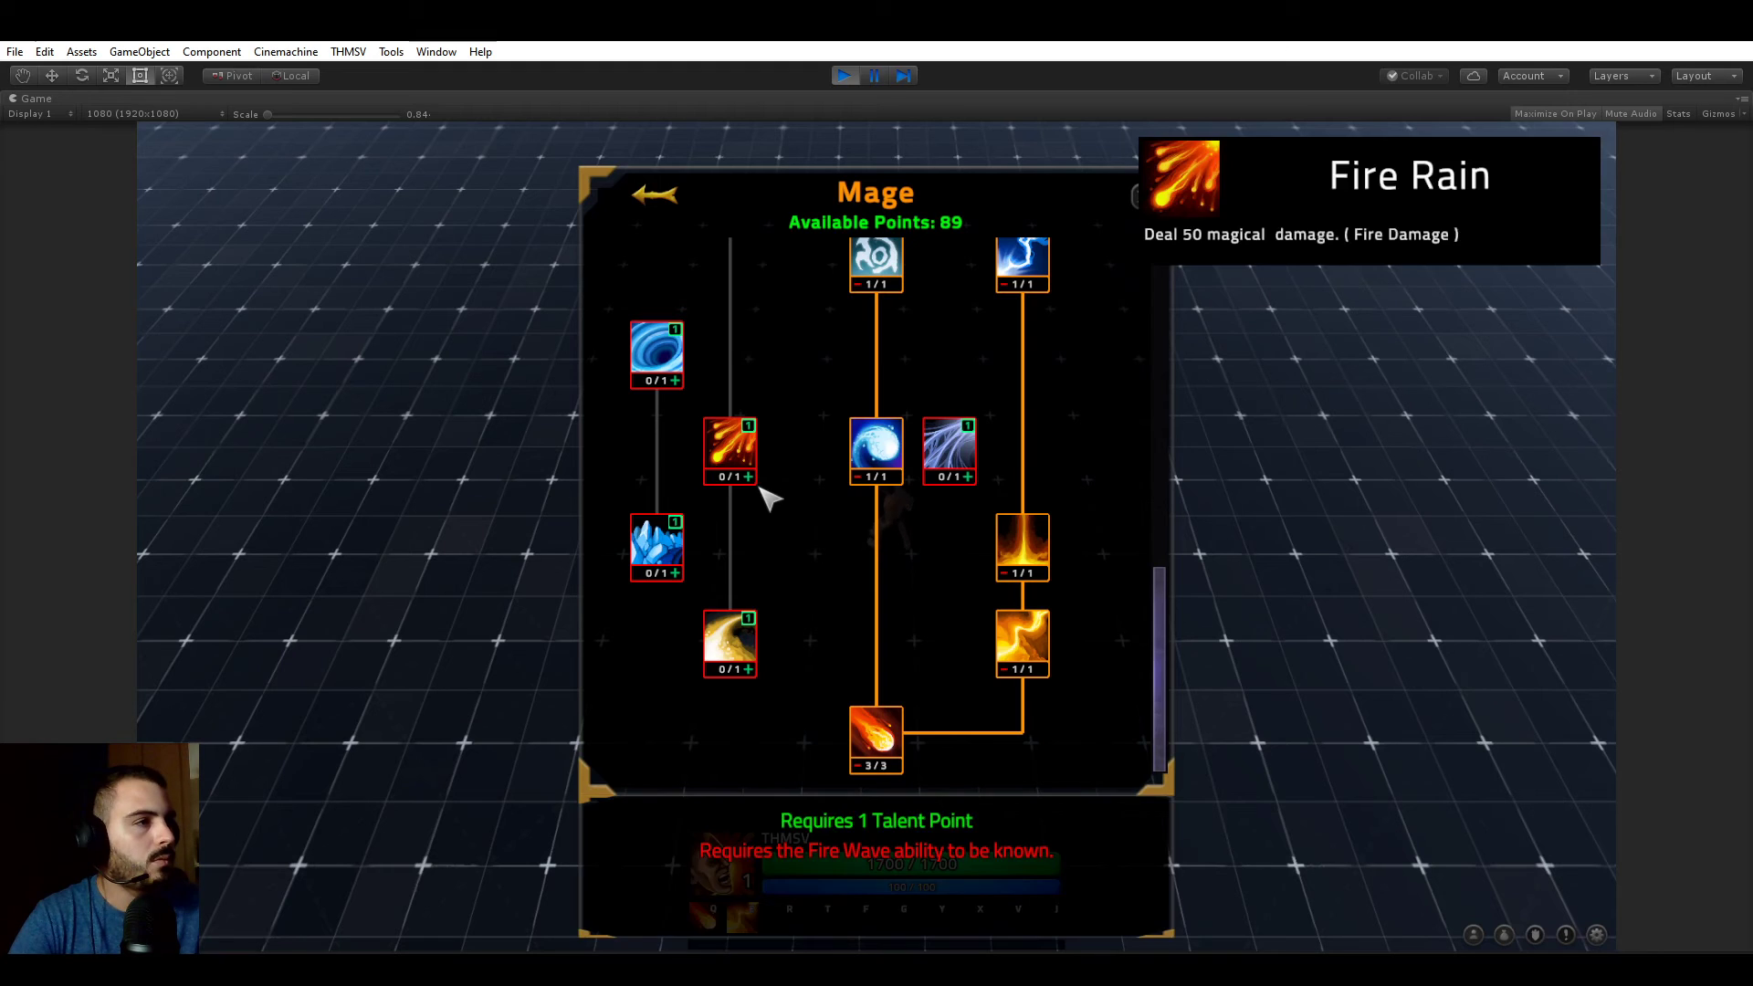
# - Learn Fire Wave, Fire Rain, Rock Throw, Frost Nova, Ground Heal and Blink
pyautogui.click(751, 478)
pyautogui.click(749, 672)
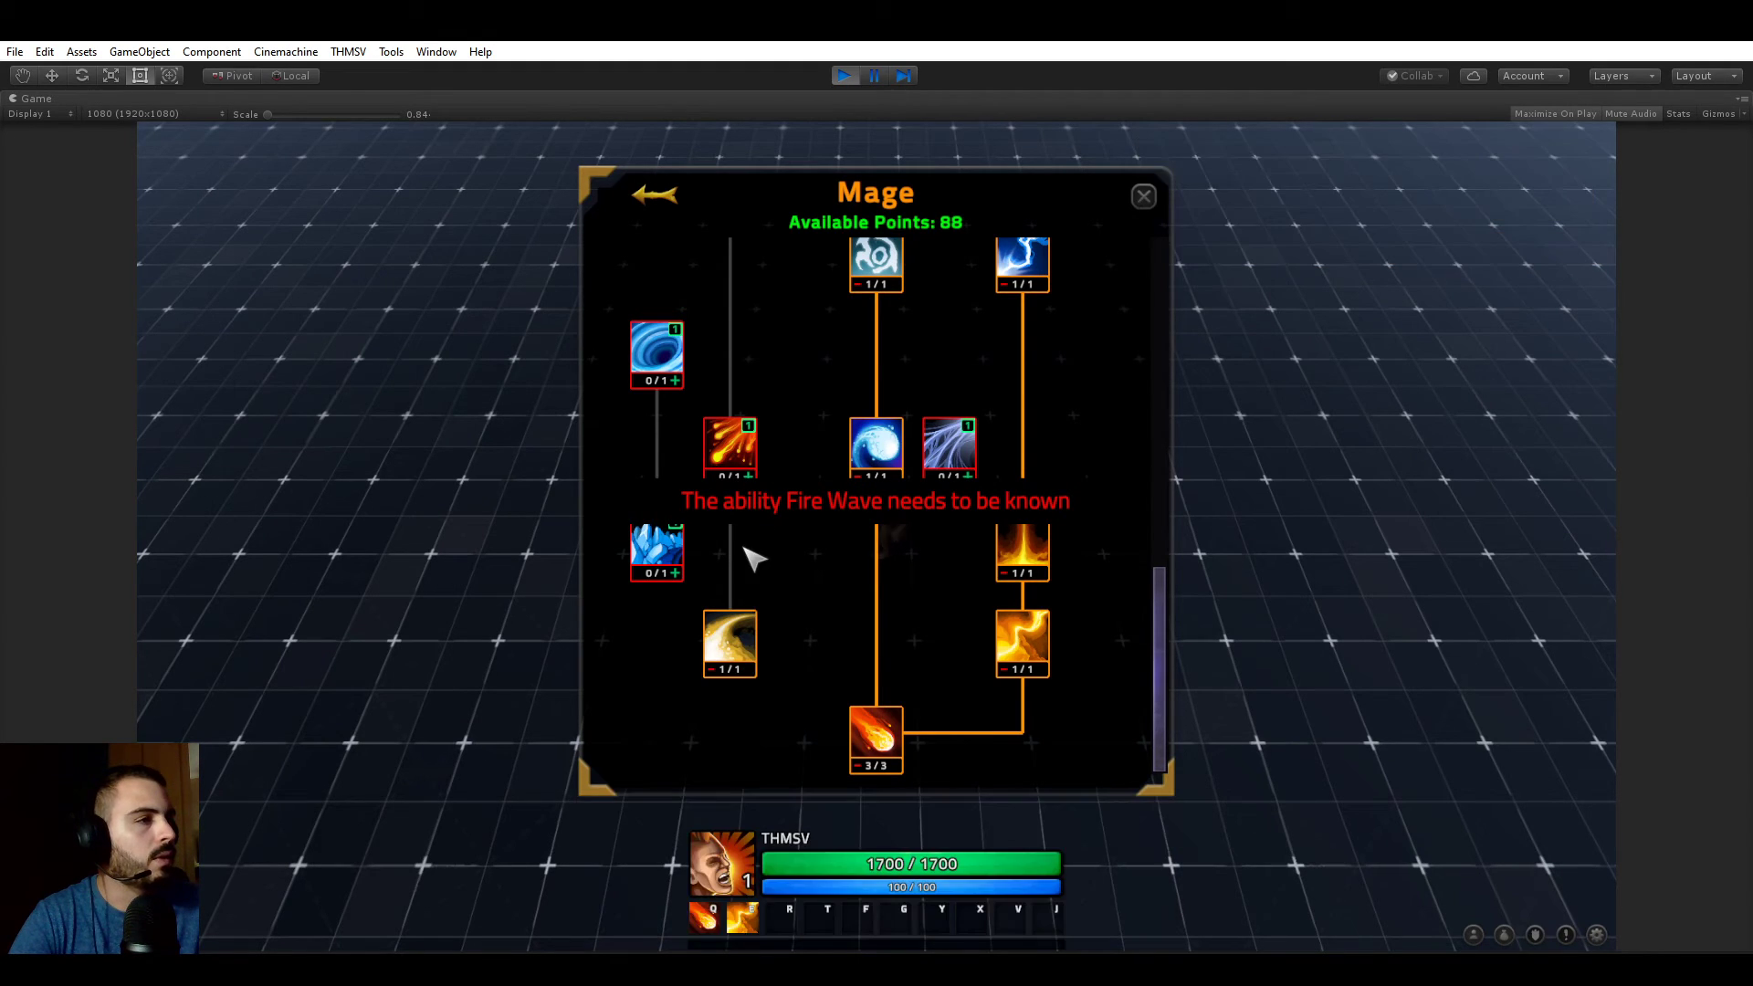
pyautogui.click(767, 480)
pyautogui.moveTo(1161, 619)
pyautogui.mouseDown()
pyautogui.moveTo(1167, 539)
pyautogui.moveTo(1162, 615)
pyautogui.mouseUp()
pyautogui.click(750, 429)
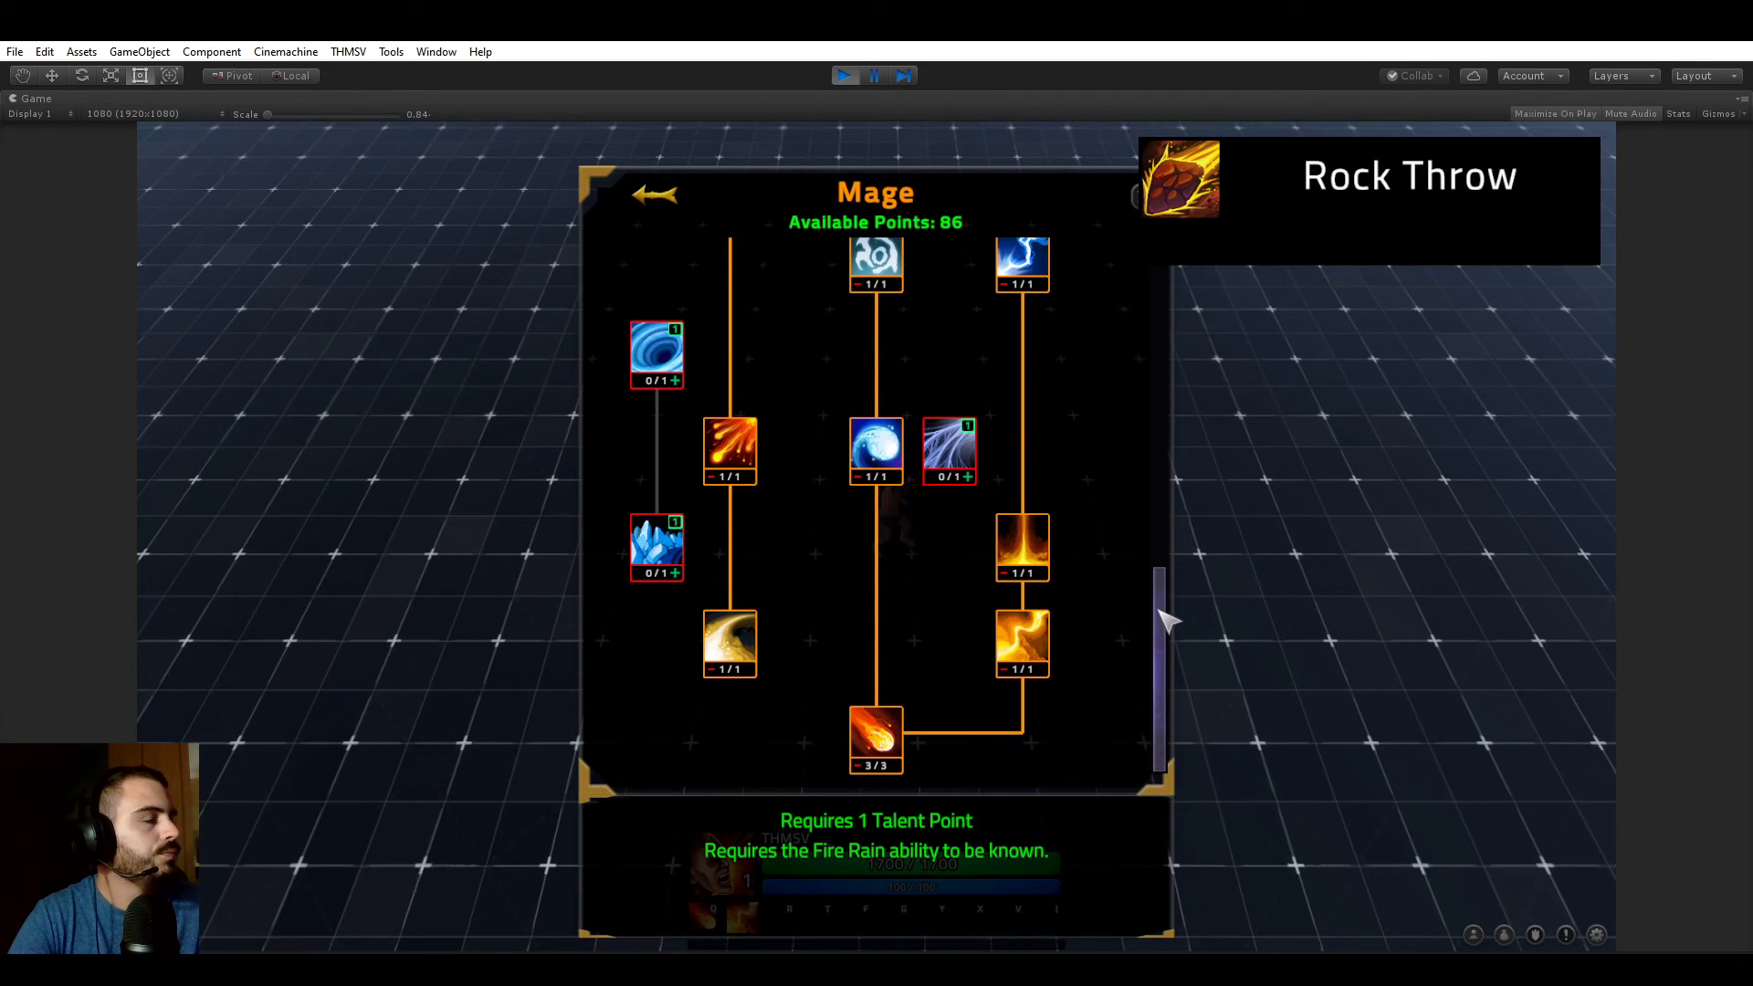
pyautogui.click(673, 574)
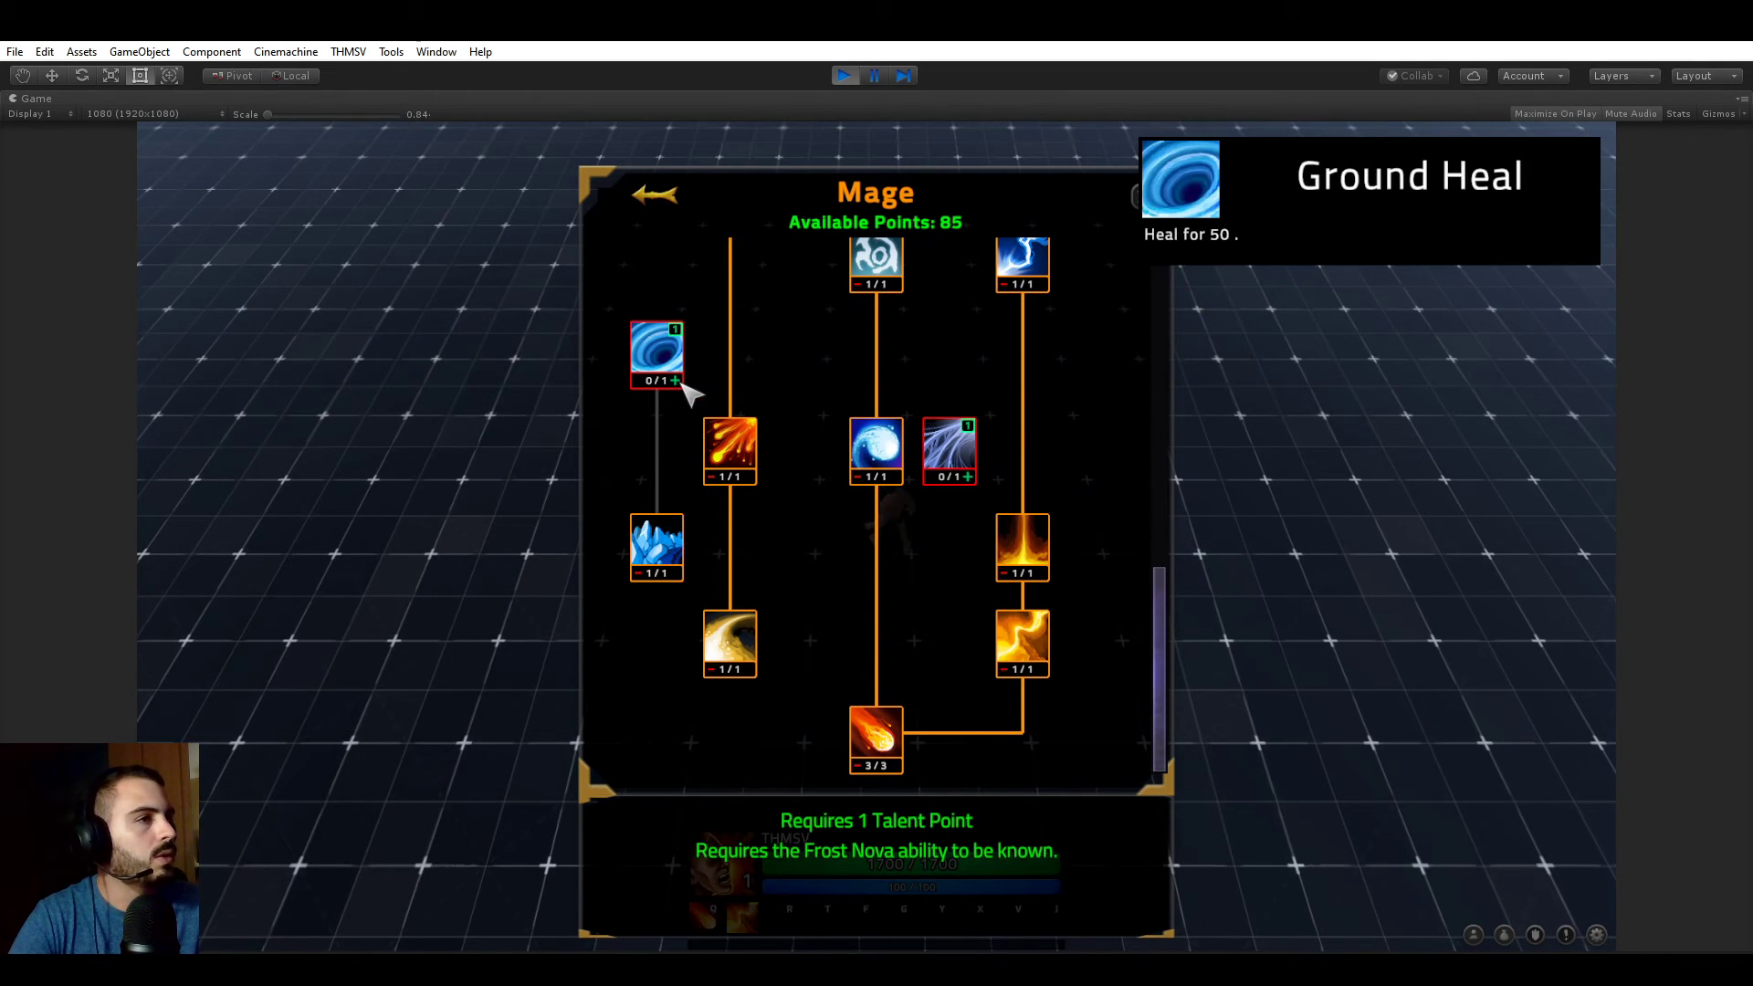
pyautogui.click(676, 380)
pyautogui.click(967, 477)
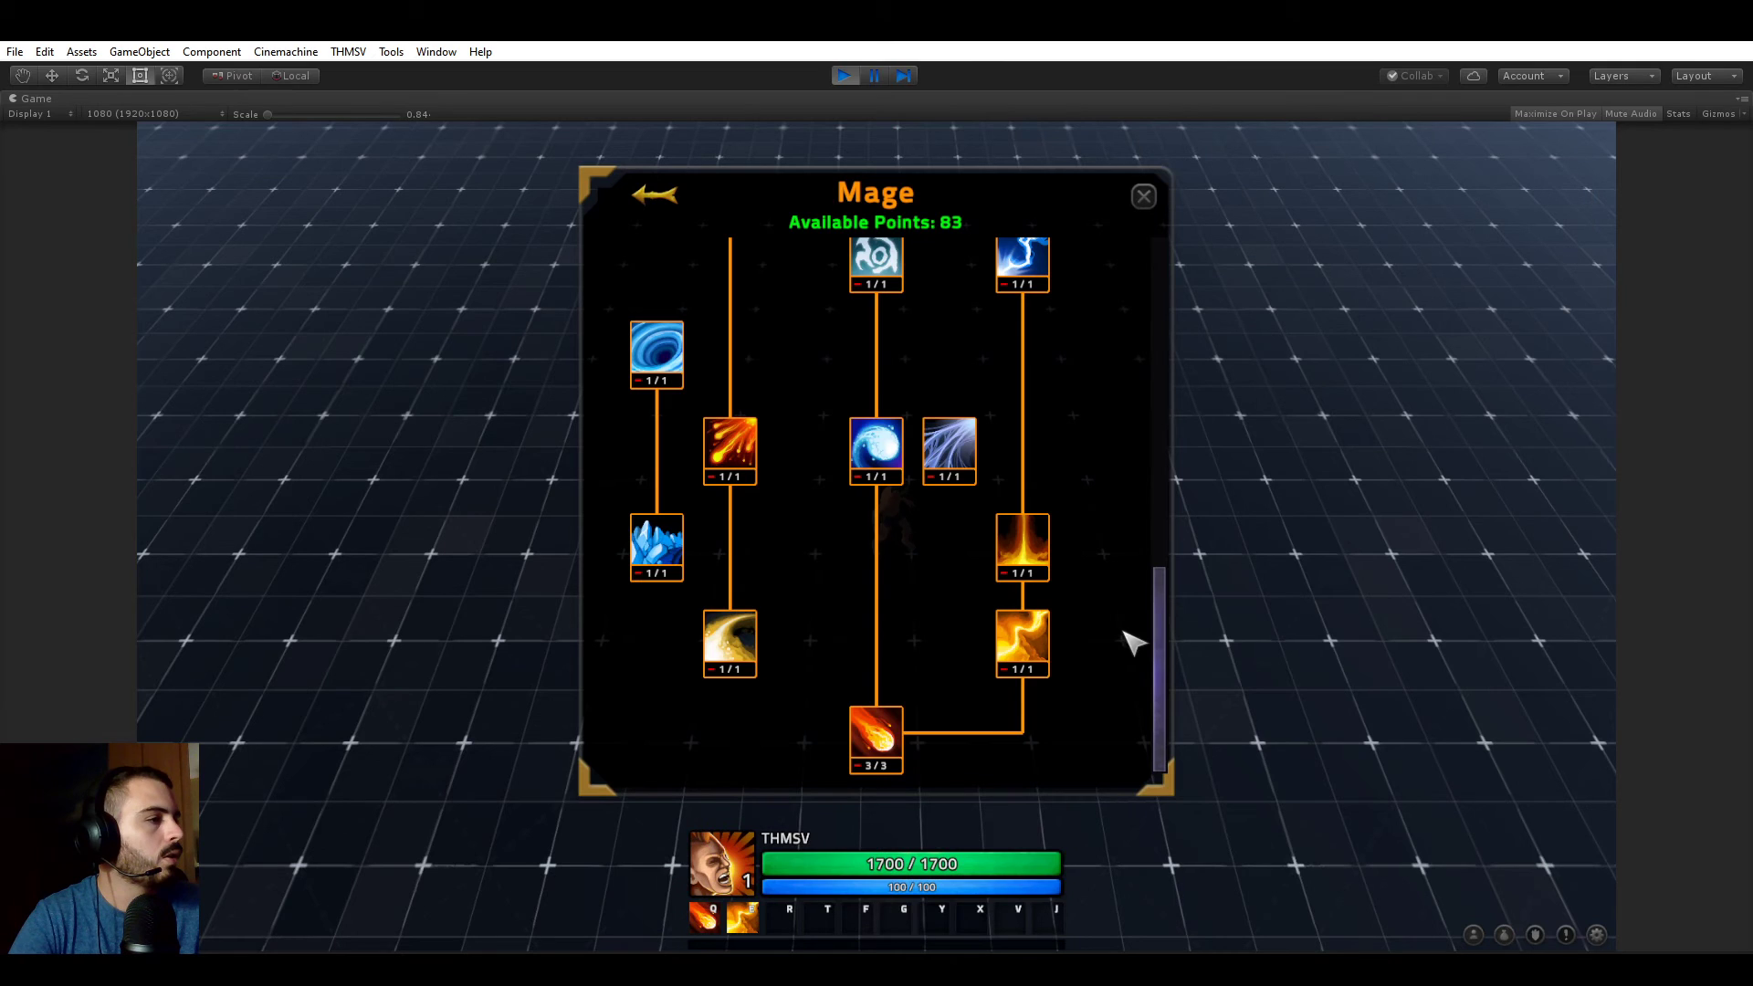
pyautogui.moveTo(1158, 639); pyautogui.dragTo(1169, 754)
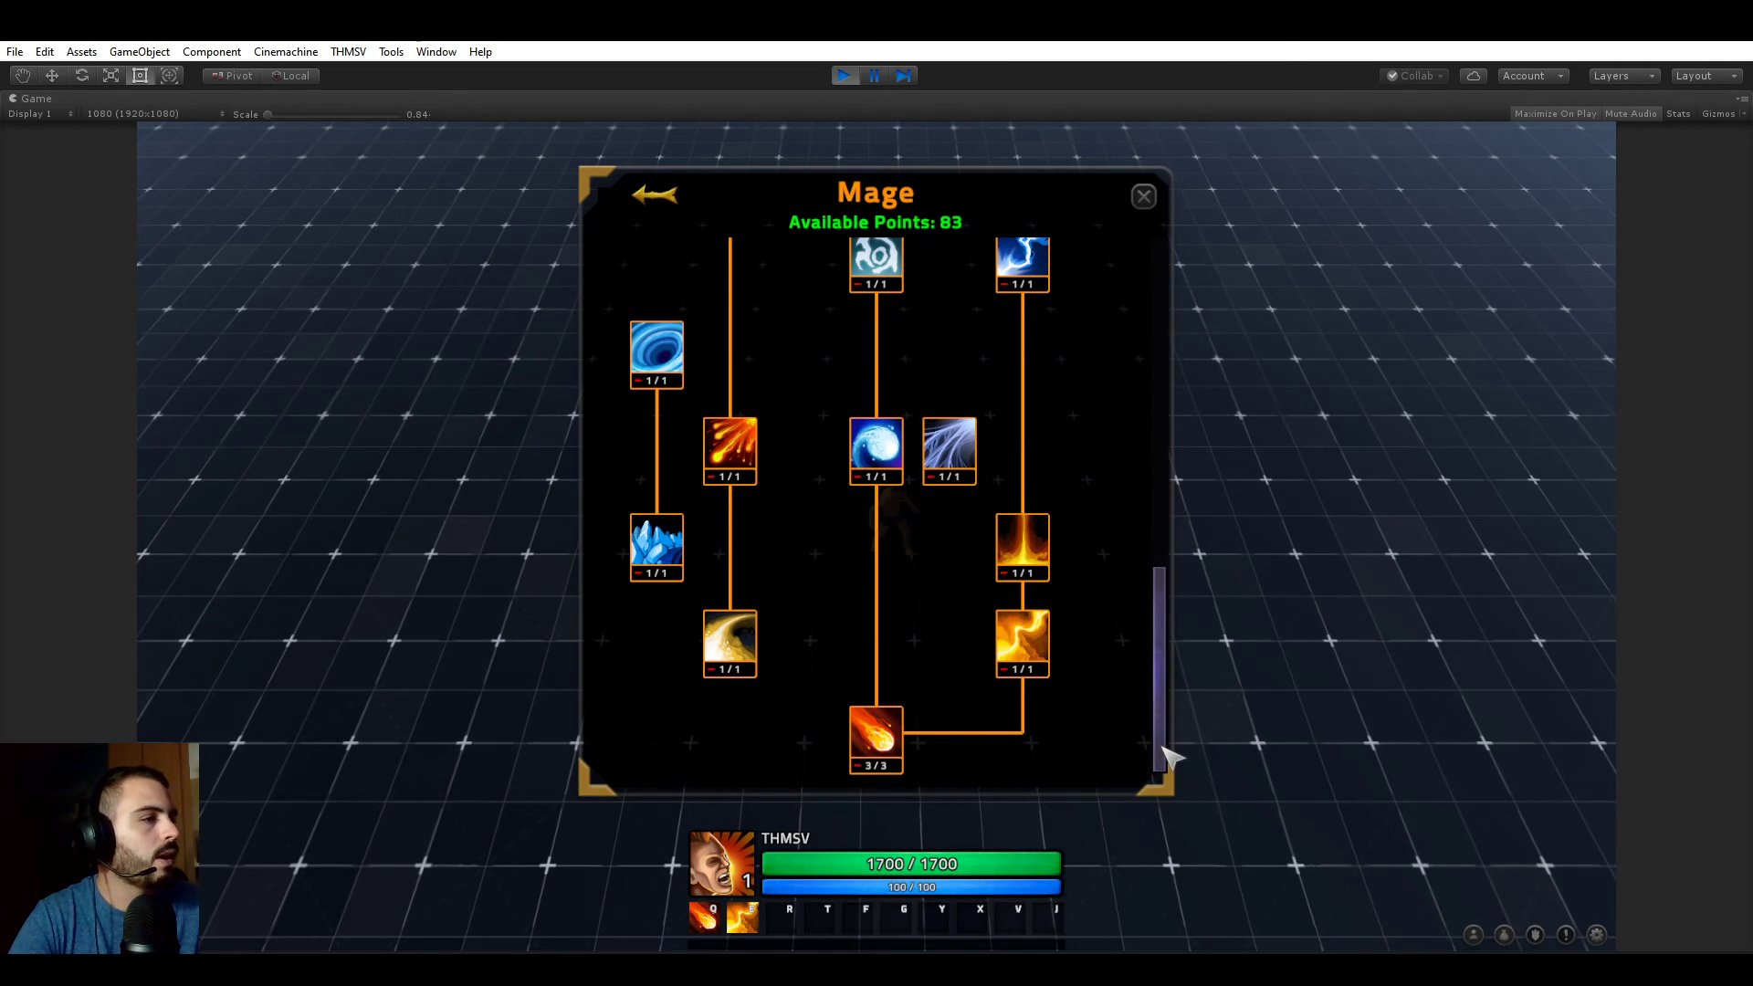
pyautogui.moveTo(1176, 664)
pyautogui.mouseDown()
pyautogui.moveTo(1162, 575)
pyautogui.moveTo(1174, 683)
pyautogui.mouseUp()
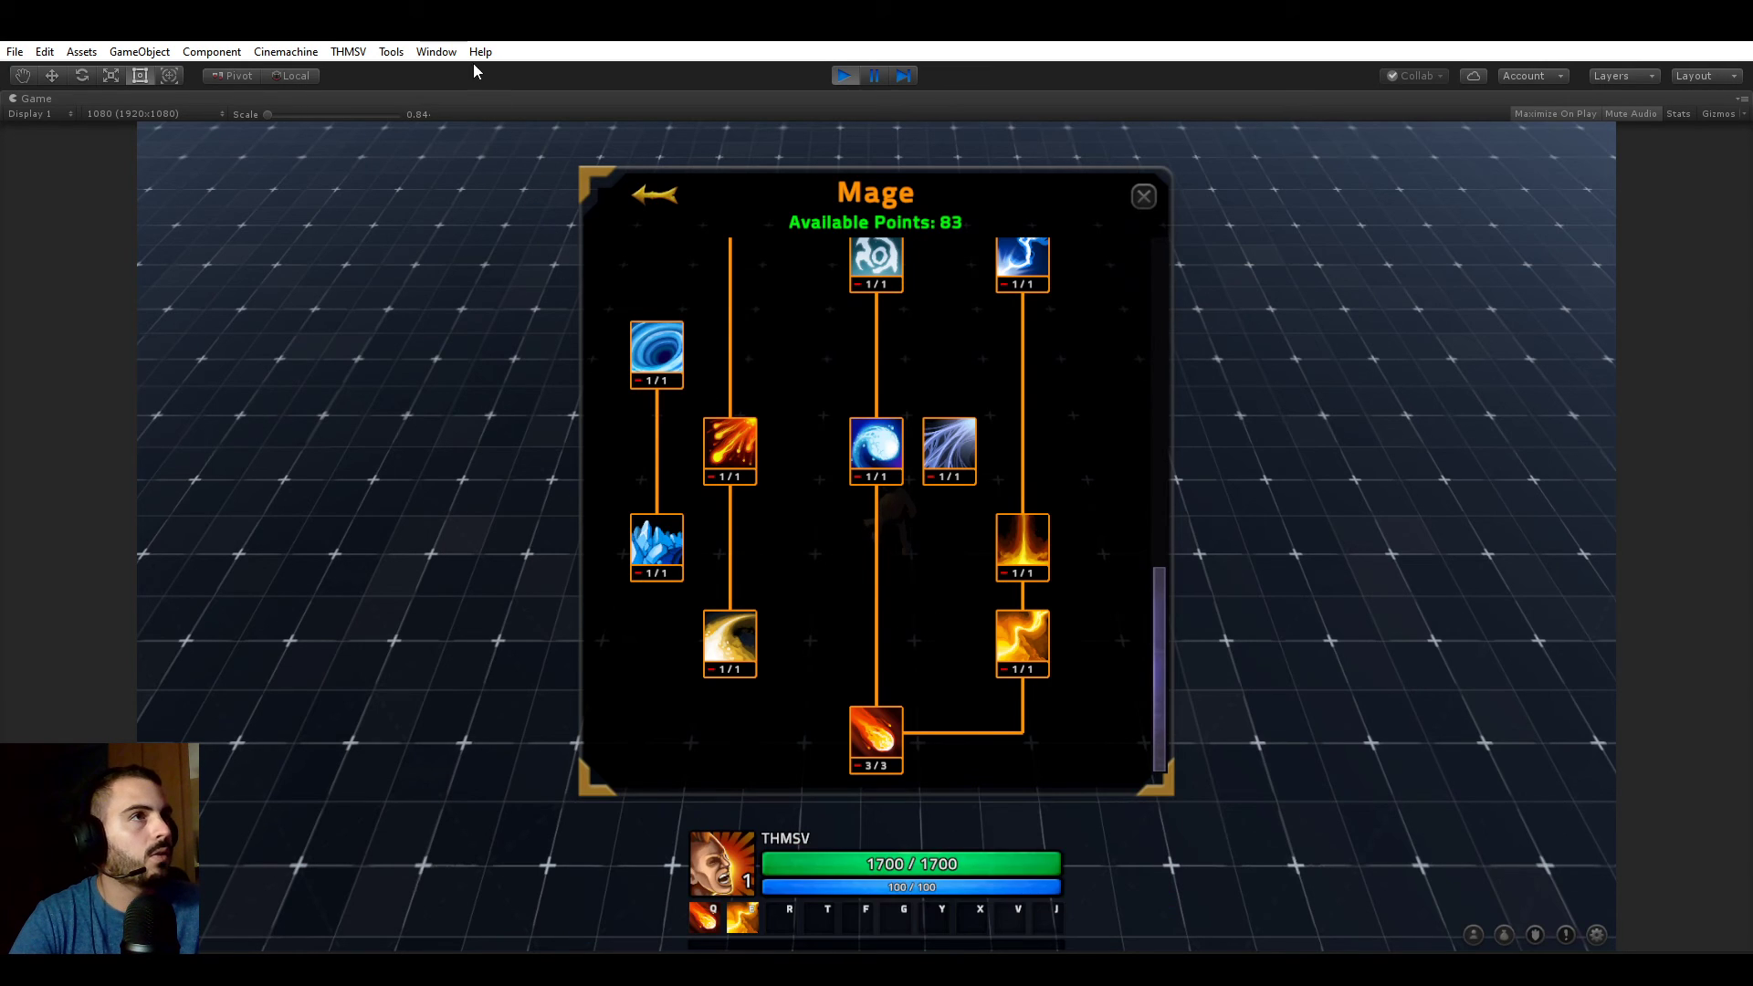
# - In the RPG Builder's Mage combat tree, set Fire Wave's Row to 3
pyautogui.click(348, 52)
pyautogui.click(362, 73)
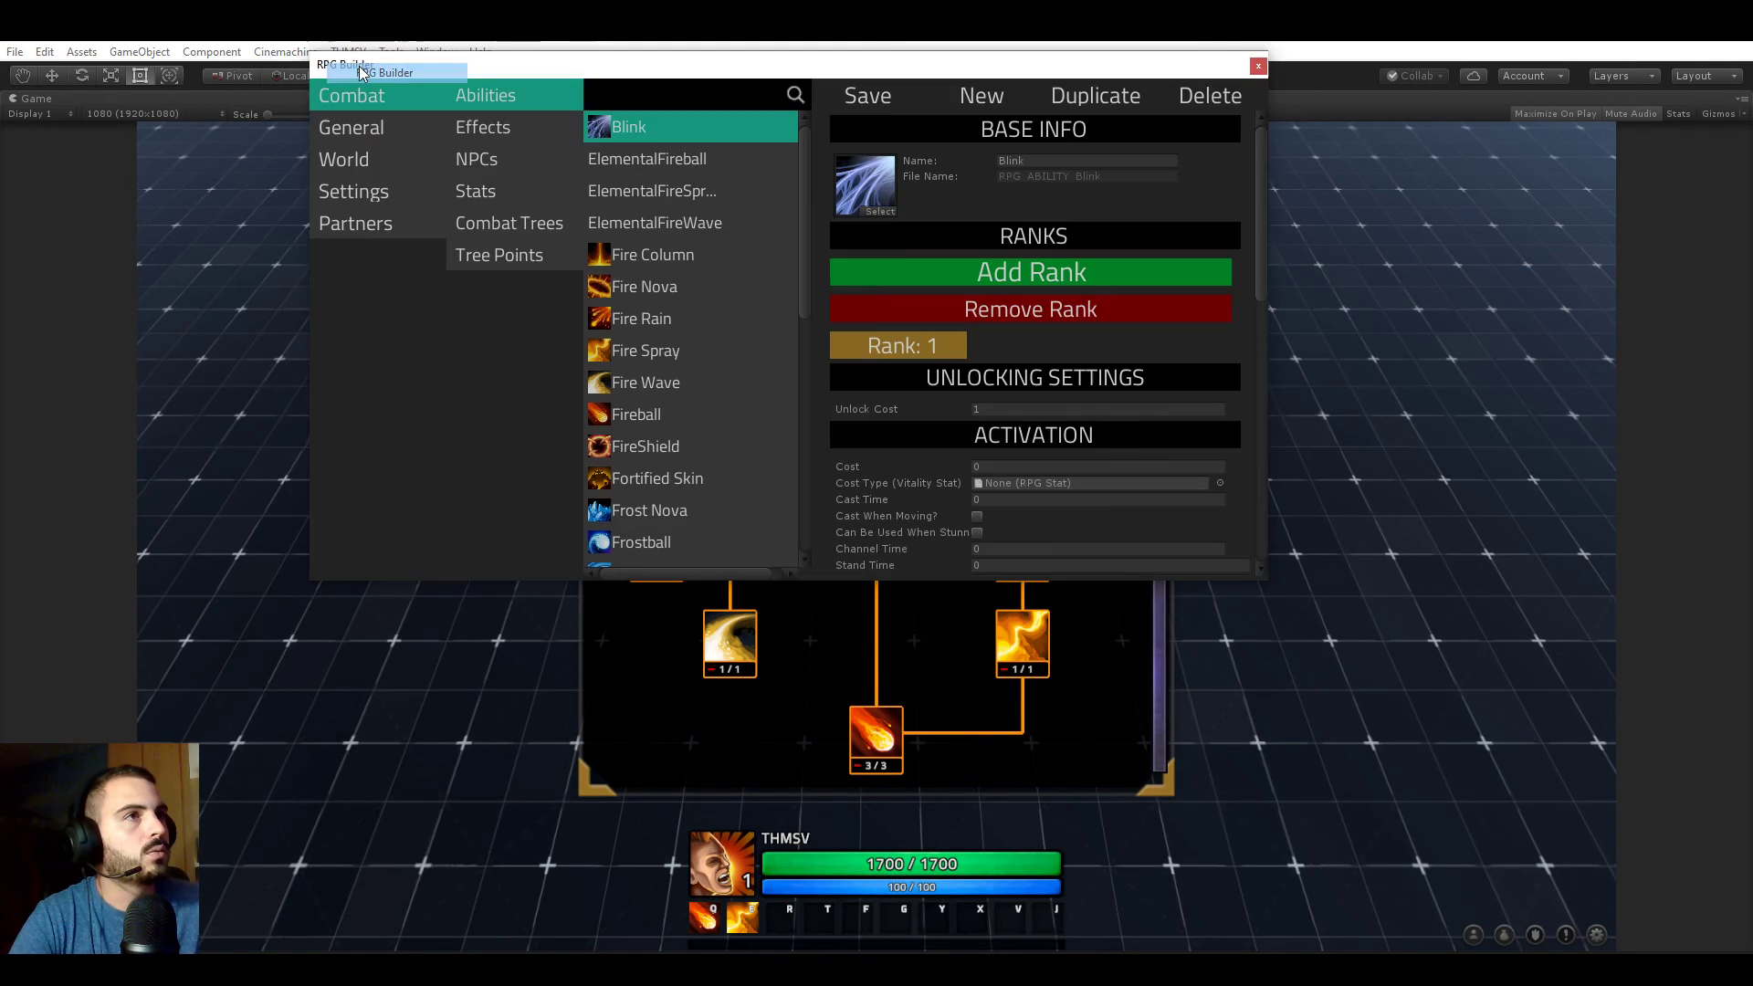
pyautogui.click(513, 223)
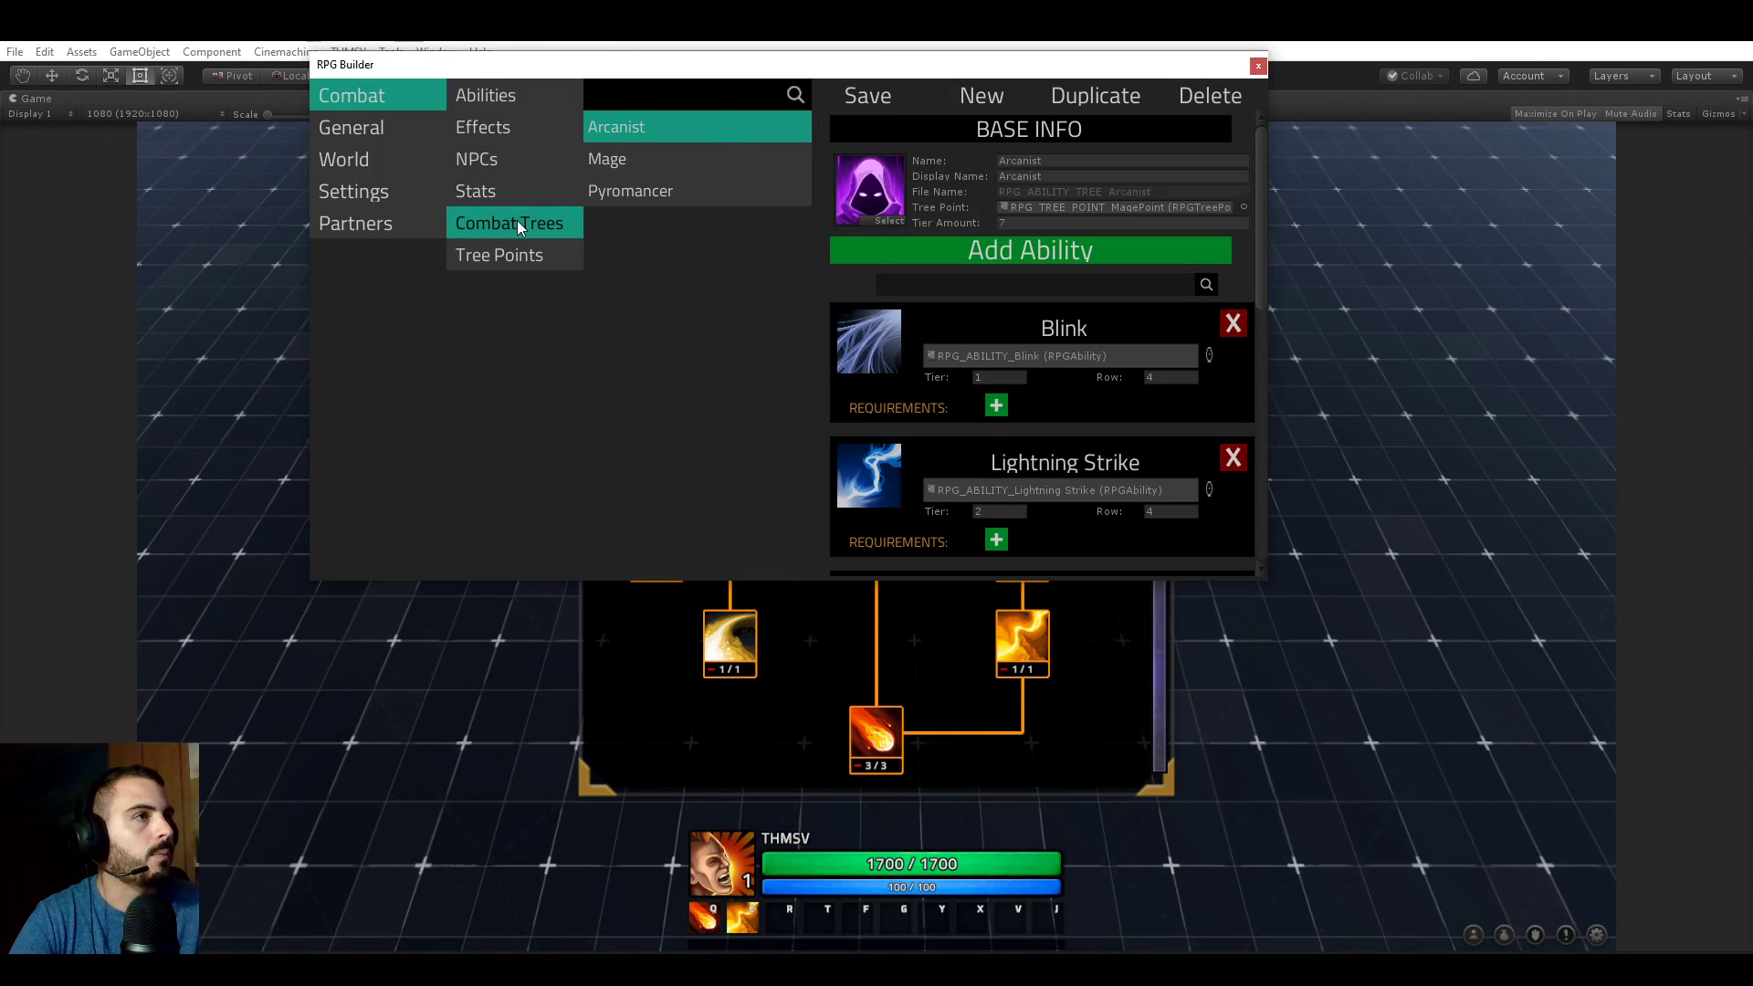
pyautogui.click(677, 163)
pyautogui.scroll(-1, 988, 321)
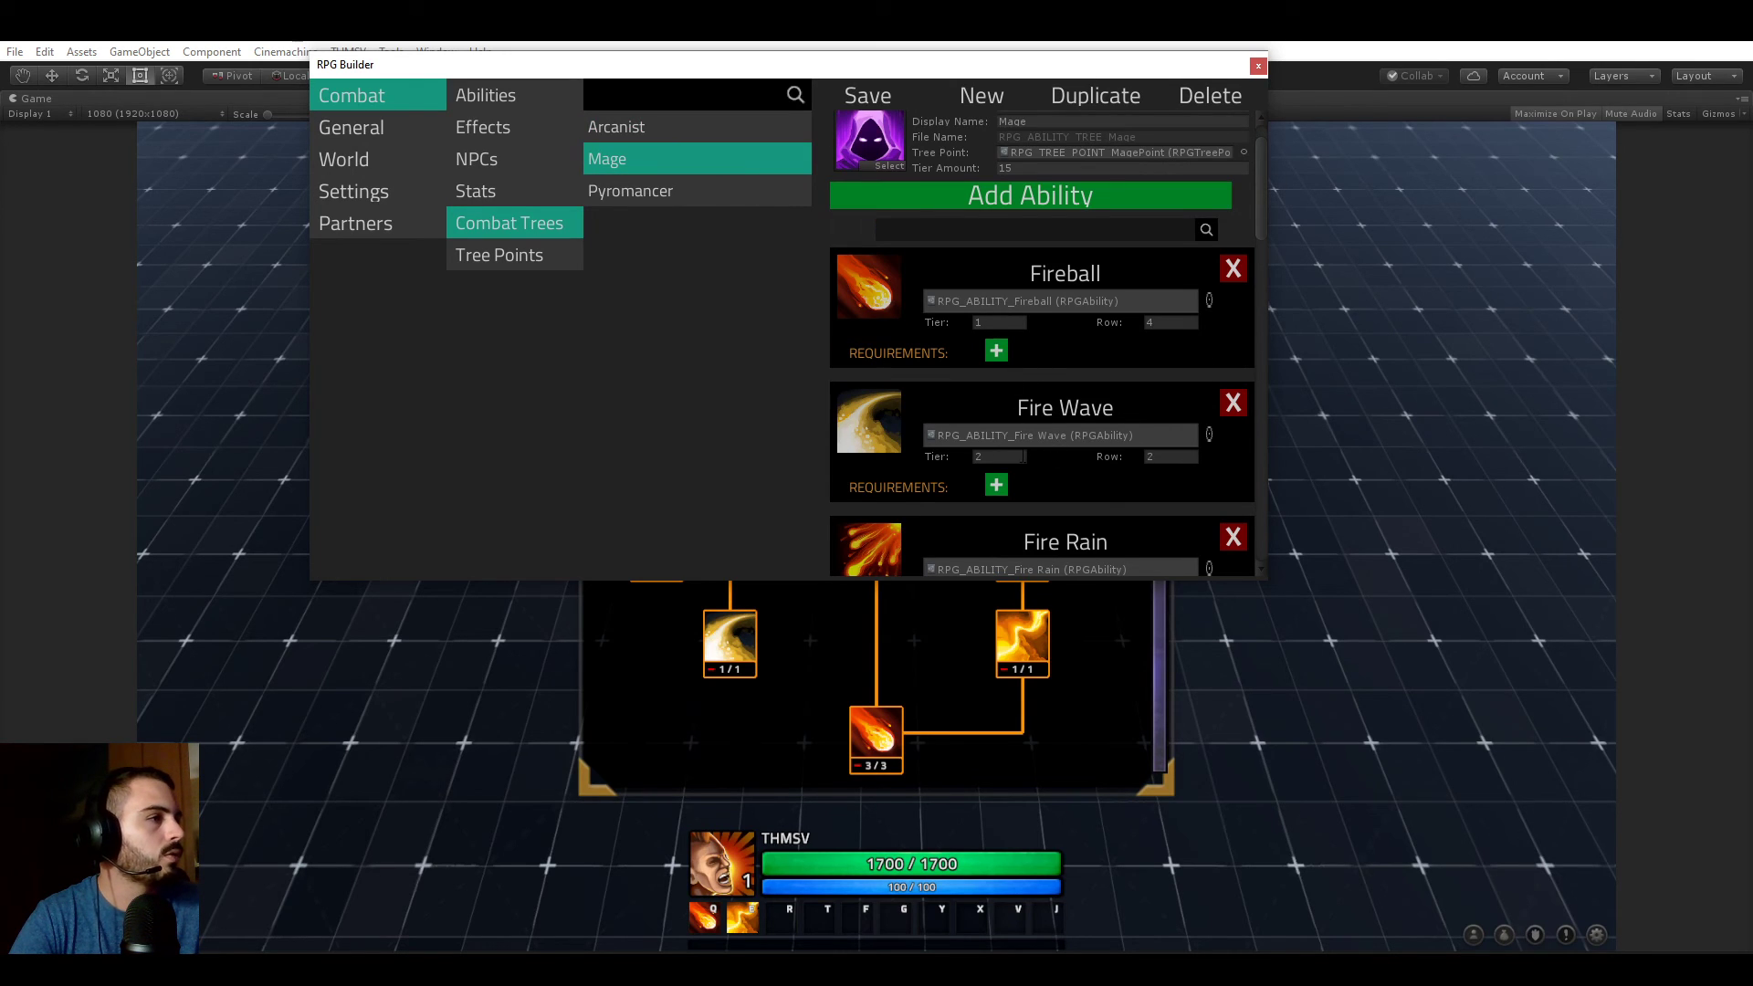
pyautogui.write('3')
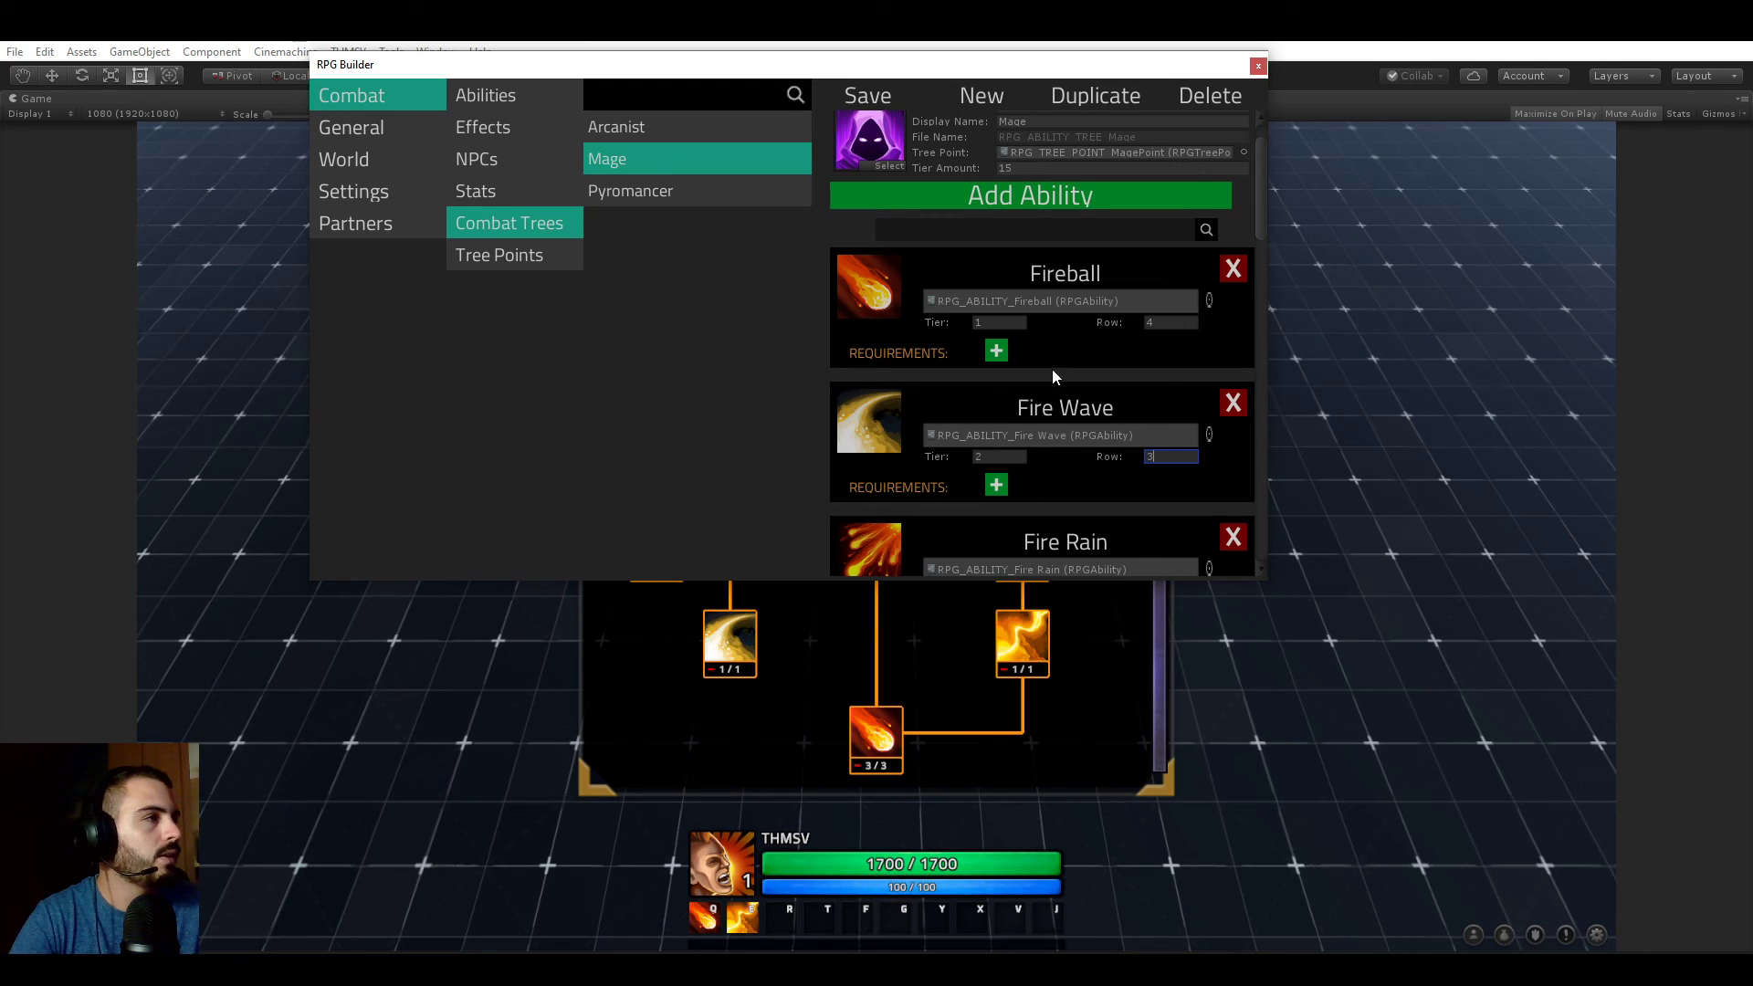
# - Close the editor and reopen the Mage tree in the game to see the shifted Fire Wave node
pyautogui.click(1258, 64)
pyautogui.click(654, 194)
pyautogui.click(579, 301)
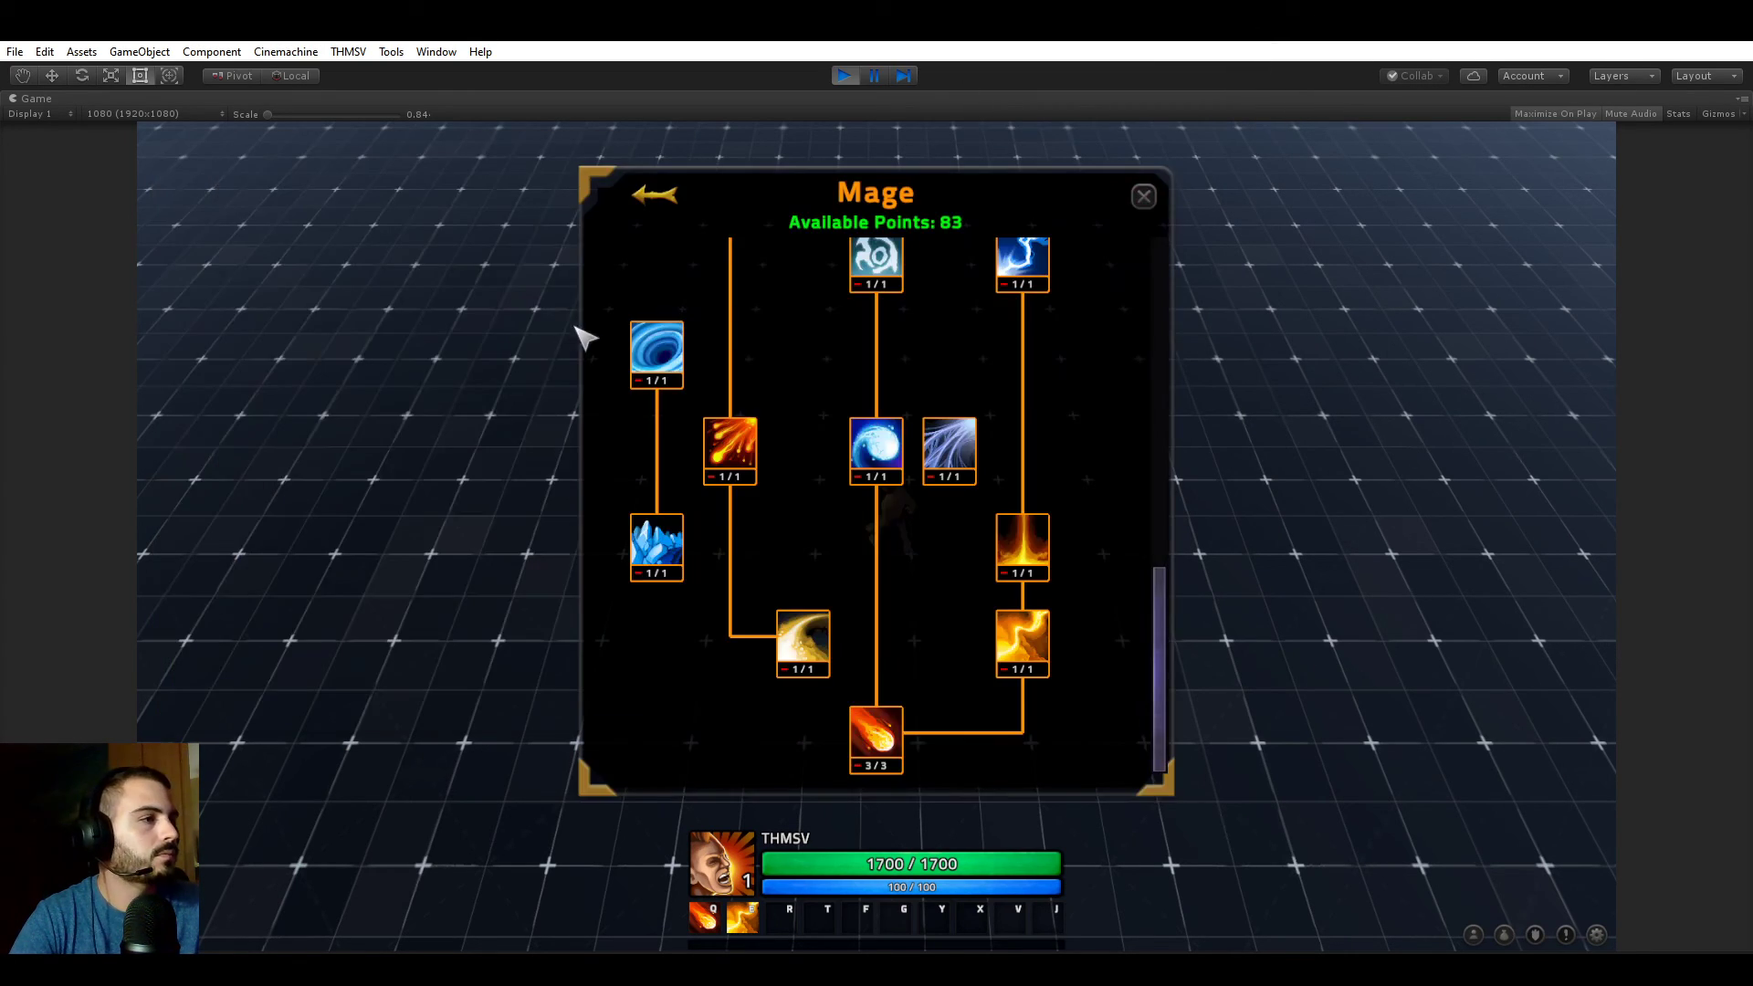
pyautogui.moveTo(1163, 601); pyautogui.dragTo(1178, 672)
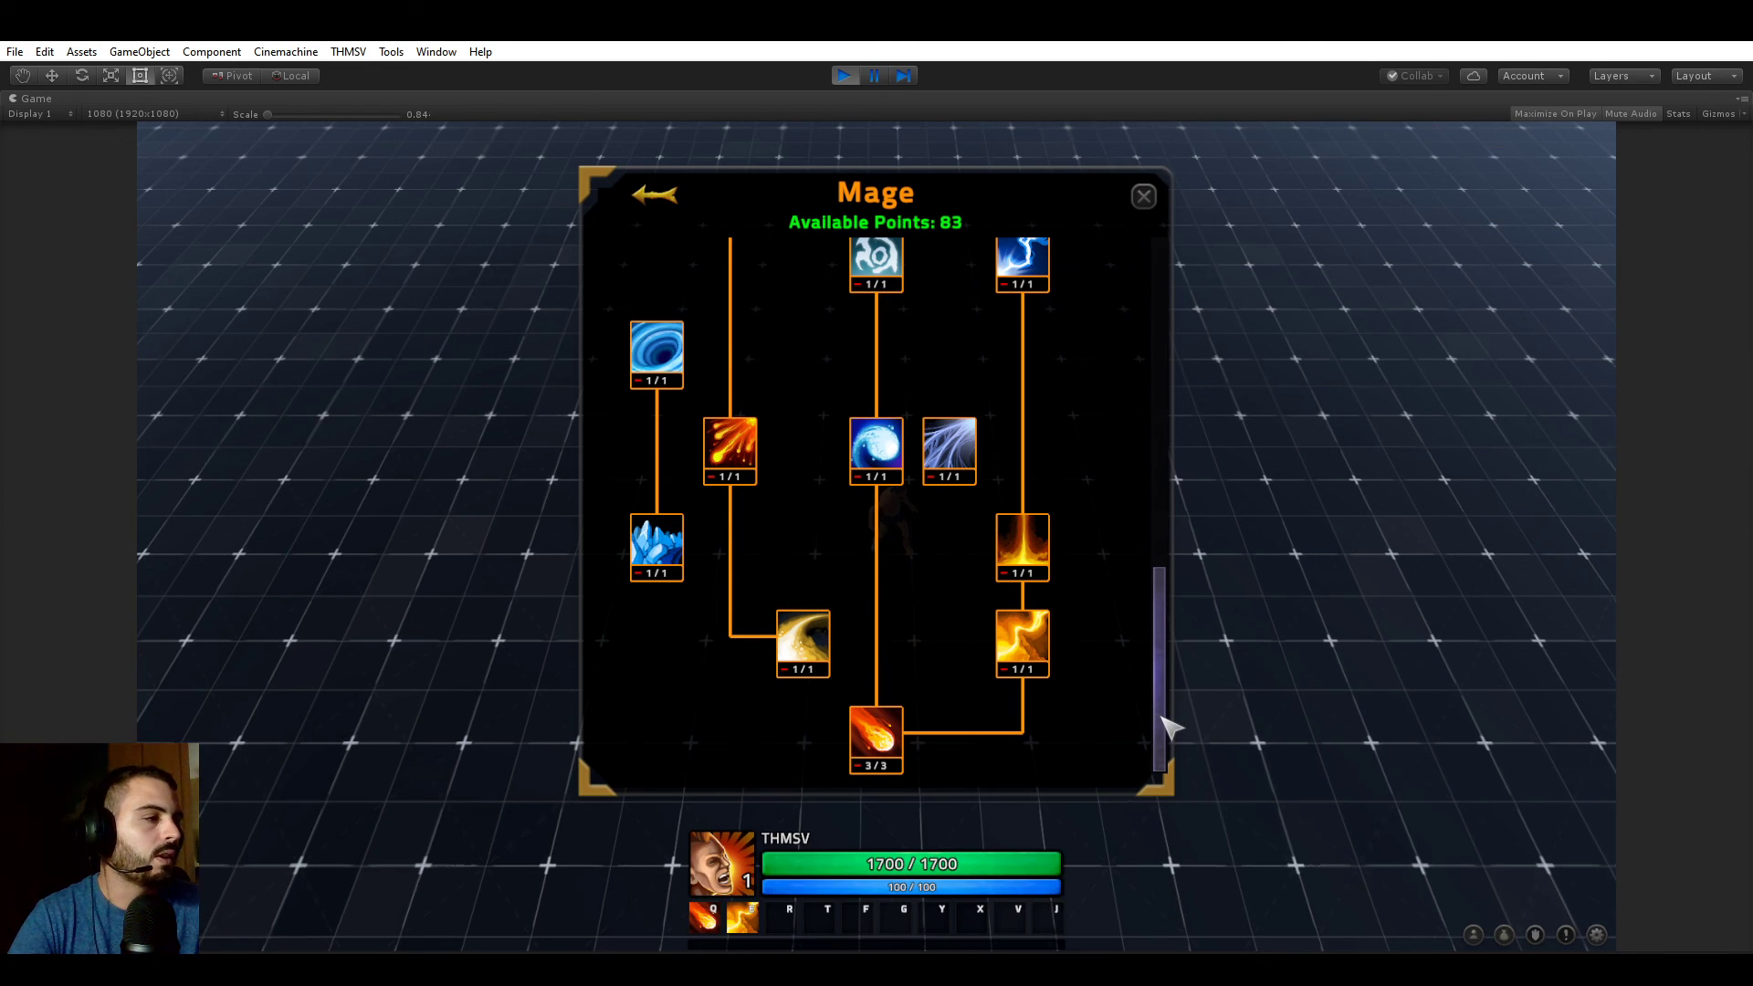
pyautogui.scroll(1, 1170, 721)
pyautogui.scroll(-1, 1168, 731)
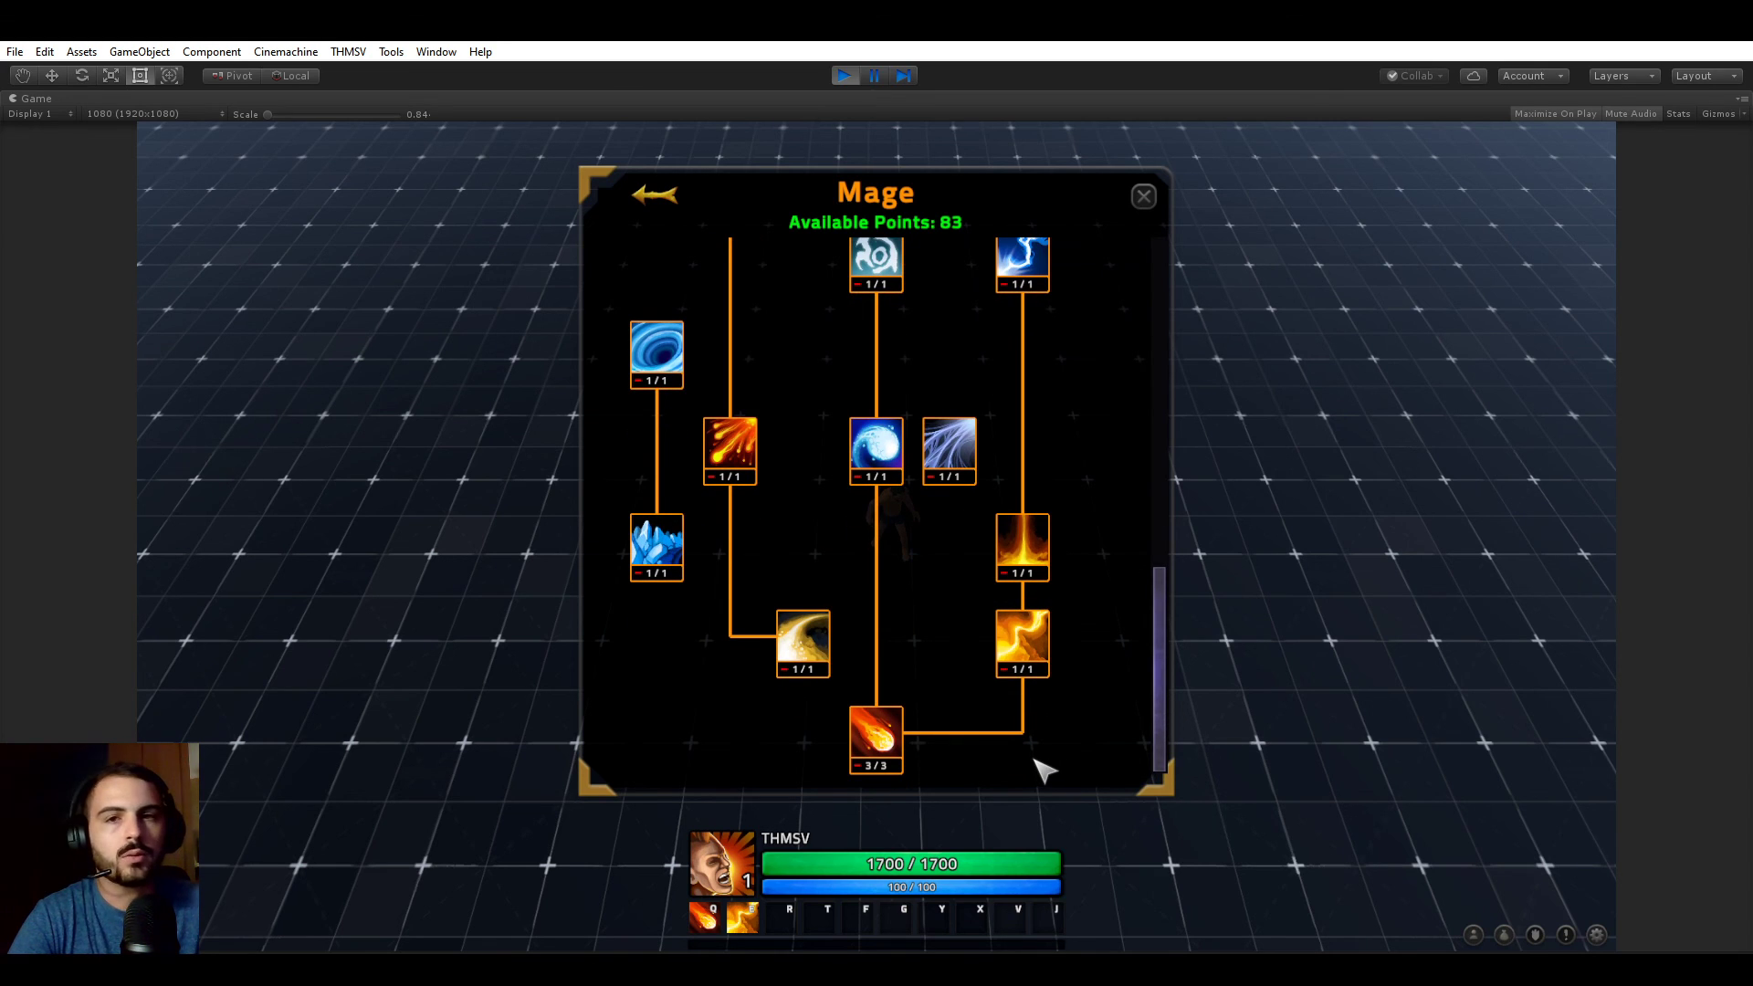